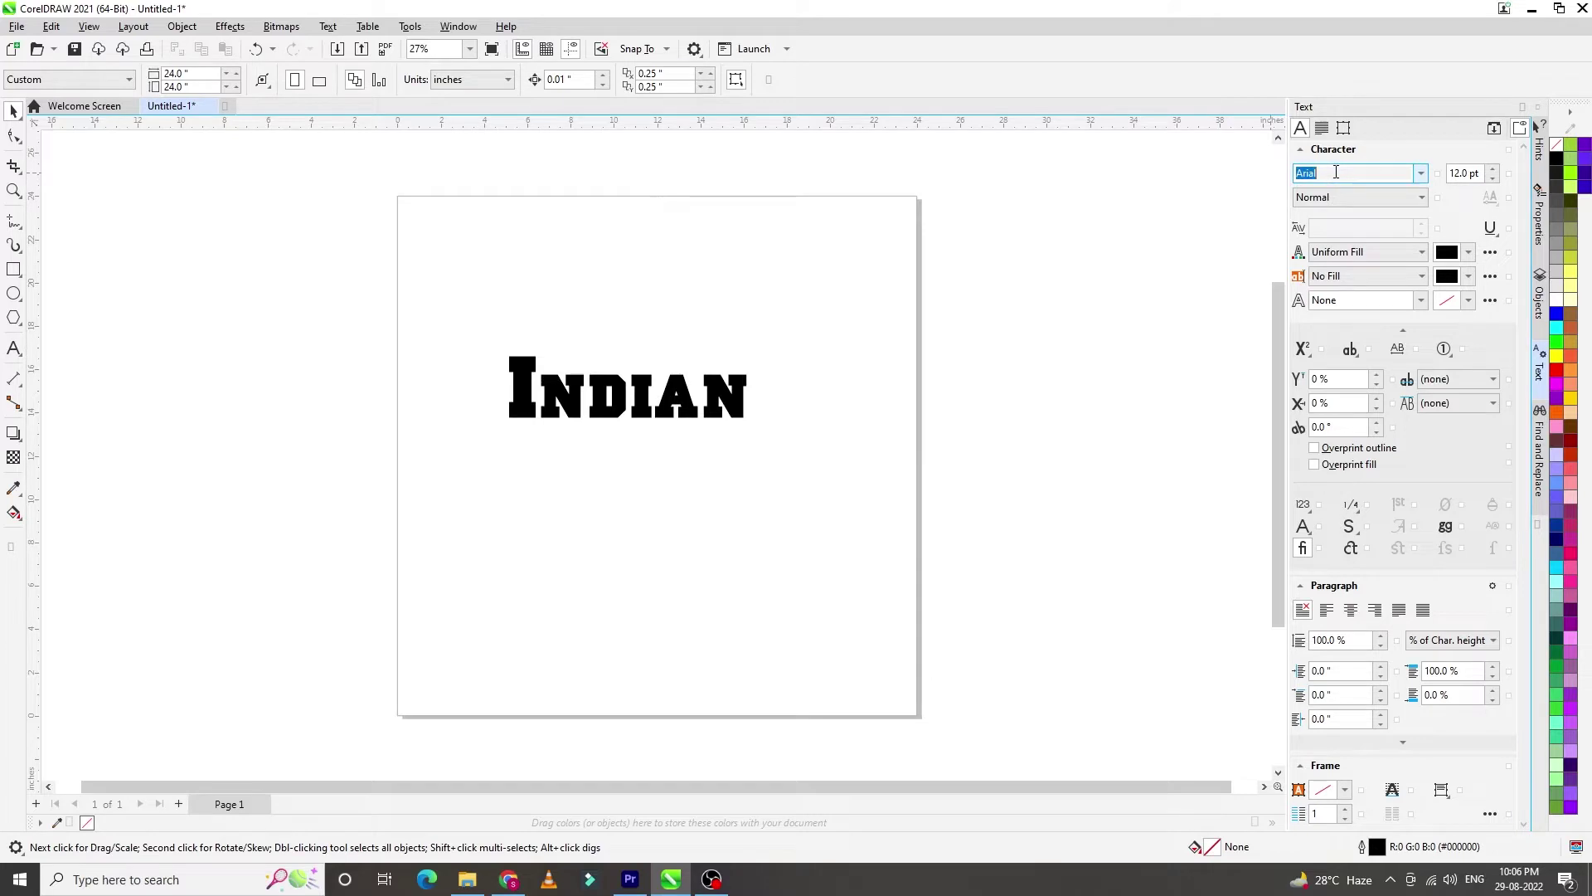
Set the font of the word "Indian" to Script MT Bold and enlarge it to about 13.4 inches wide
{"action": "left_click", "coordinate": [737, 402]}
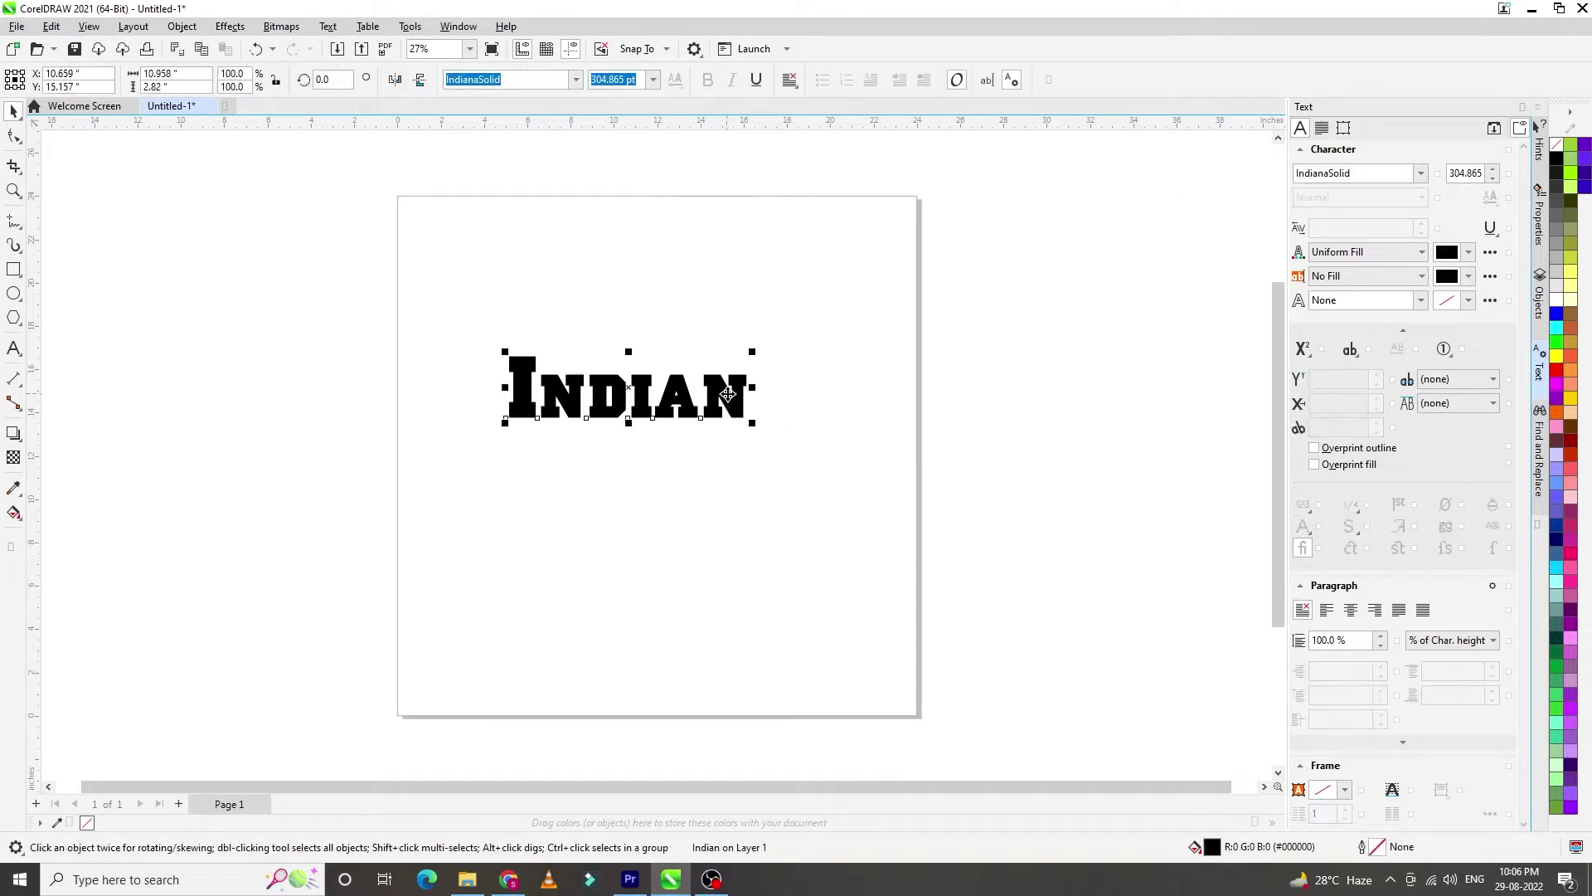
{"action": "left_click", "coordinate": [1350, 171]}
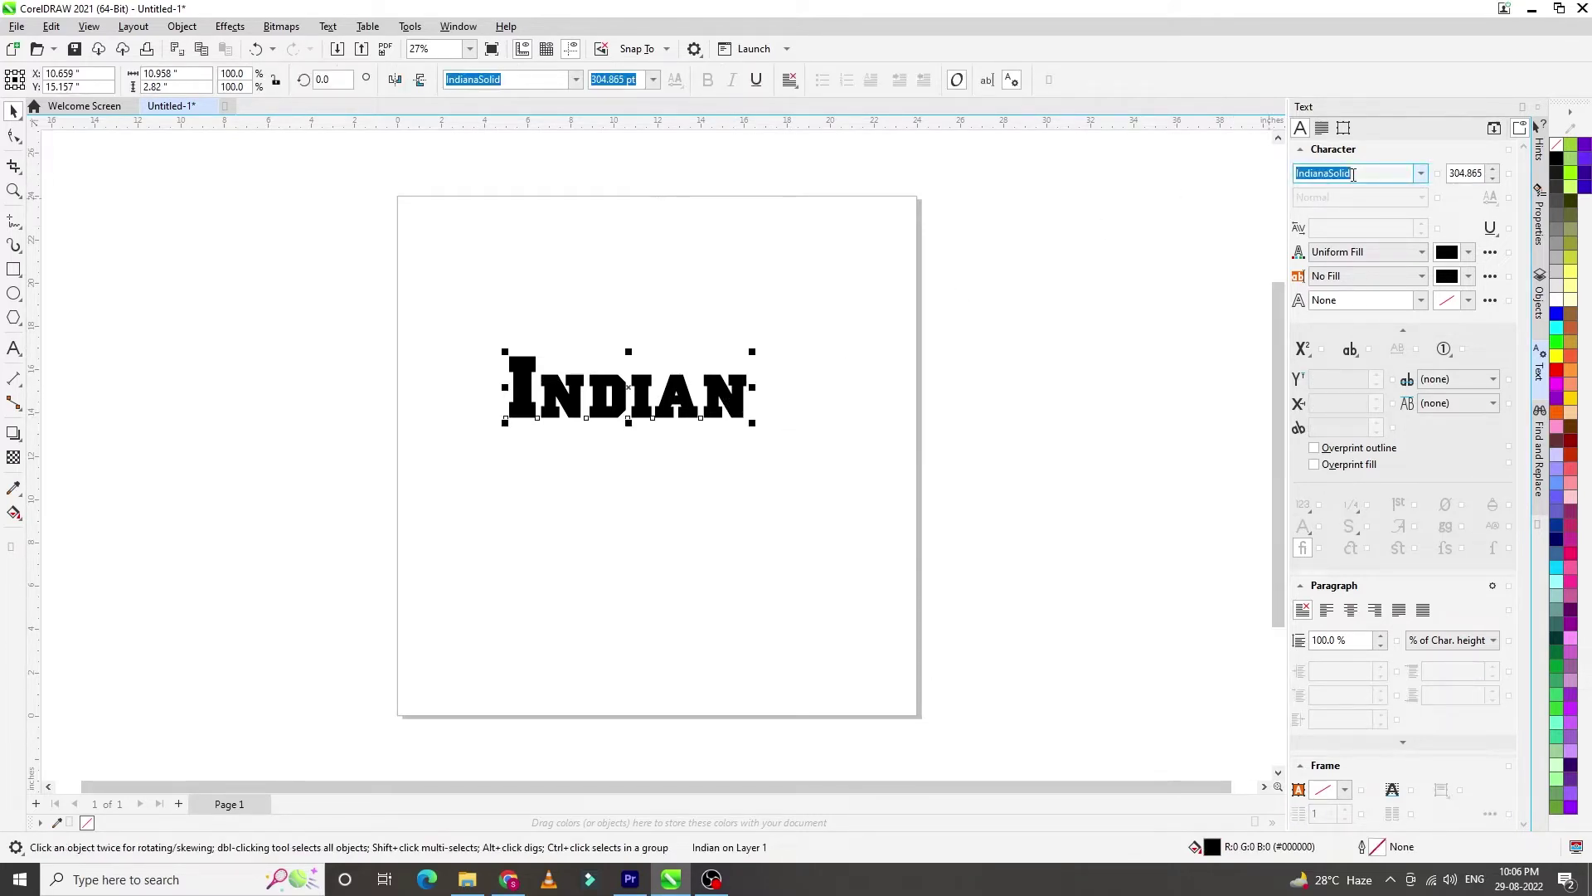
{"action": "type", "text": "Script MT Bold"}
{"action": "key", "text": "Return"}
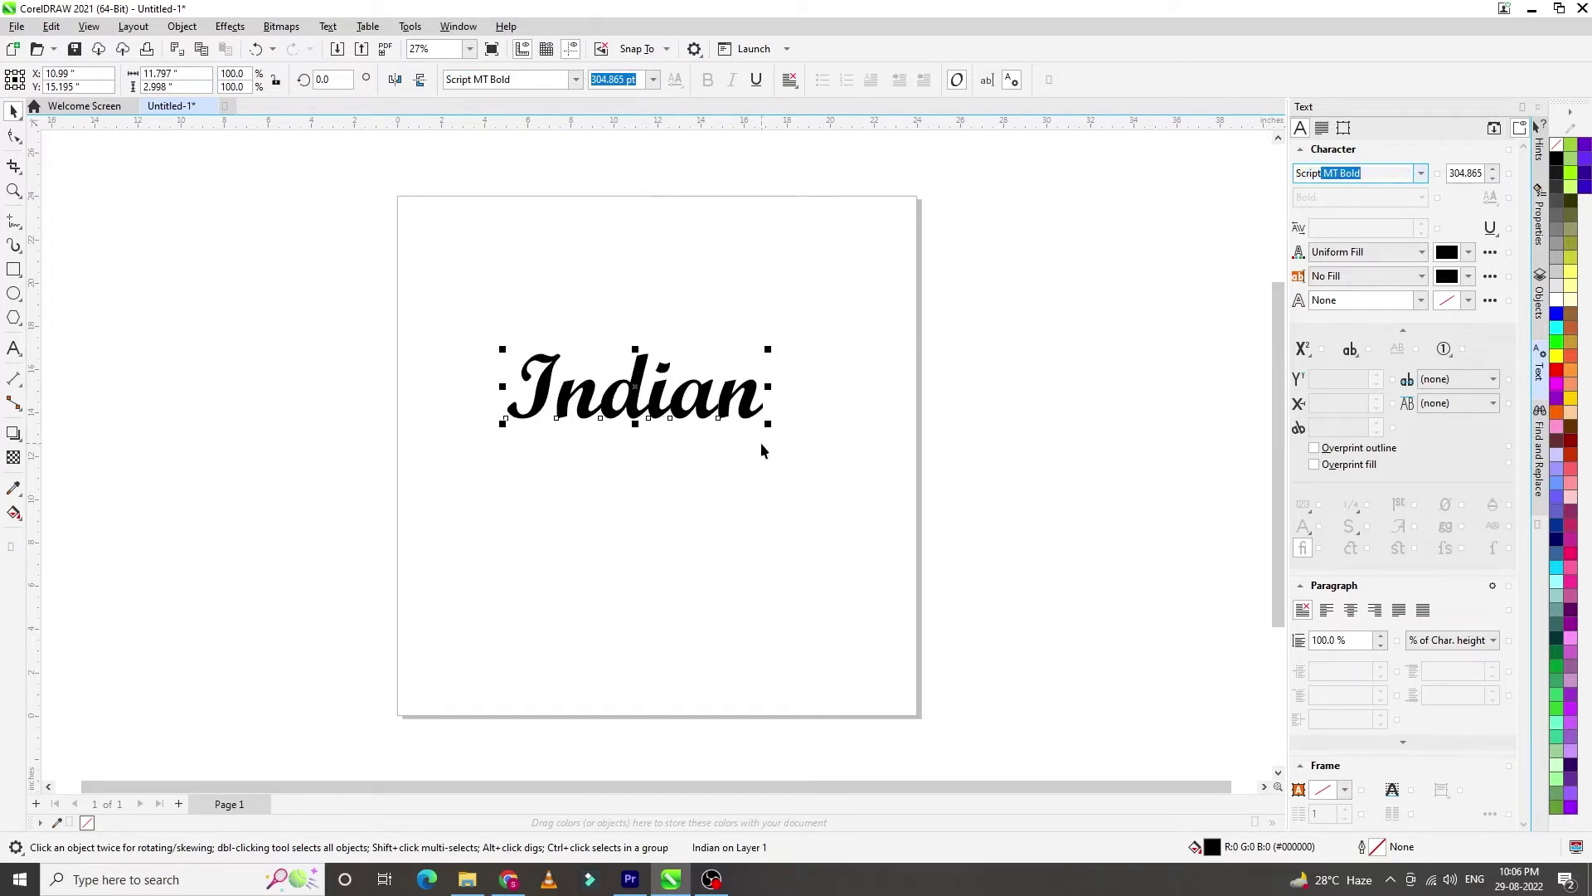
{"action": "left_click_drag", "start_coordinate": [771, 427], "coordinate": [803, 454]}
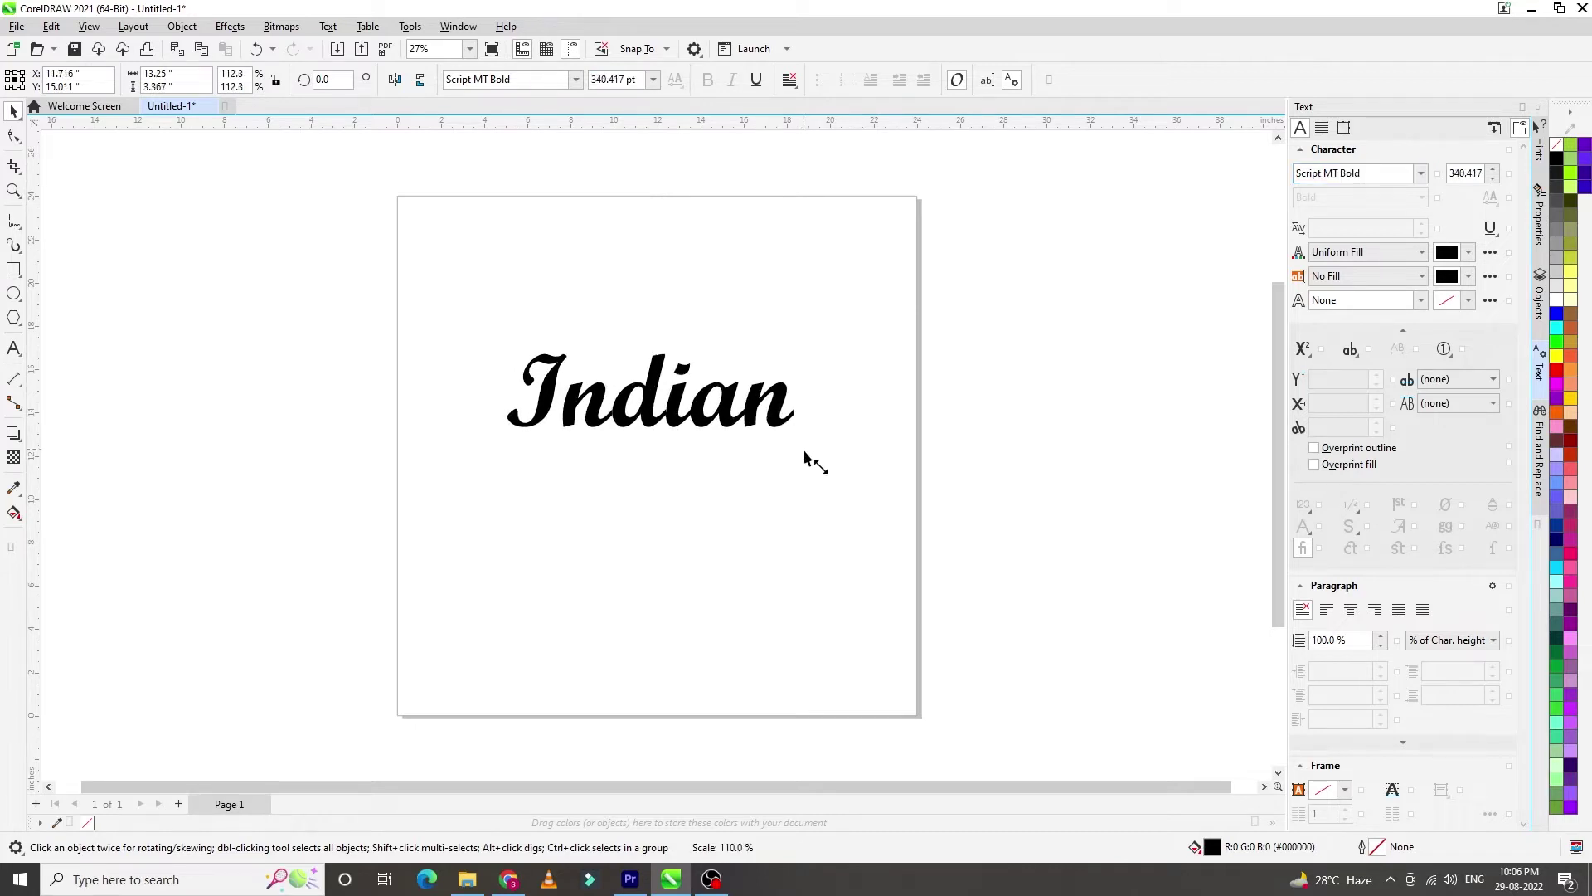
{"action": "key", "text": "Escape"}
Move "Indian" towards the left edge of the page and tilt it upward by about 13.6°
{"action": "left_click_drag", "start_coordinate": [751, 408], "coordinate": [678, 419]}
{"action": "left_click", "coordinate": [679, 418]}
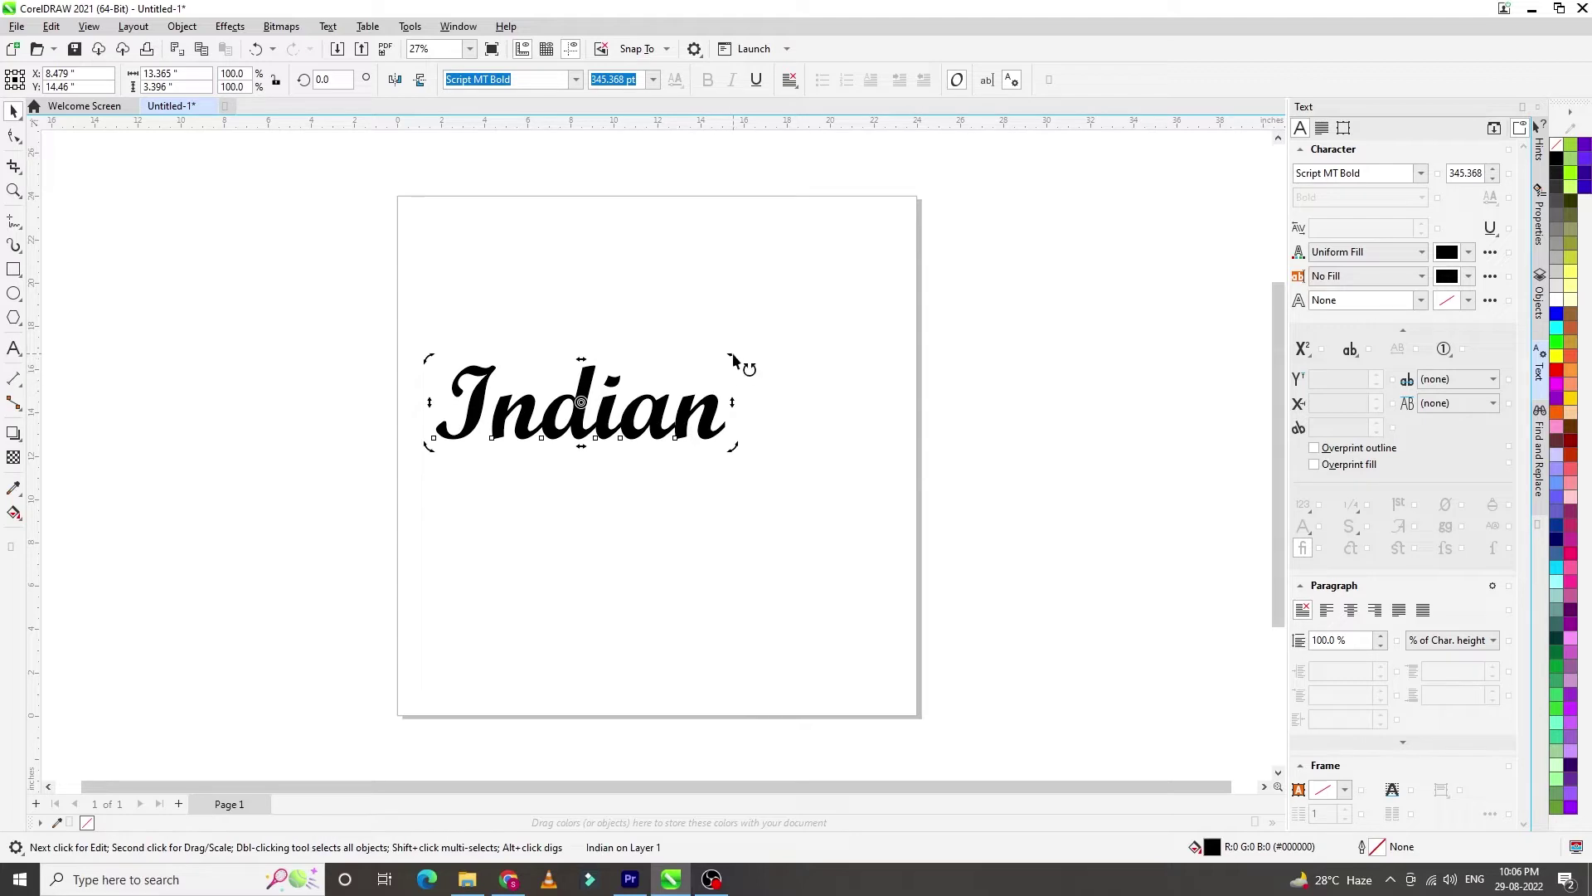
{"action": "left_click_drag", "start_coordinate": [738, 363], "coordinate": [696, 497]}
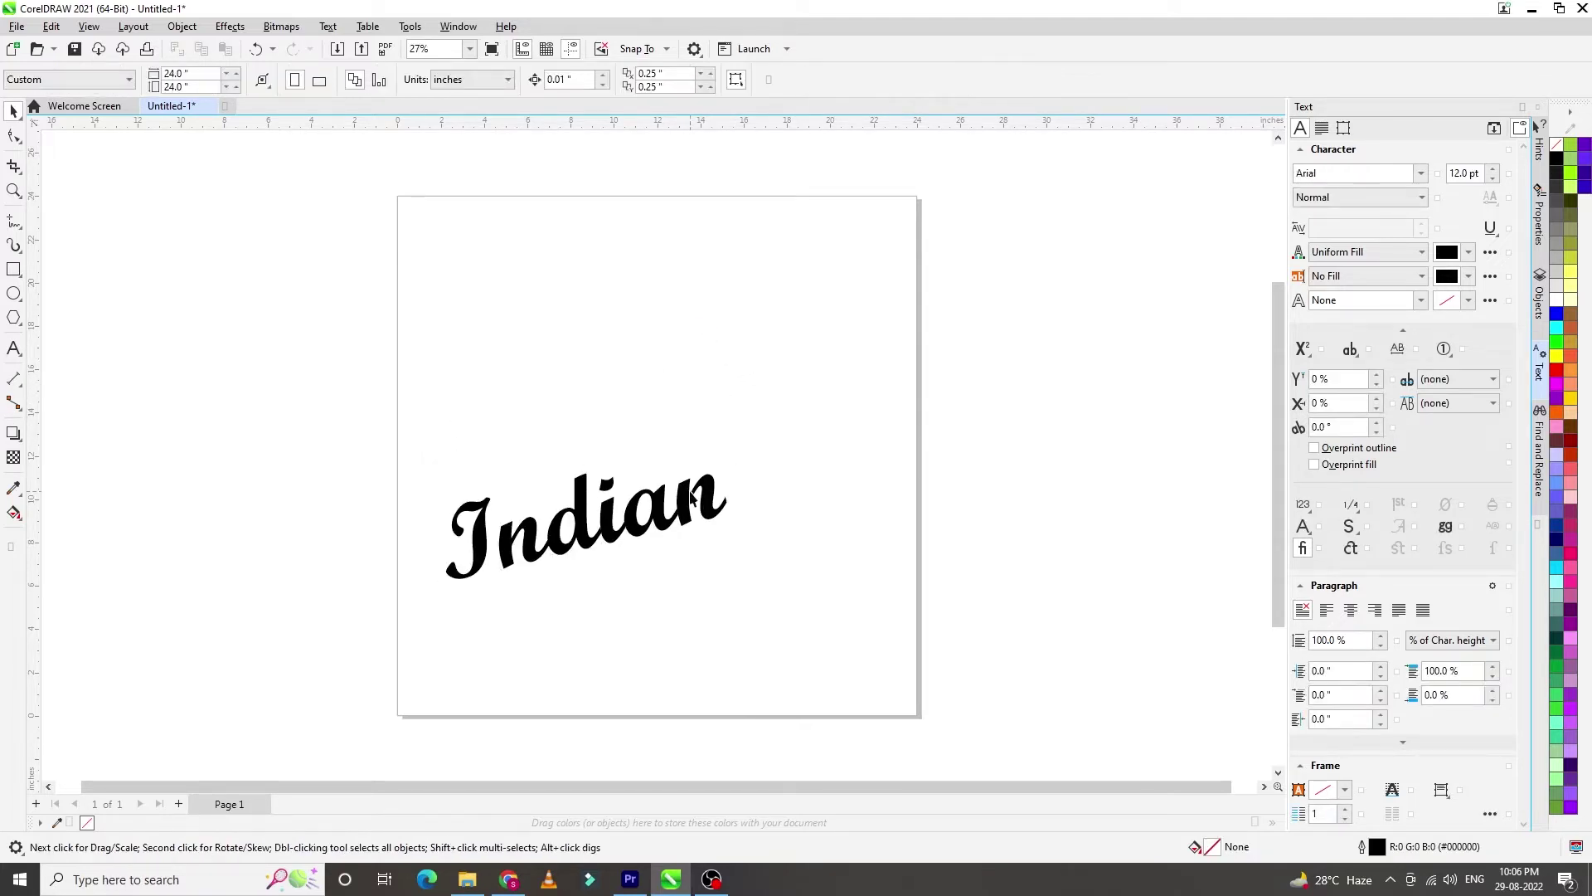
Duplicate the tilted "Indian" directly below the original and replace the copy's text with "Tadka"
{"action": "key", "text": "ctrl+z"}
{"action": "left_click_drag", "start_coordinate": [680, 398], "coordinate": [685, 495]}
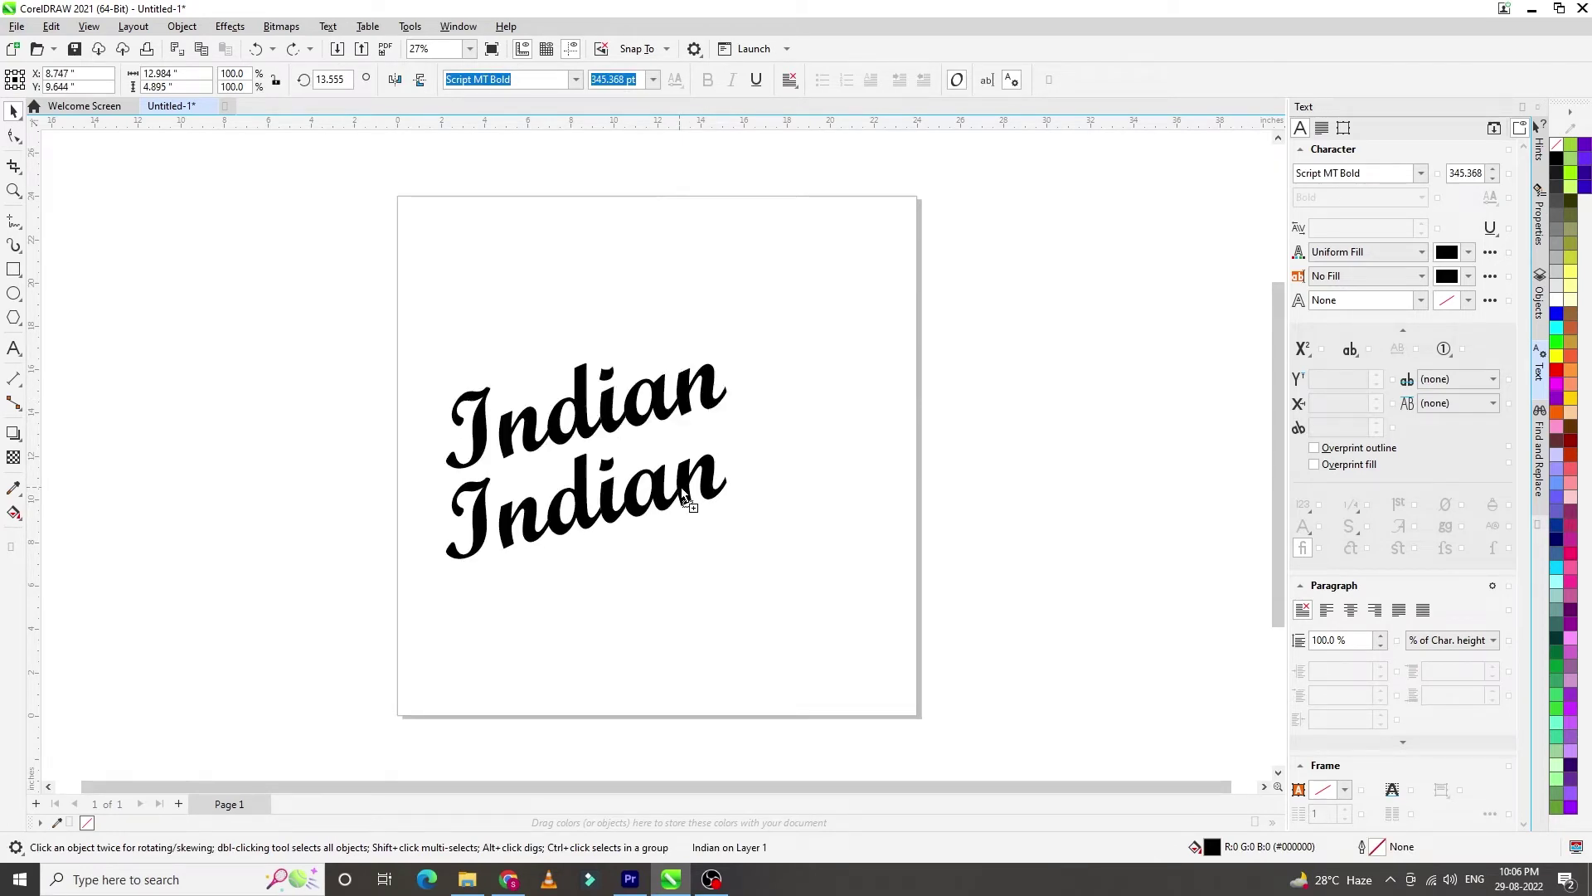
{"action": "left_click", "coordinate": [685, 496]}
{"action": "left_click", "coordinate": [685, 495]}
{"action": "double_click", "coordinate": [685, 496]}
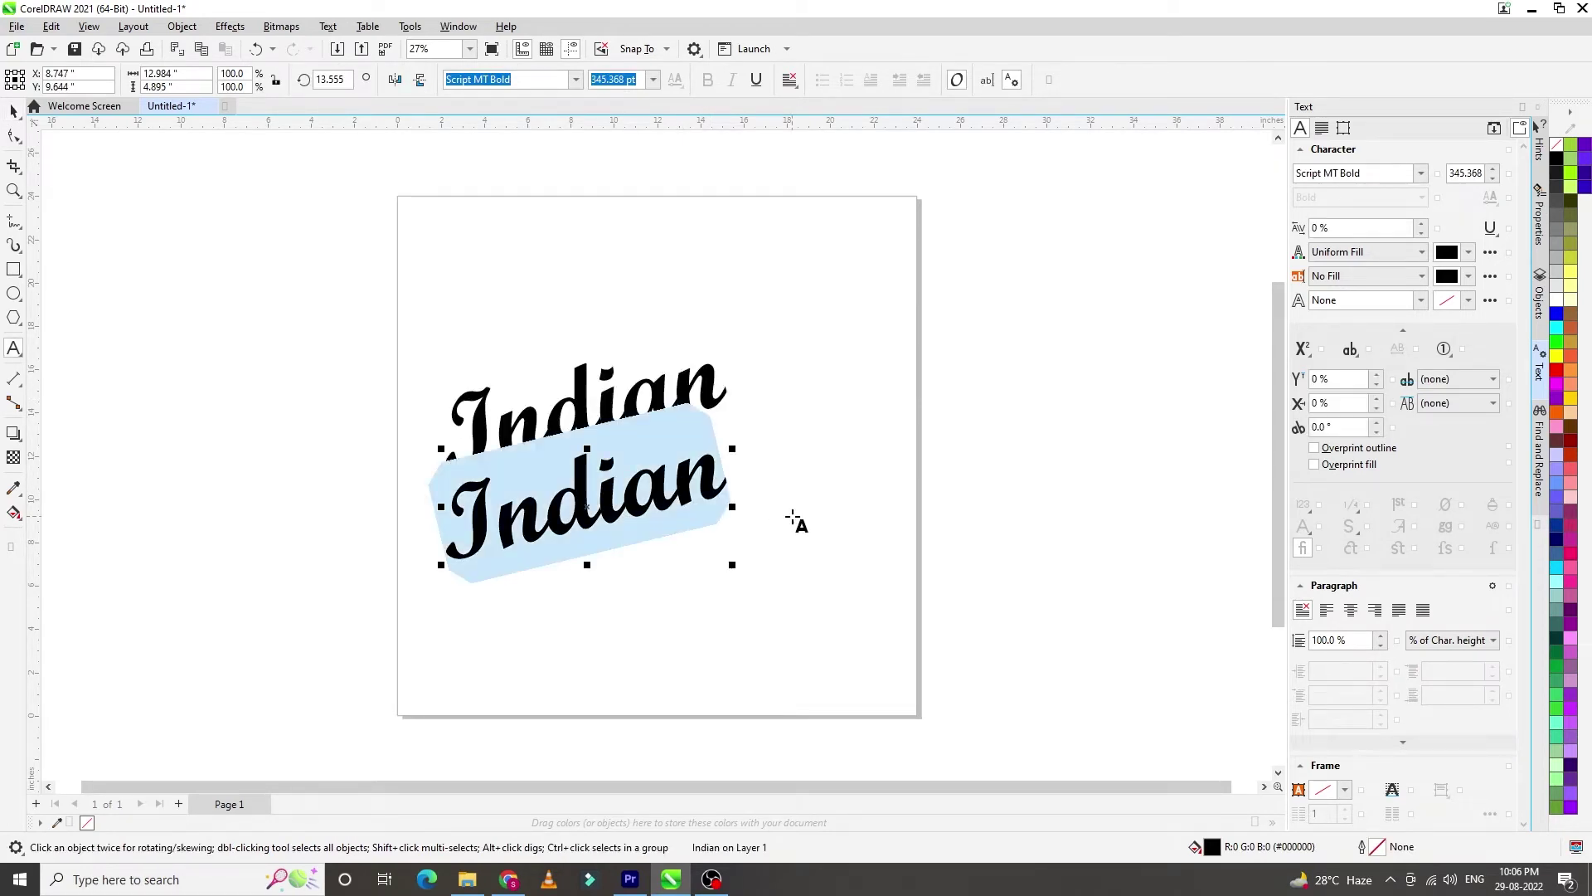
{"action": "type", "text": "Tadka"}
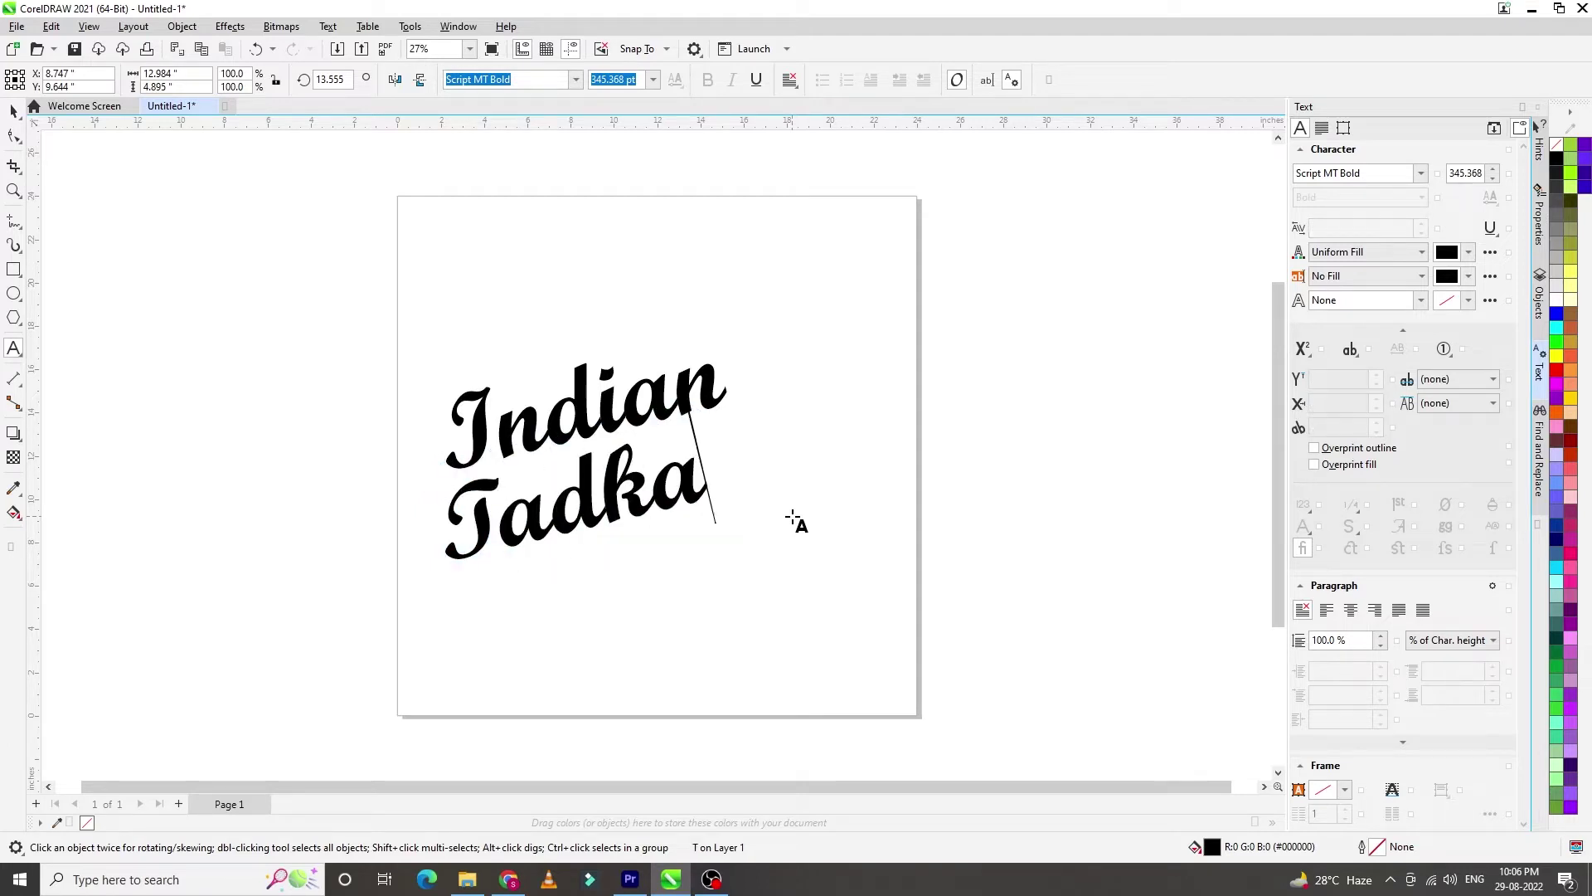
{"action": "key", "text": "ctrl+space"}
{"action": "left_click", "coordinate": [13, 111]}
Straighten the word "Tadka" by setting its rotation angle to 0°
{"action": "left_click", "coordinate": [475, 486]}
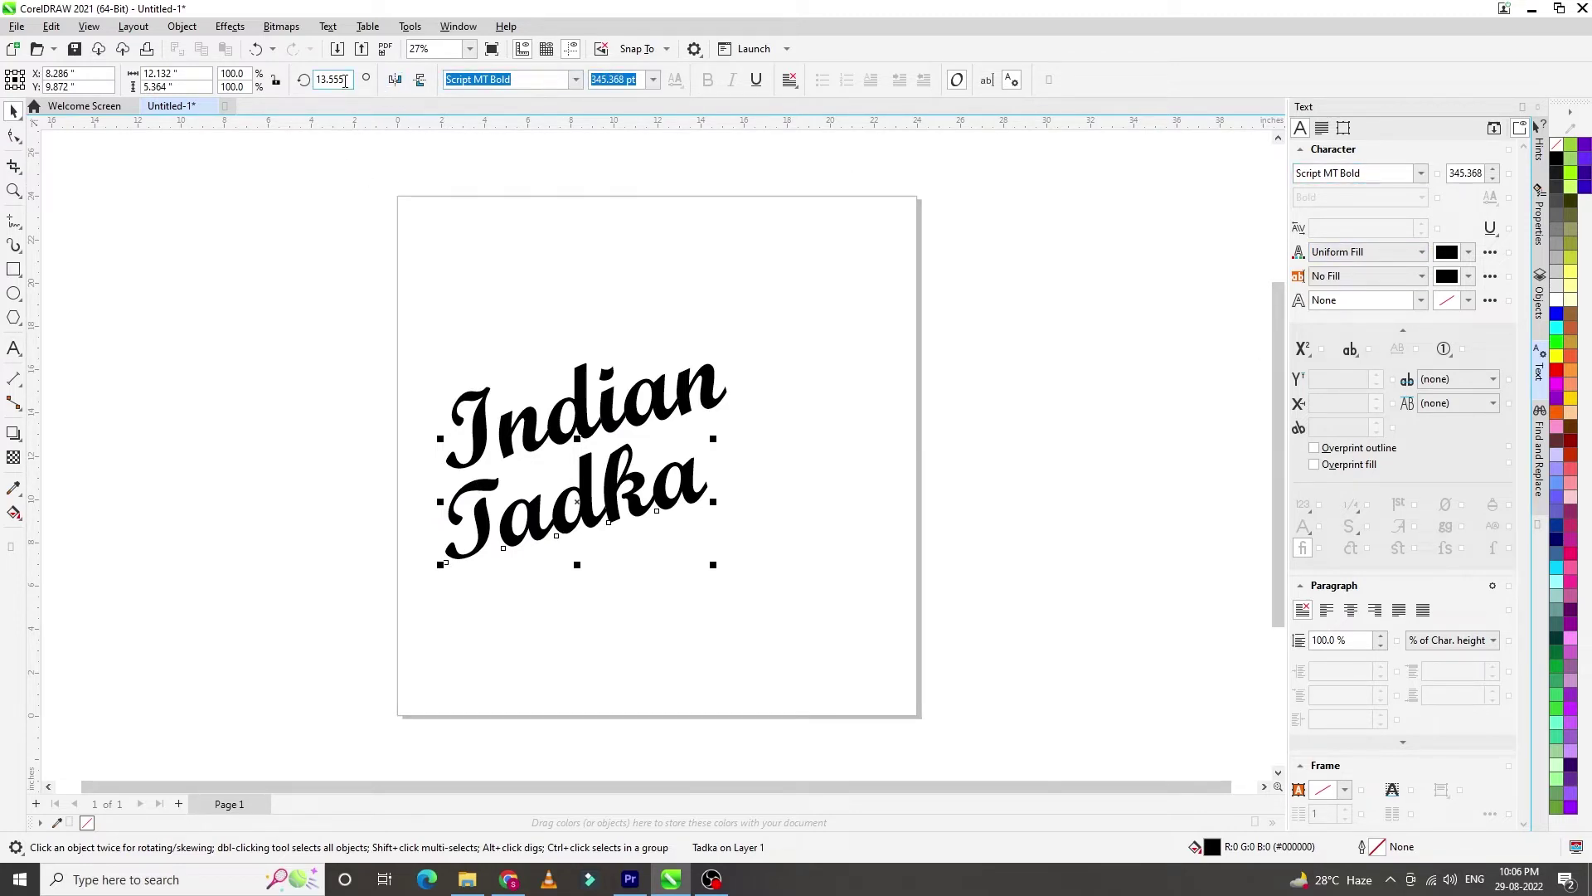
{"action": "type", "text": "0"}
{"action": "key", "text": "Return"}
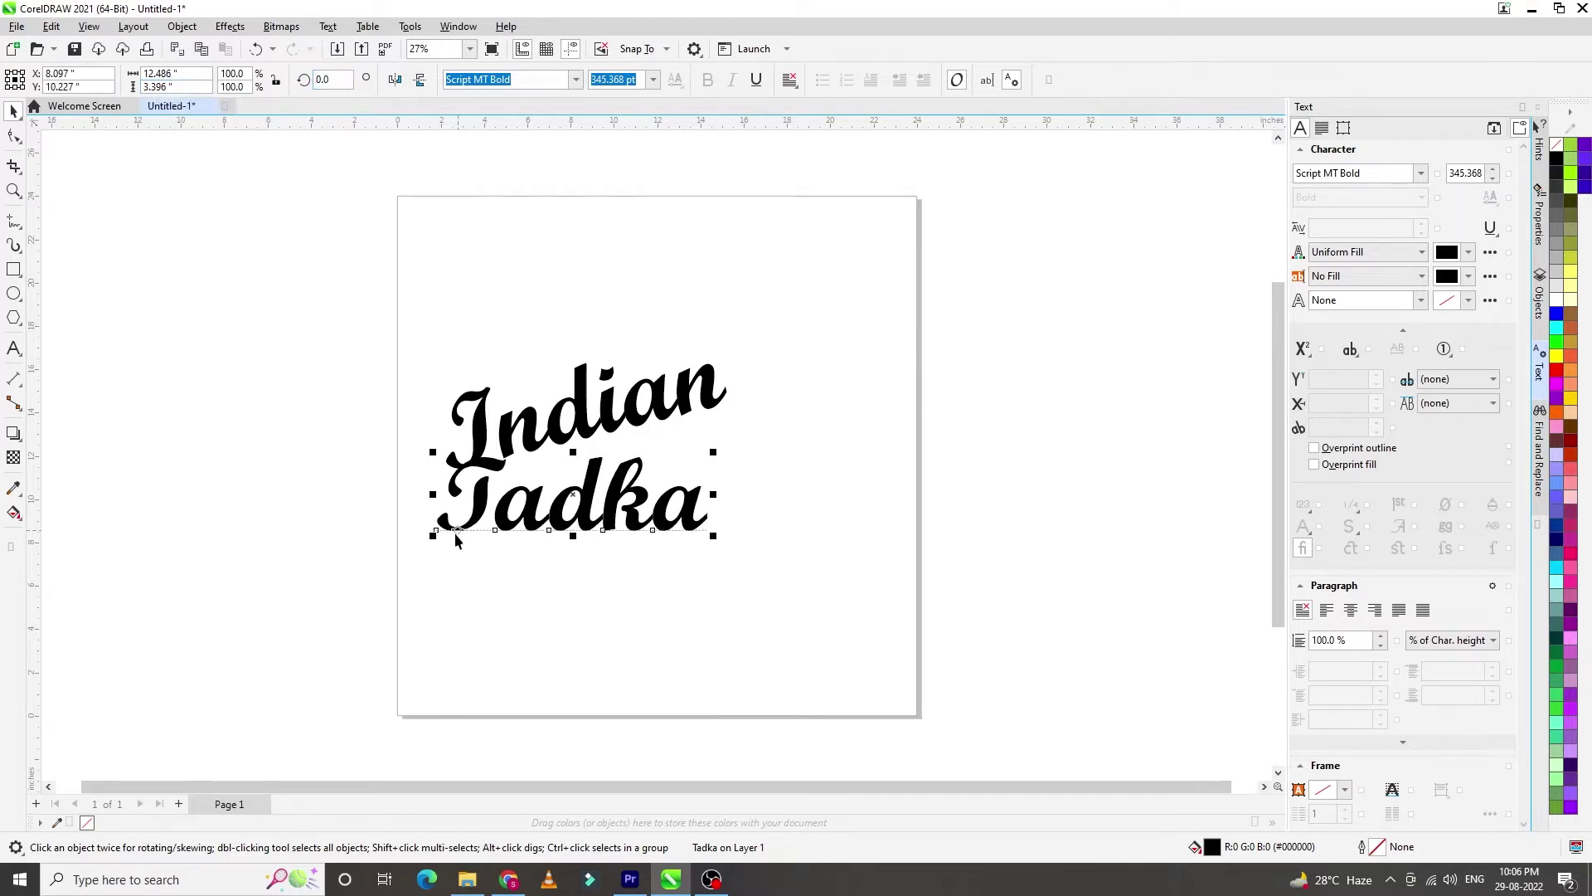
Shrink "Tadka" to about 7.8 inches wide and place it over the lower right part of "Indian"
{"action": "left_click_drag", "start_coordinate": [428, 544], "coordinate": [525, 521]}
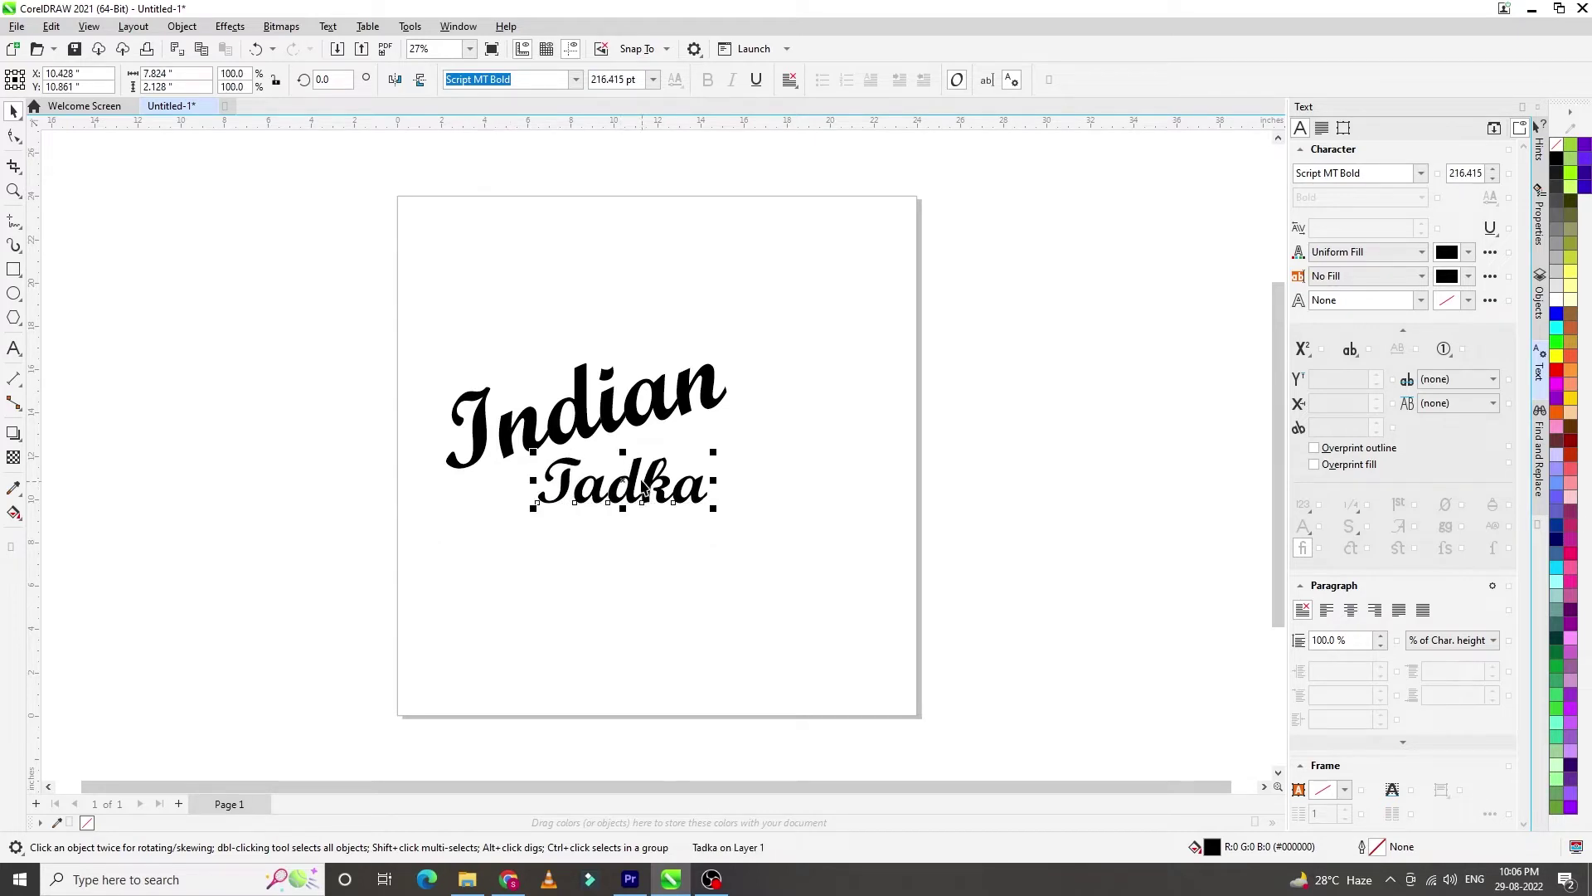
{"action": "left_click_drag", "start_coordinate": [644, 485], "coordinate": [673, 446]}
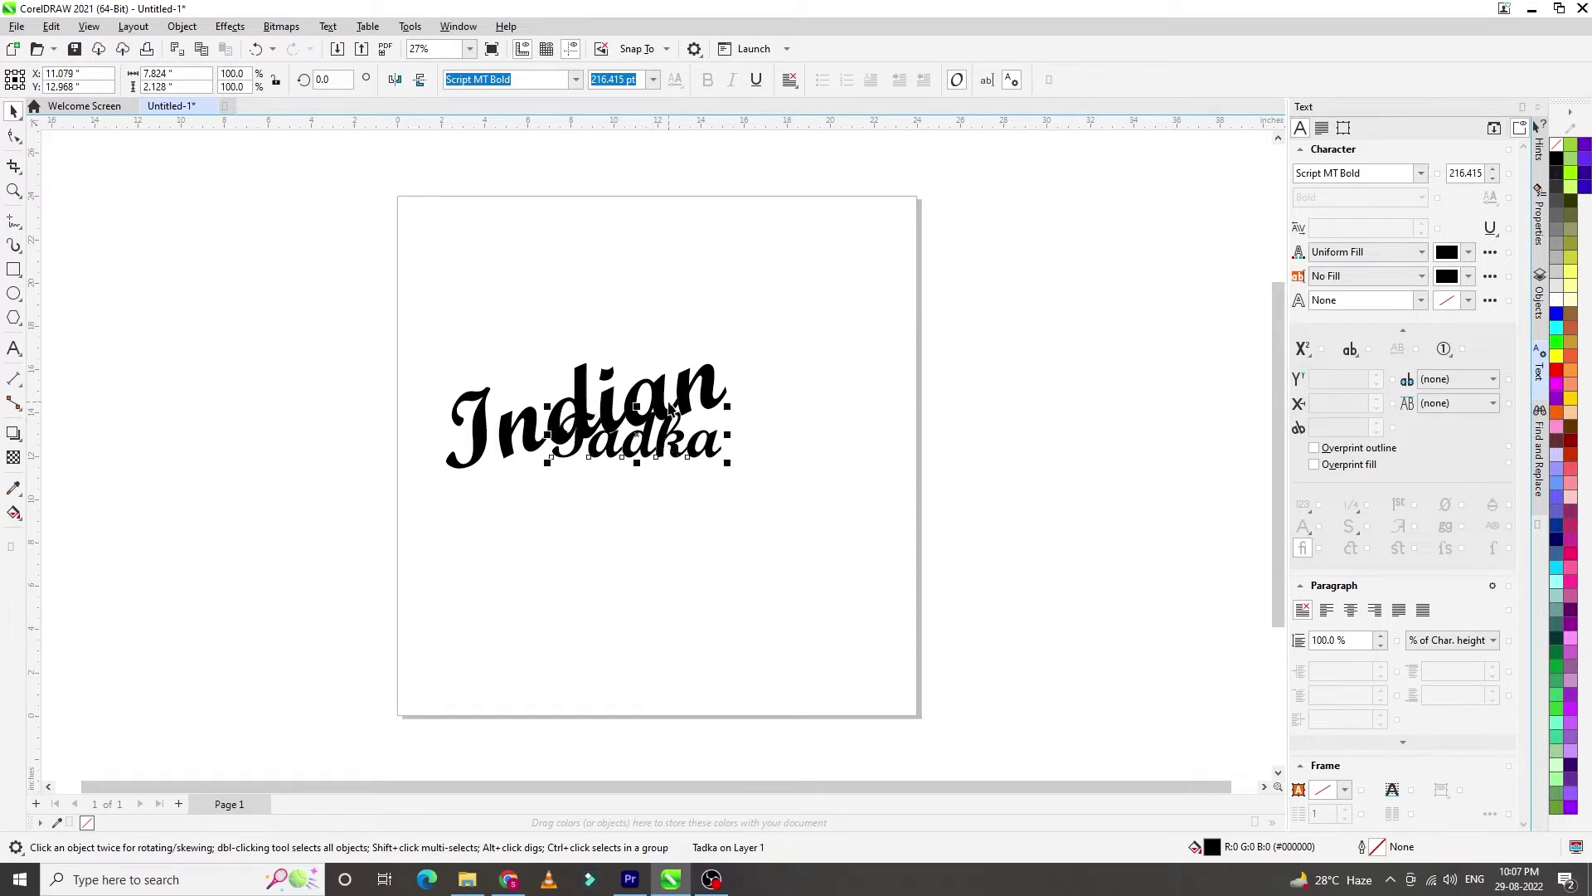
Open the fill of "Indian" for editing and switch its color model to CMYK
{"action": "left_click", "coordinate": [684, 400]}
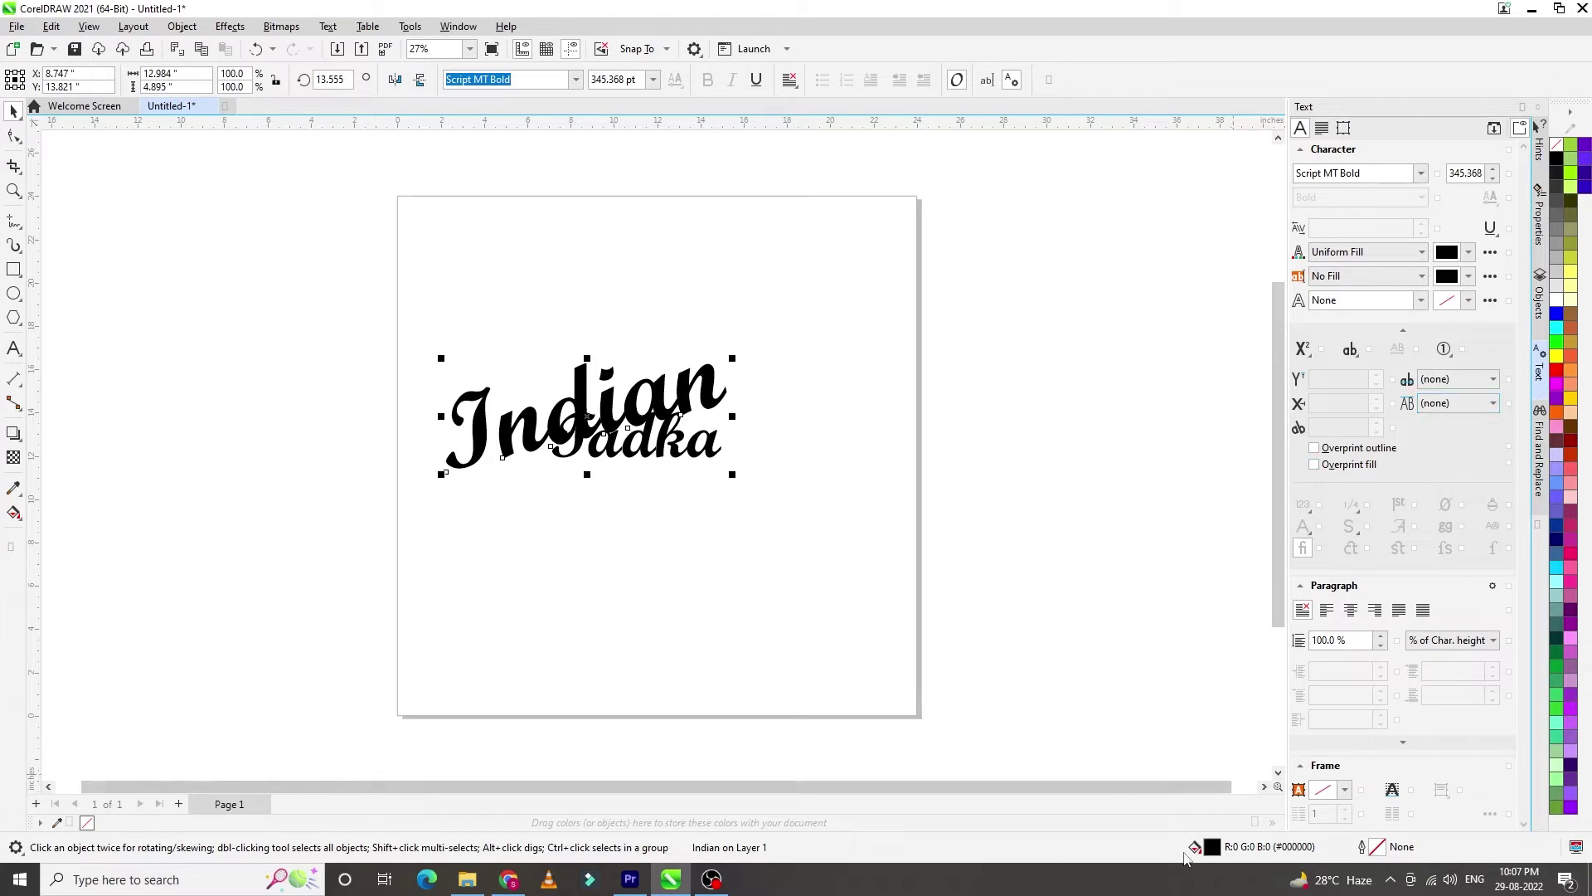
{"action": "double_click", "coordinate": [1211, 847]}
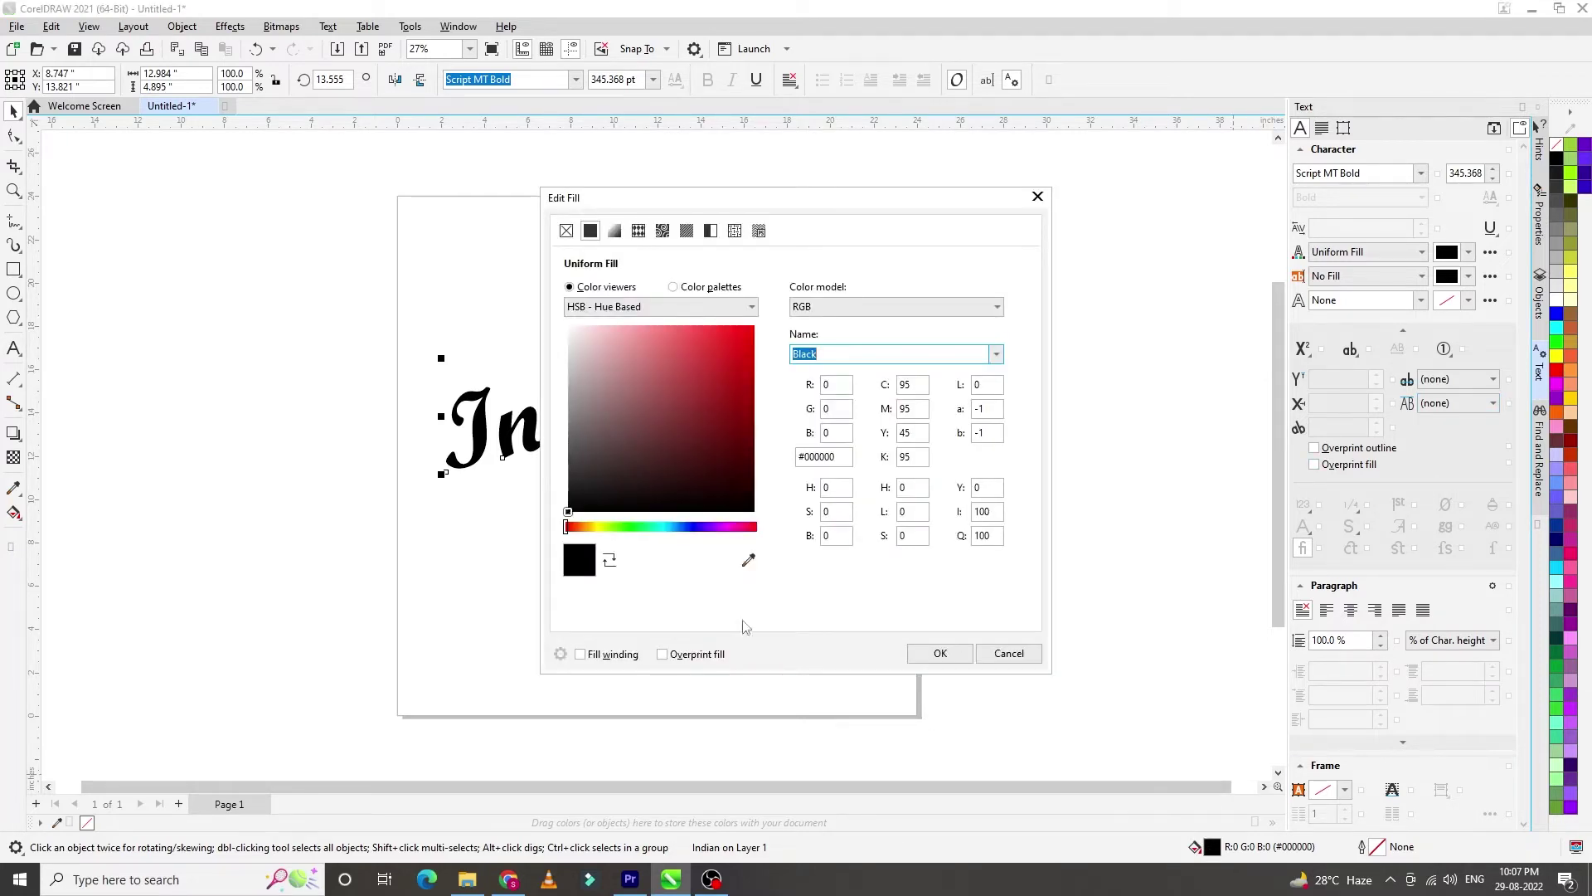
{"action": "left_click", "coordinate": [801, 304]}
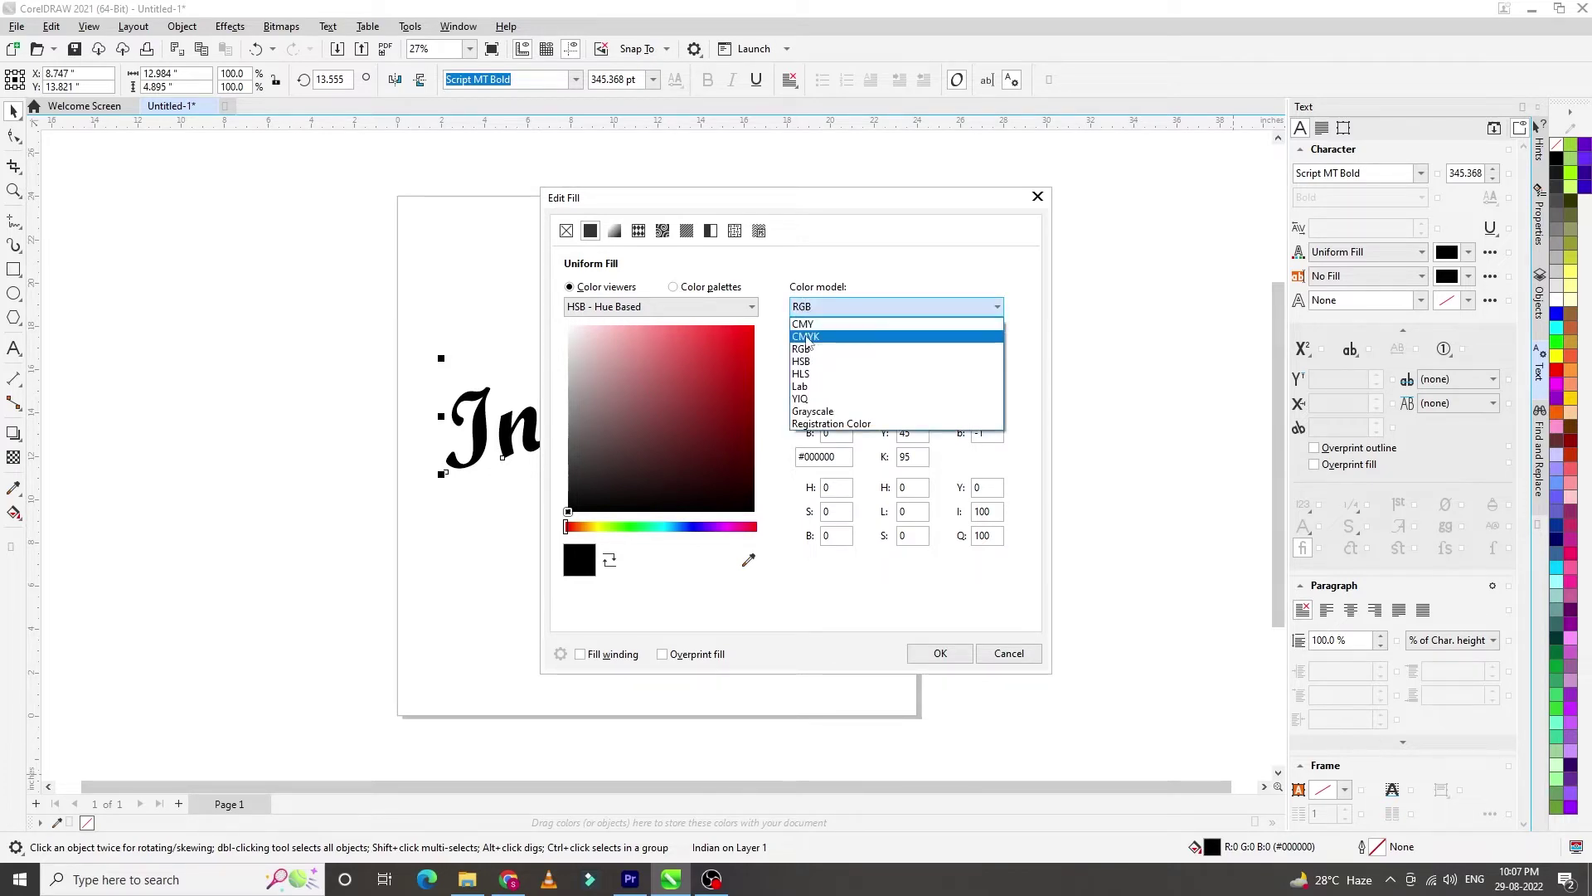
{"action": "left_click", "coordinate": [806, 338]}
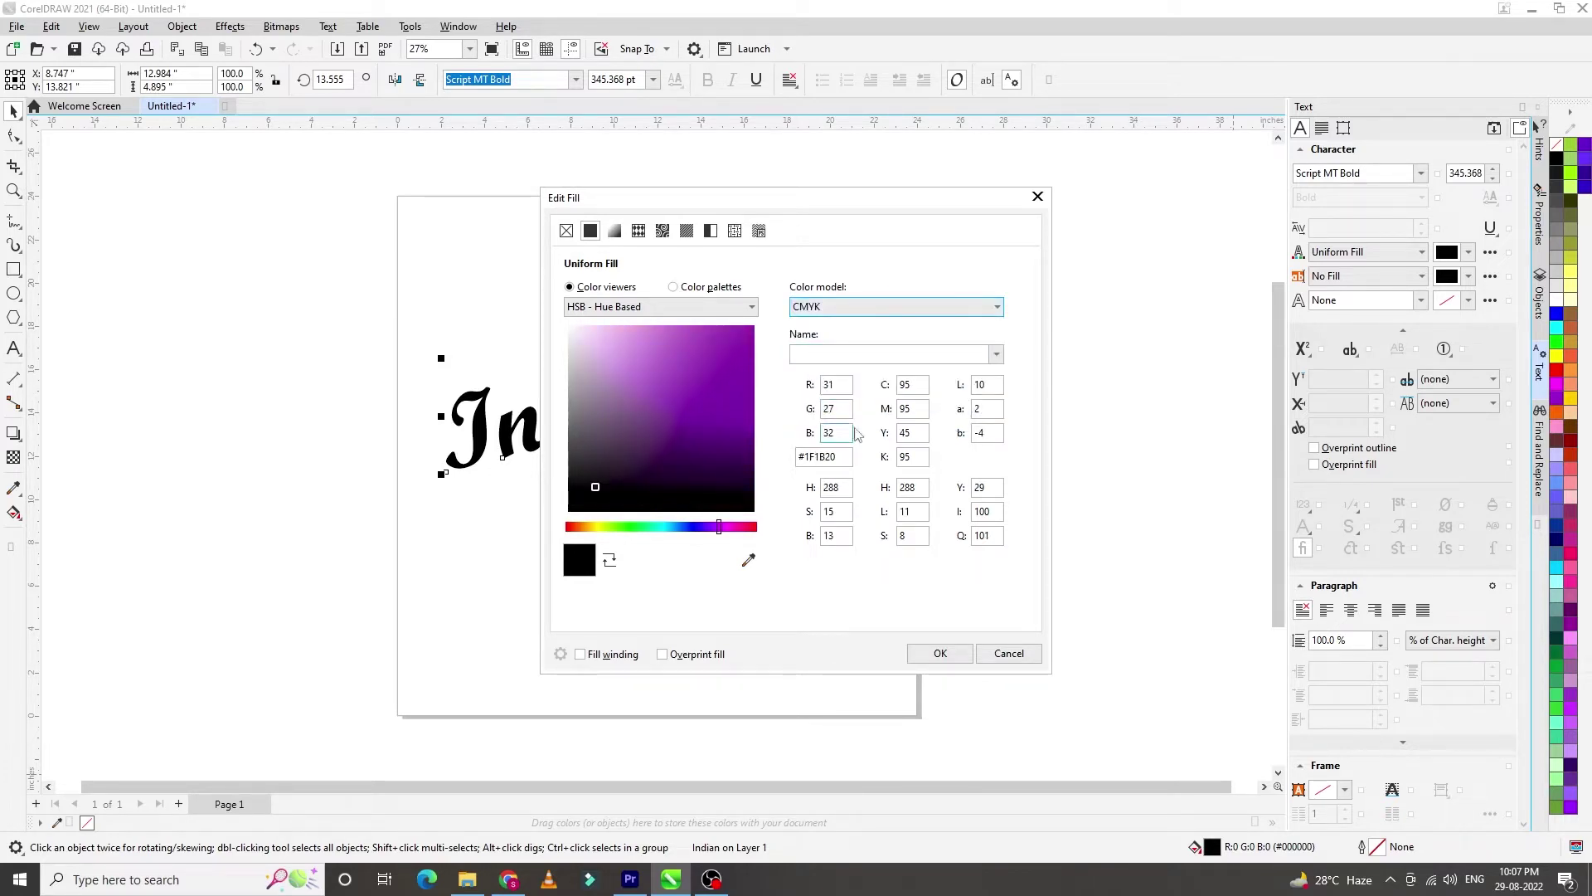
Fill "Indian" with red using the CMYK values C 0, M 100, Y 100, K 0
{"action": "double_click", "coordinate": [913, 387]}
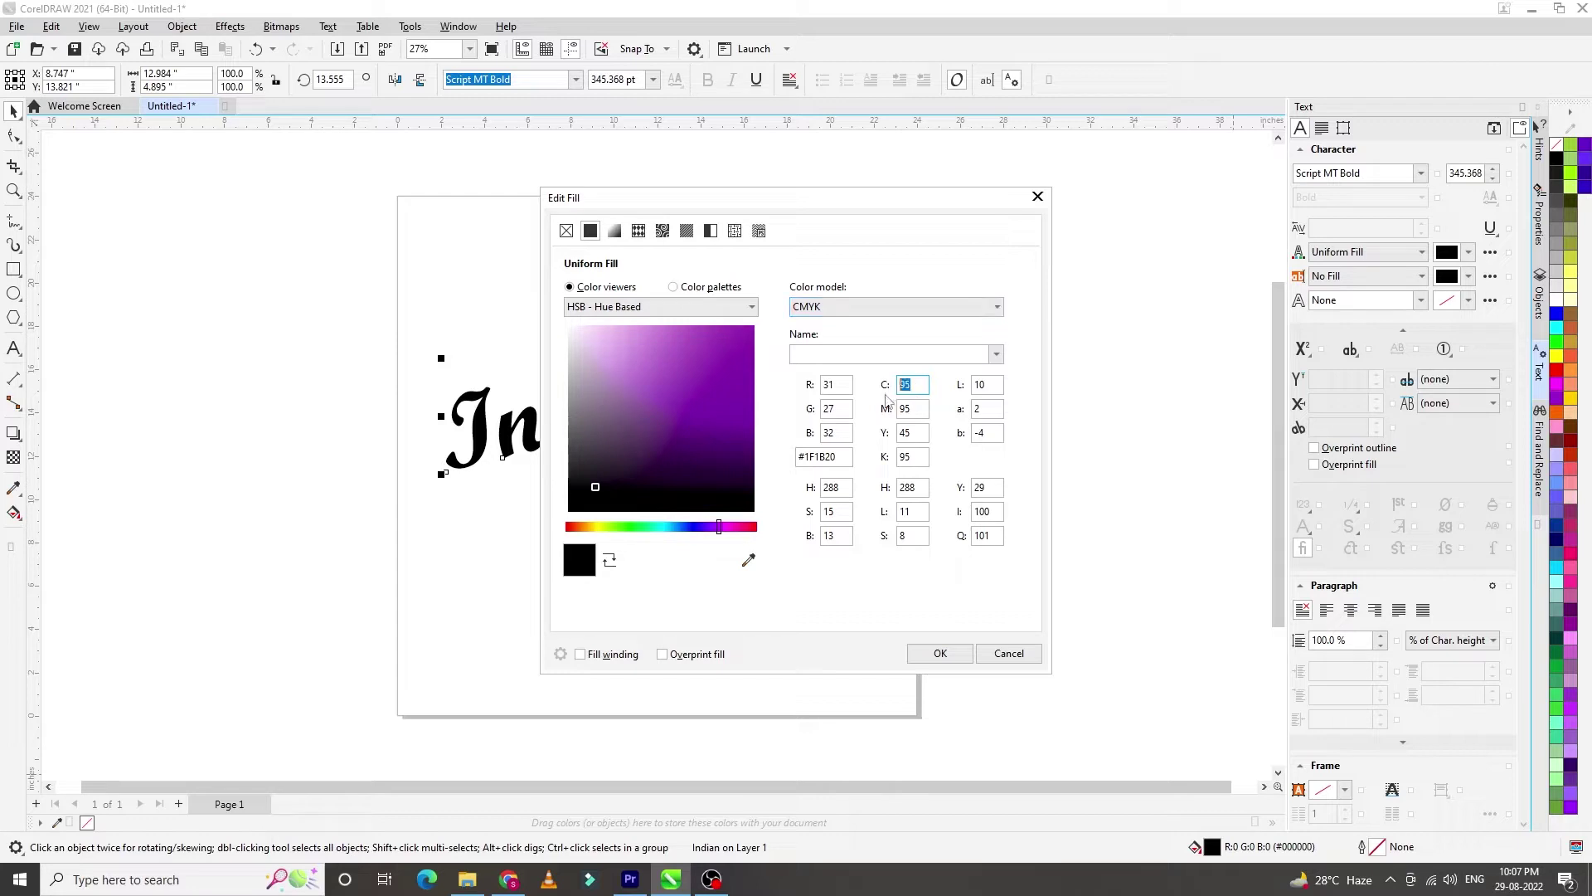
{"action": "type", "text": "0"}
{"action": "key", "text": "Tab"}
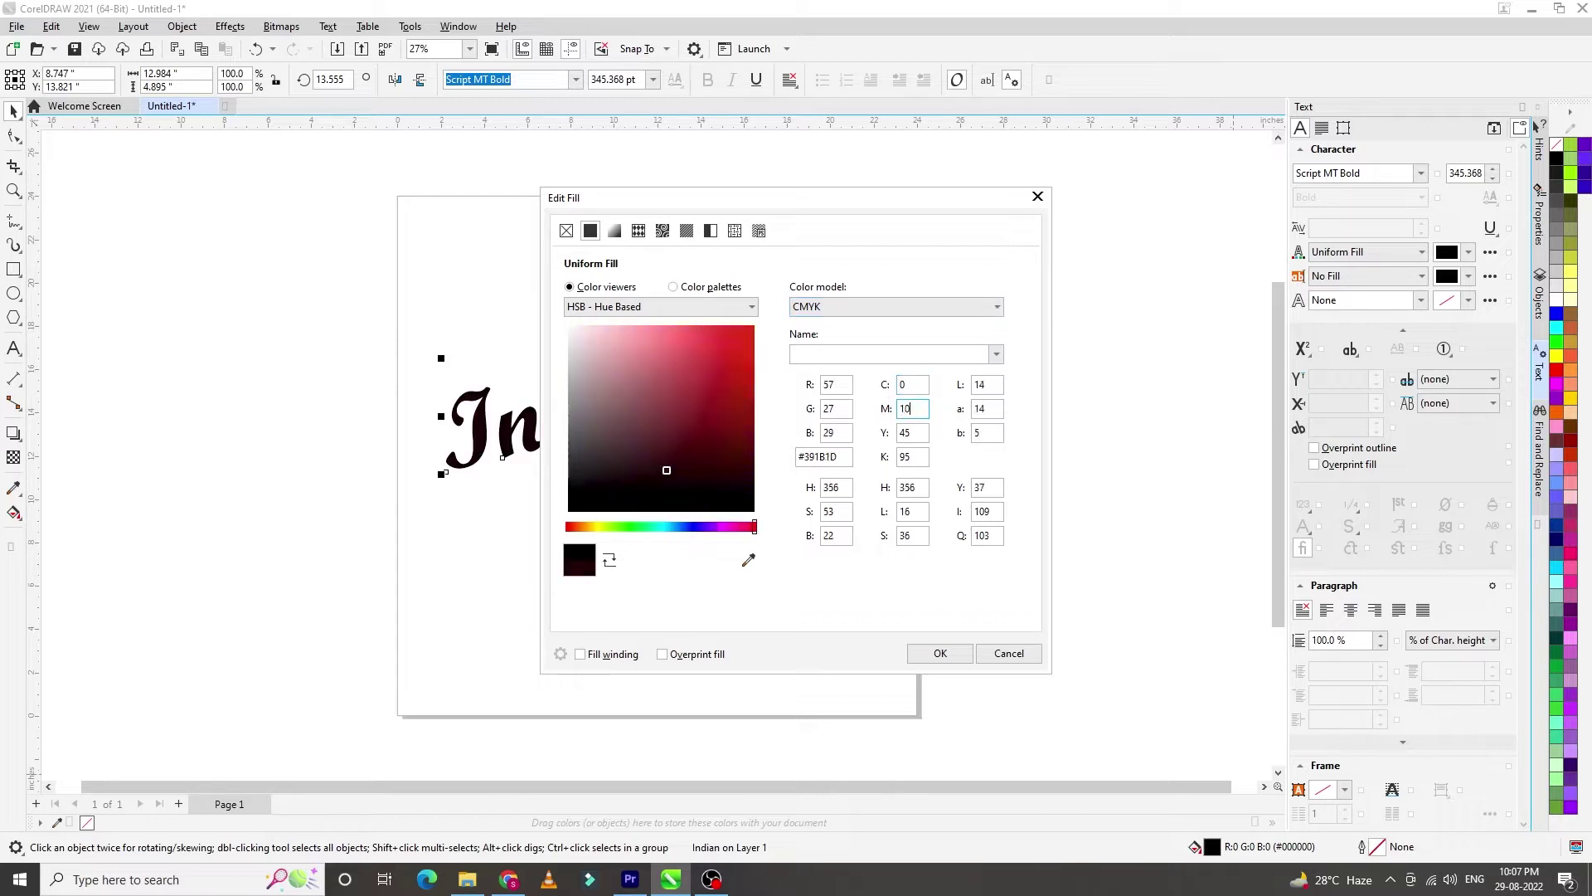
{"action": "key", "text": "Tab"}
{"action": "type", "text": "1"}
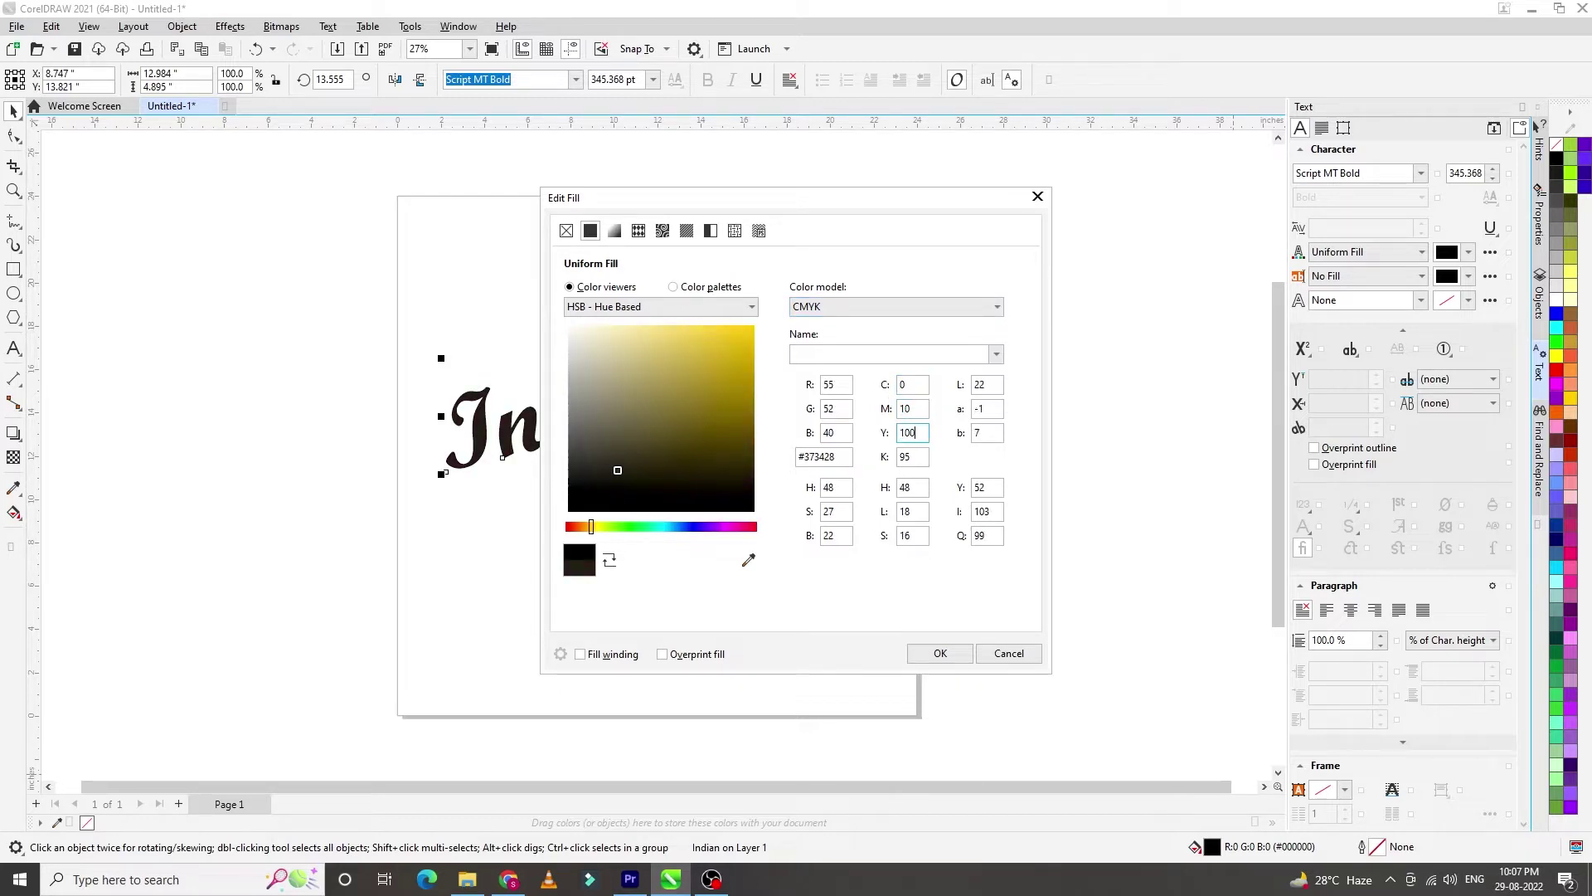
{"action": "type", "text": "00"}
{"action": "double_click", "coordinate": [911, 408]}
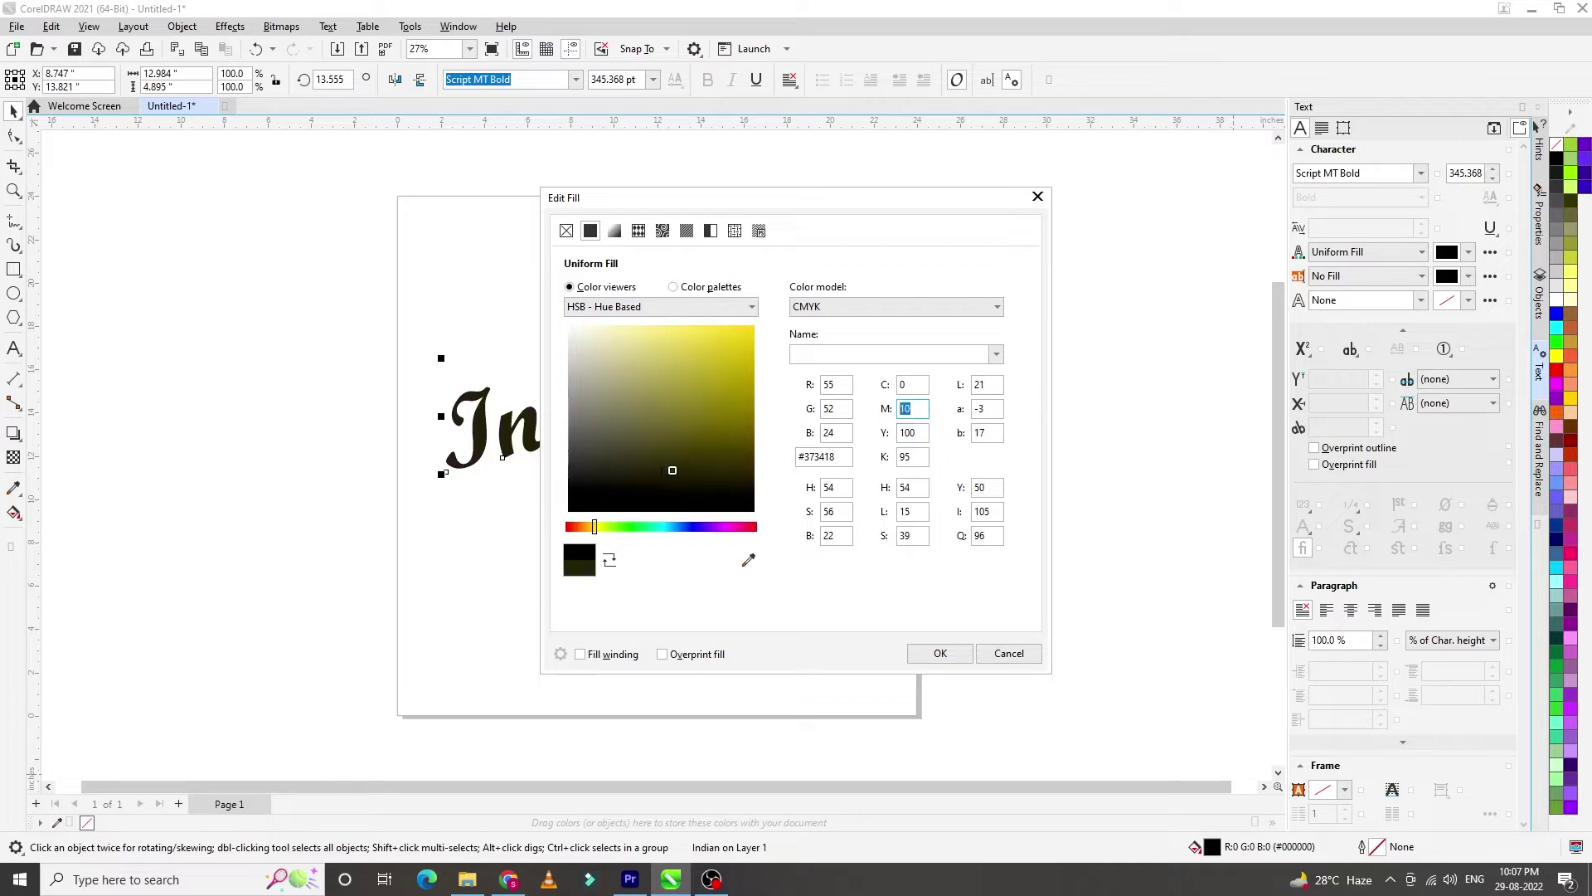
{"action": "type", "text": "100"}
{"action": "key", "text": "Tab"}
{"action": "key", "text": "Tab"}
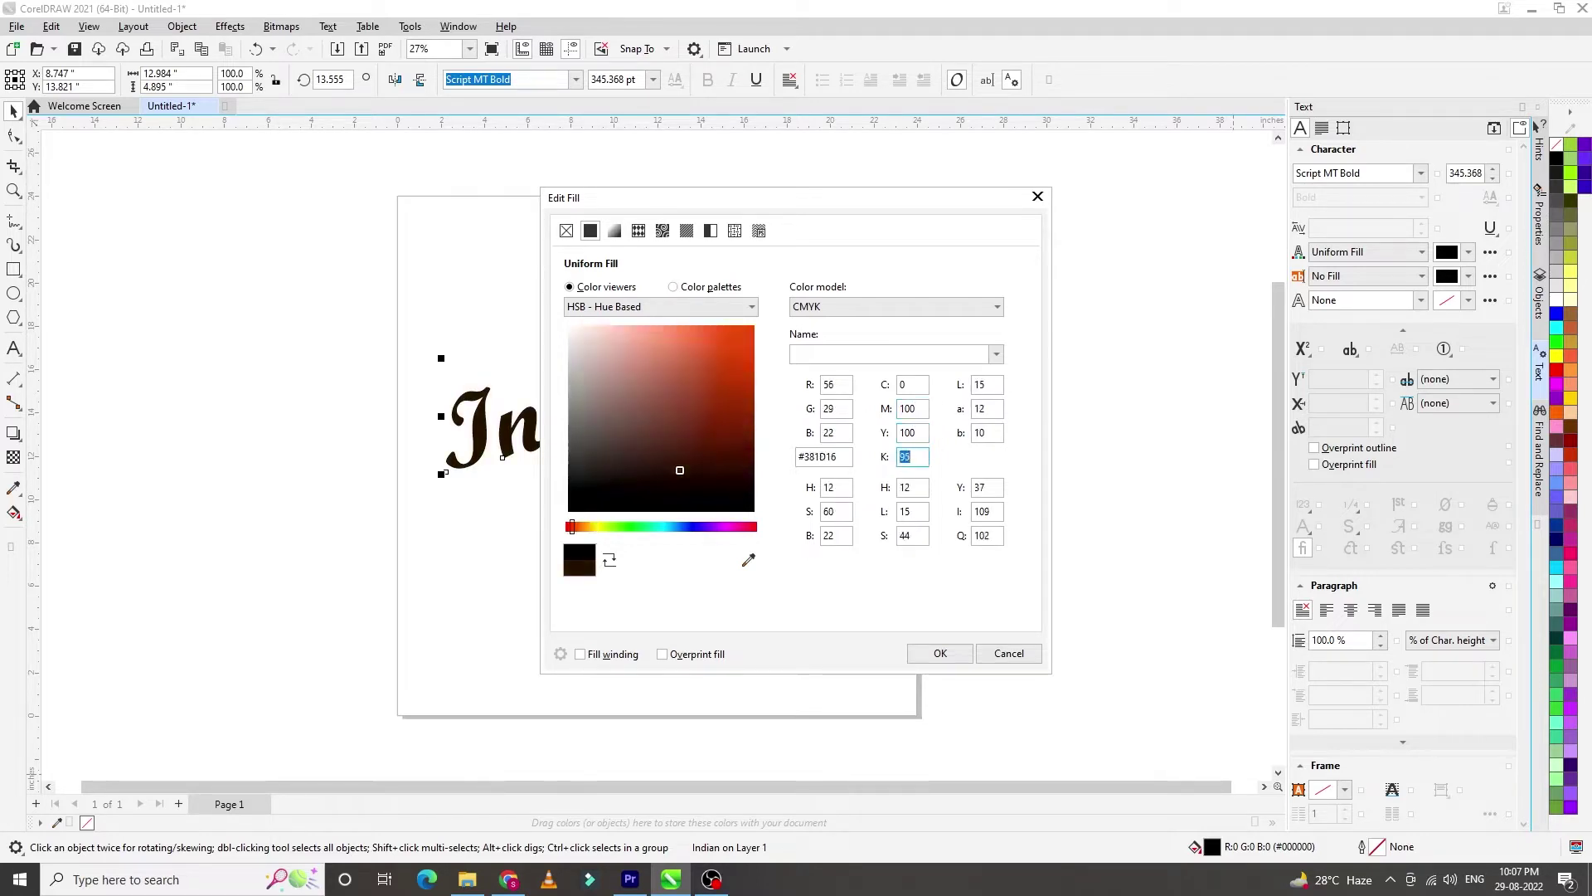
{"action": "key", "text": "Return"}
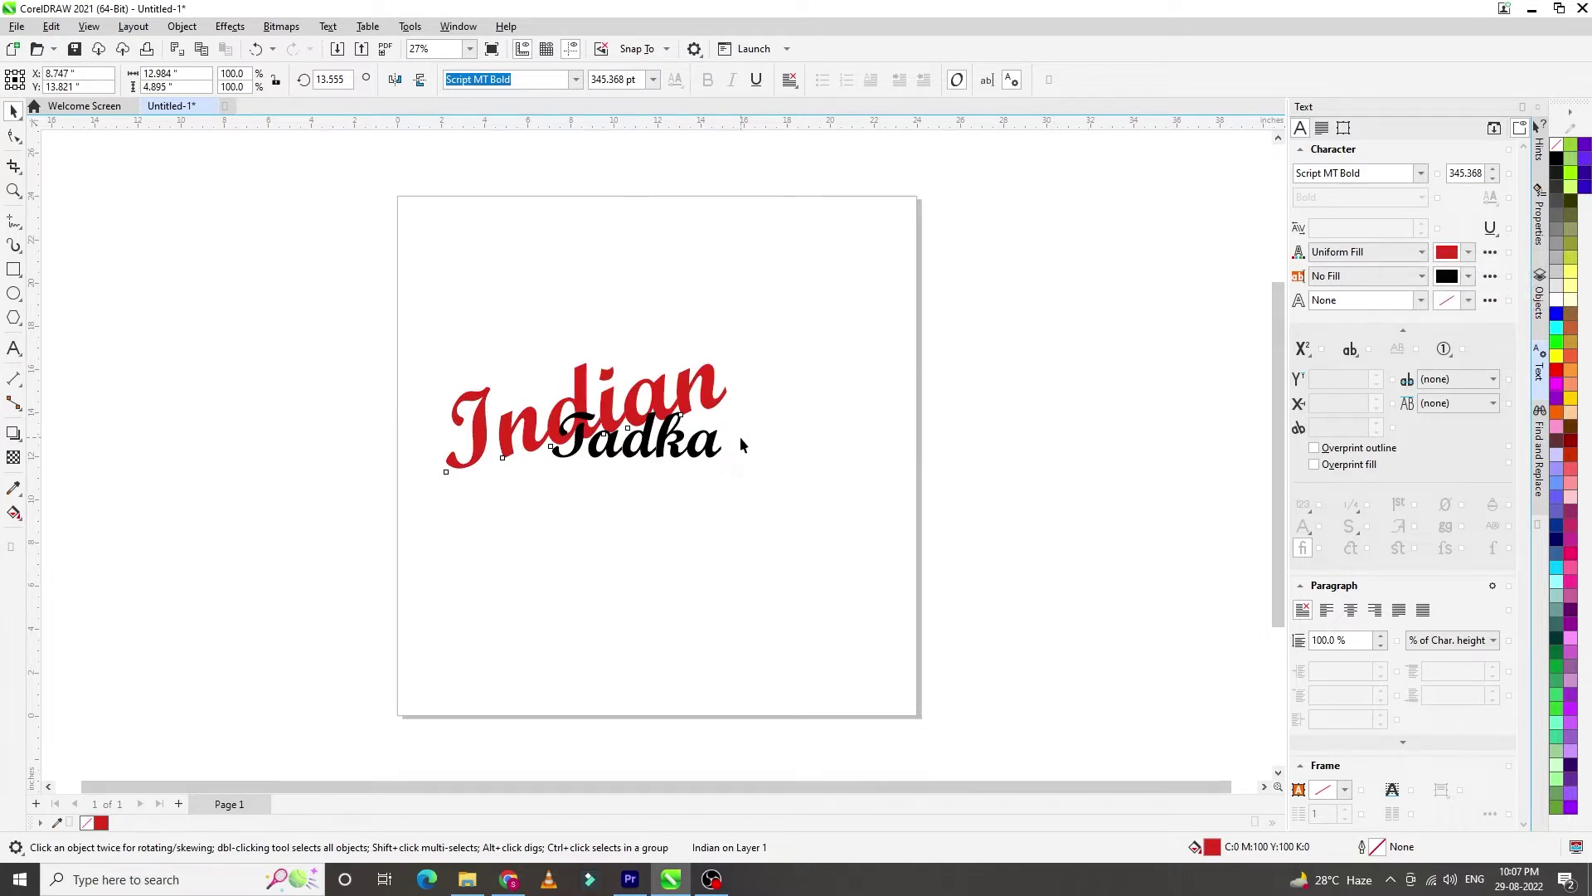
Shift "Tadka" about 0.2 inches to the right and fill it with palette yellow
{"action": "left_click", "coordinate": [714, 448]}
{"action": "left_click_drag", "start_coordinate": [728, 449], "coordinate": [726, 446]}
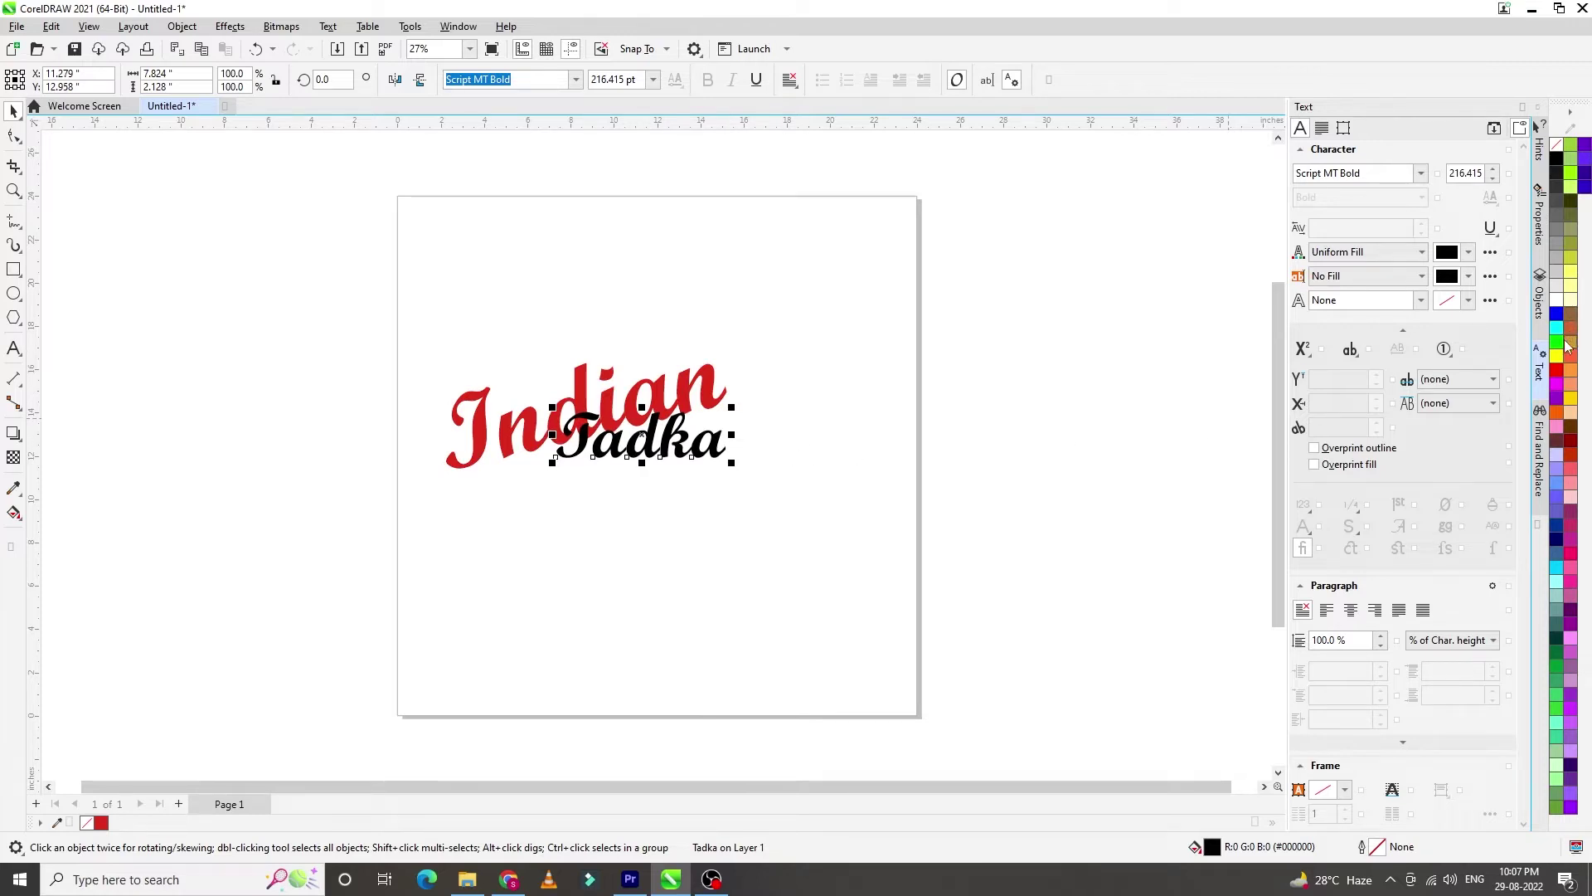
{"action": "left_click", "coordinate": [1557, 356]}
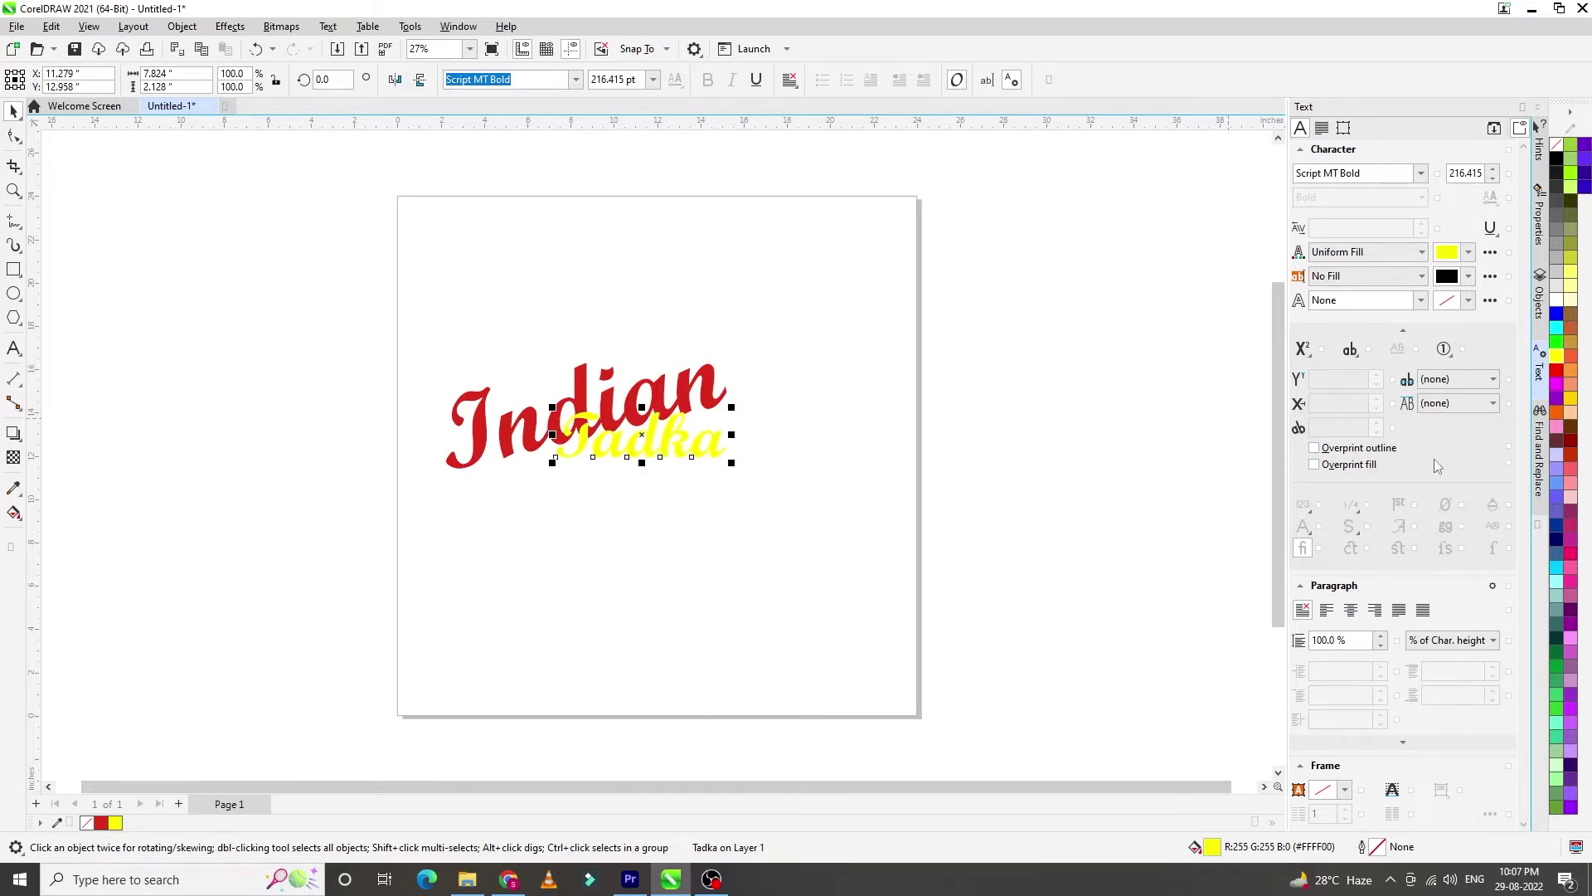
Open the yellow fill of "Tadka" for editing and switch its color model to CMYK
{"action": "double_click", "coordinate": [1209, 848]}
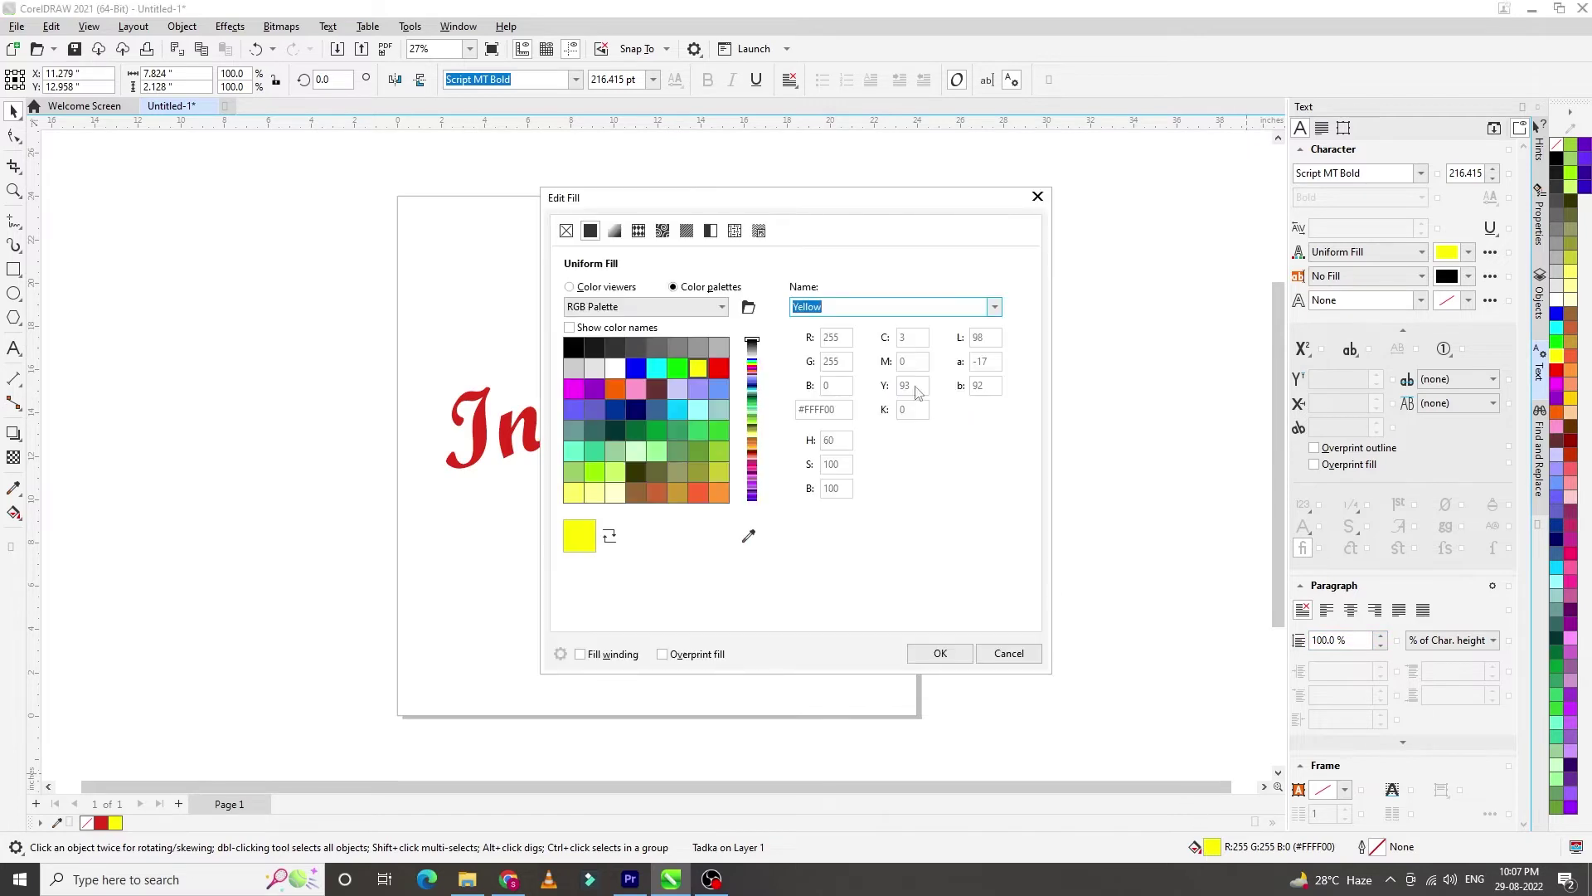
{"action": "left_click", "coordinate": [640, 292]}
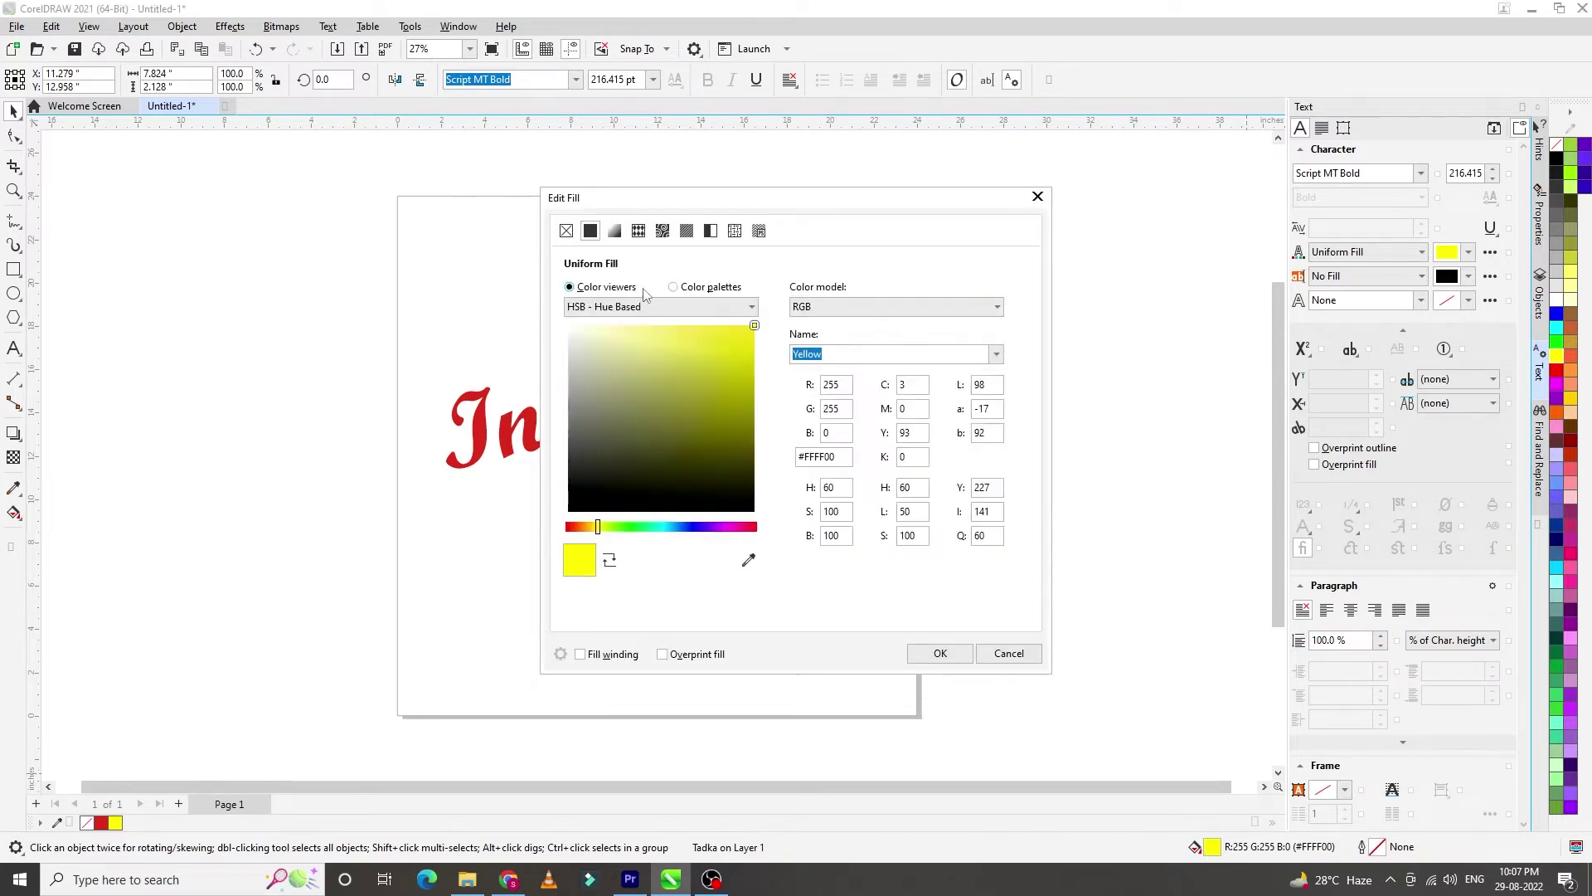
{"action": "left_click", "coordinate": [817, 306]}
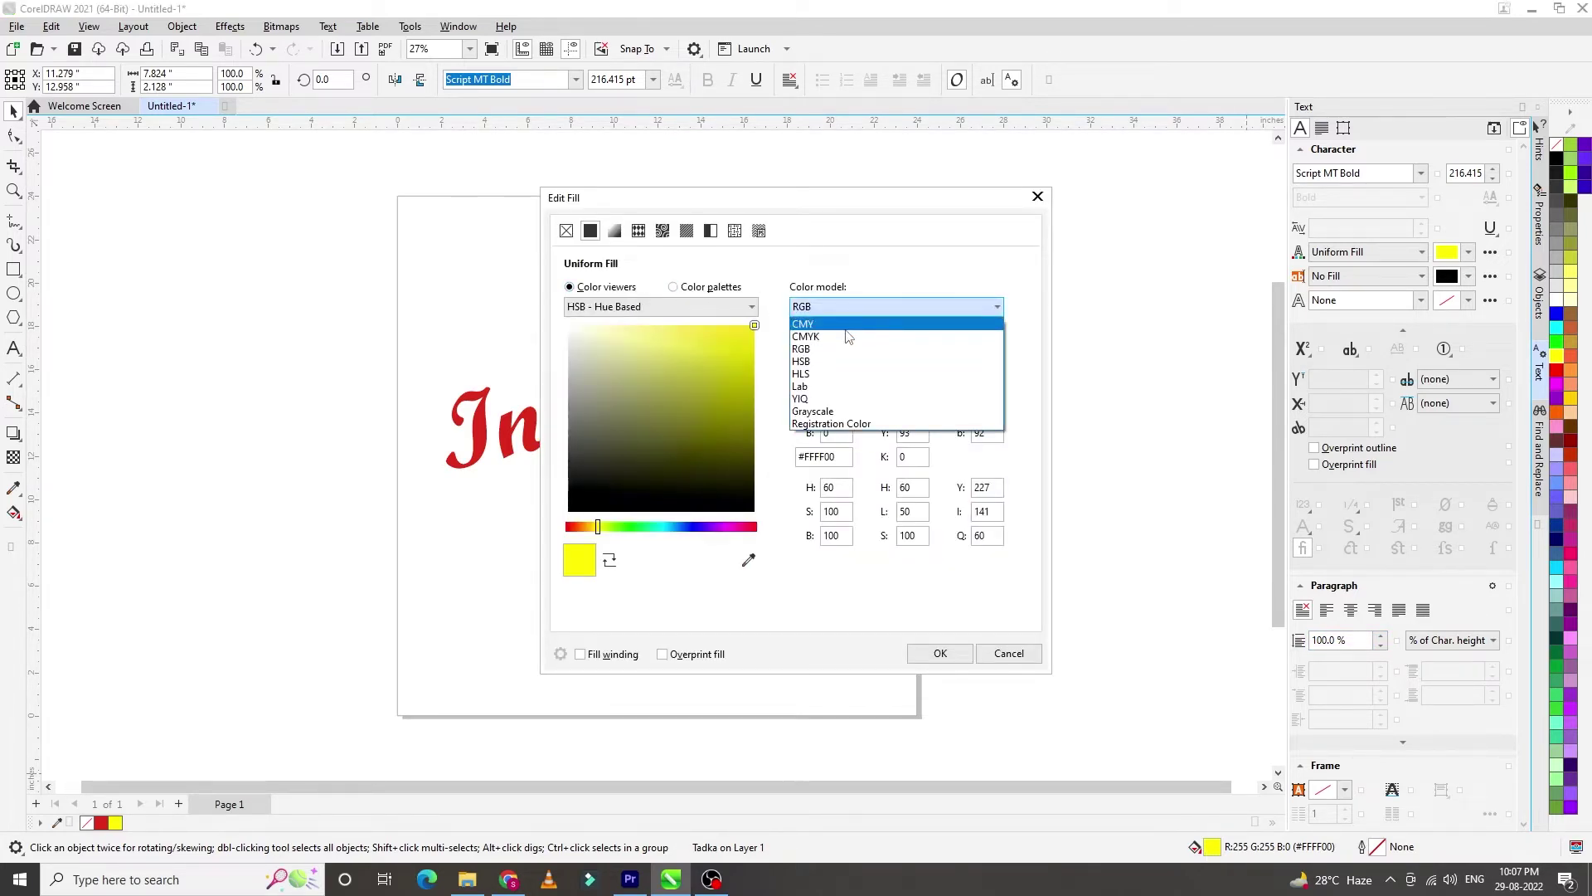
{"action": "left_click", "coordinate": [847, 336]}
Set the fill of "Tadka" to C 0, M 0, Y 100, K 0 and deselect the word
{"action": "left_click", "coordinate": [913, 384]}
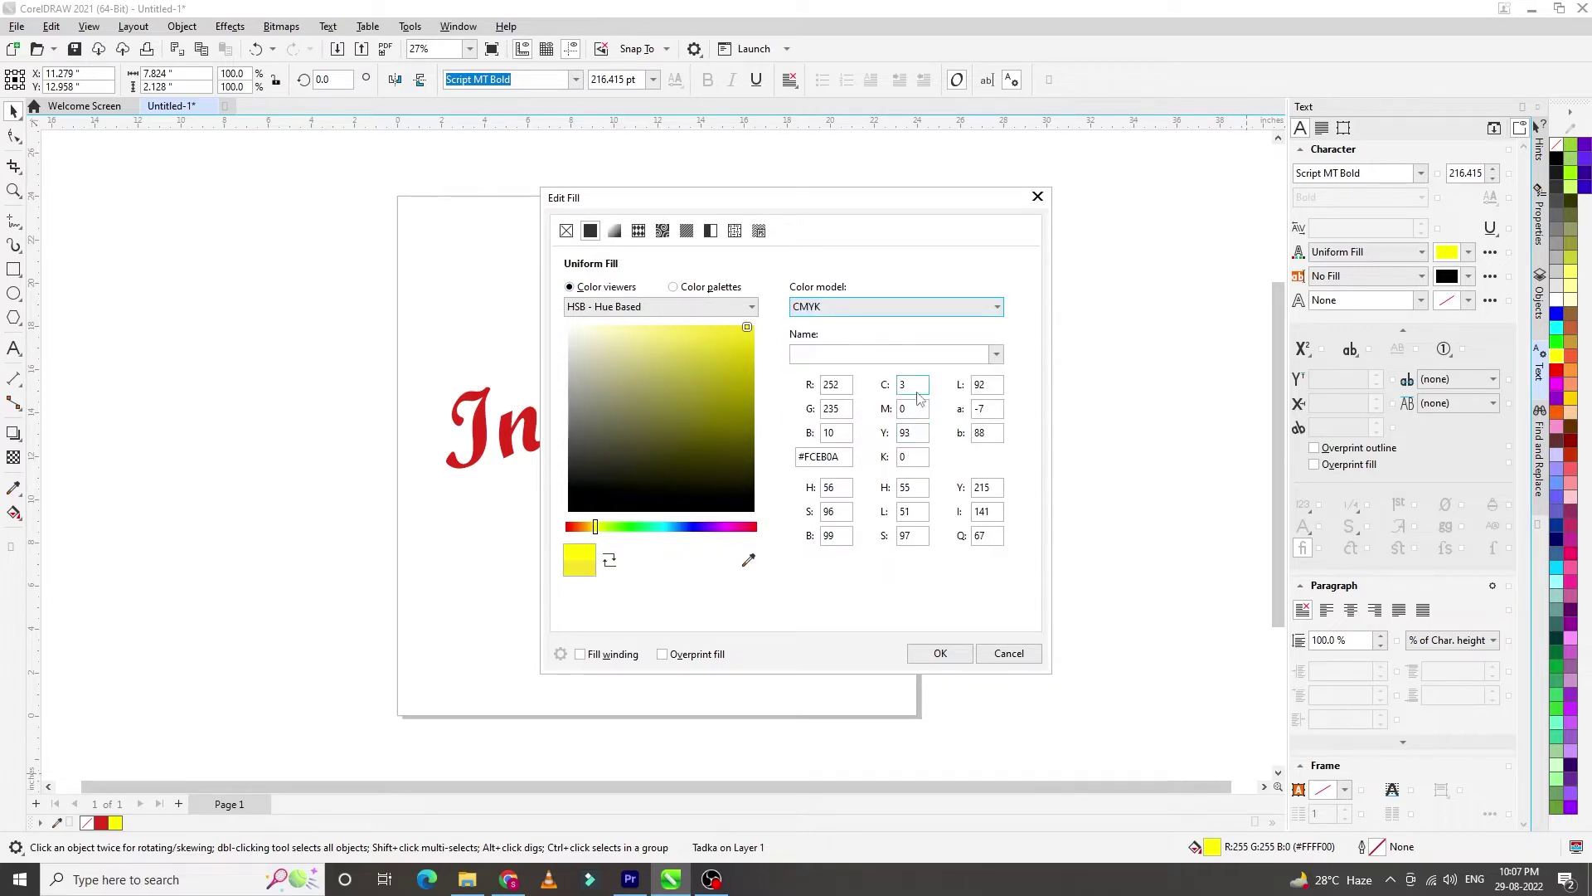
{"action": "type", "text": "0"}
{"action": "key", "text": "Tab"}
{"action": "key", "text": "Tab"}
{"action": "key", "text": "Tab"}
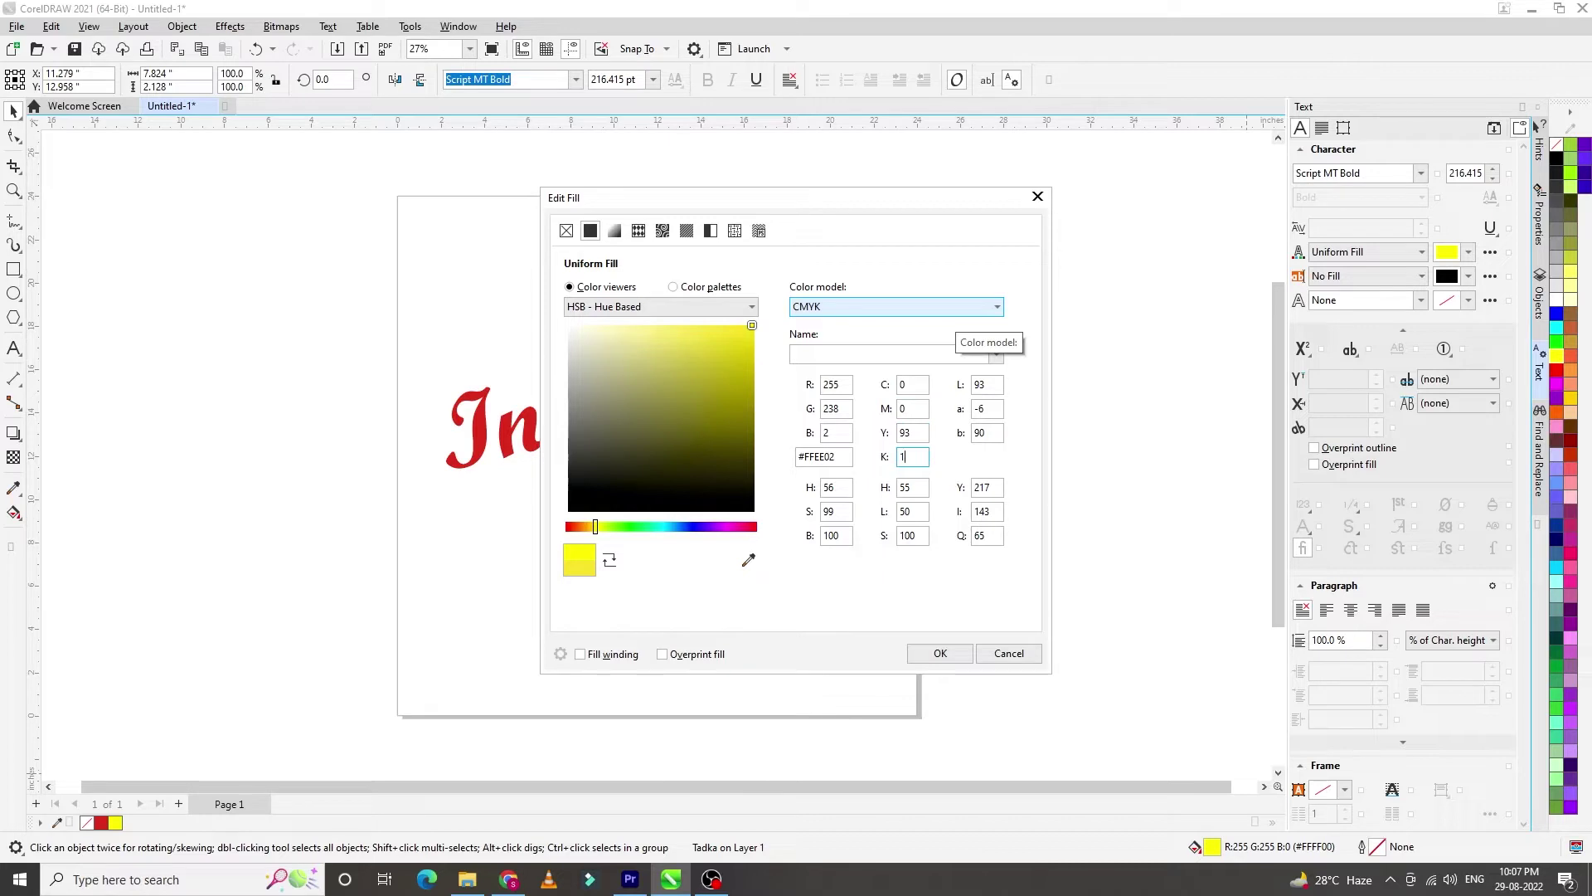
{"action": "double_click", "coordinate": [911, 431]}
{"action": "type", "text": "100"}
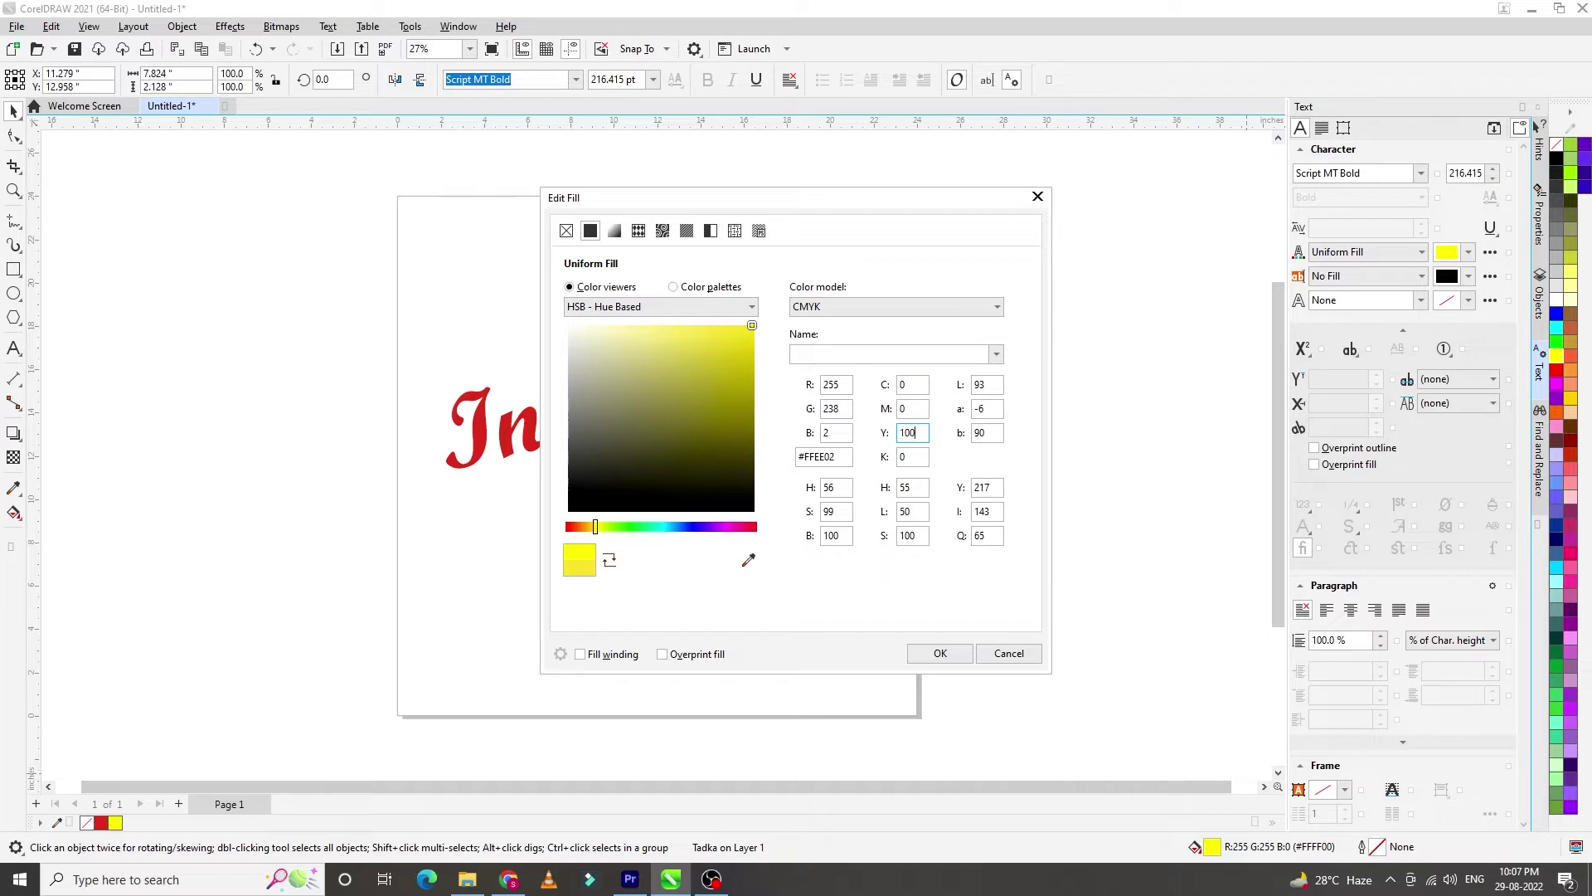
{"action": "key", "text": "Return"}
{"action": "left_click", "coordinate": [859, 429]}
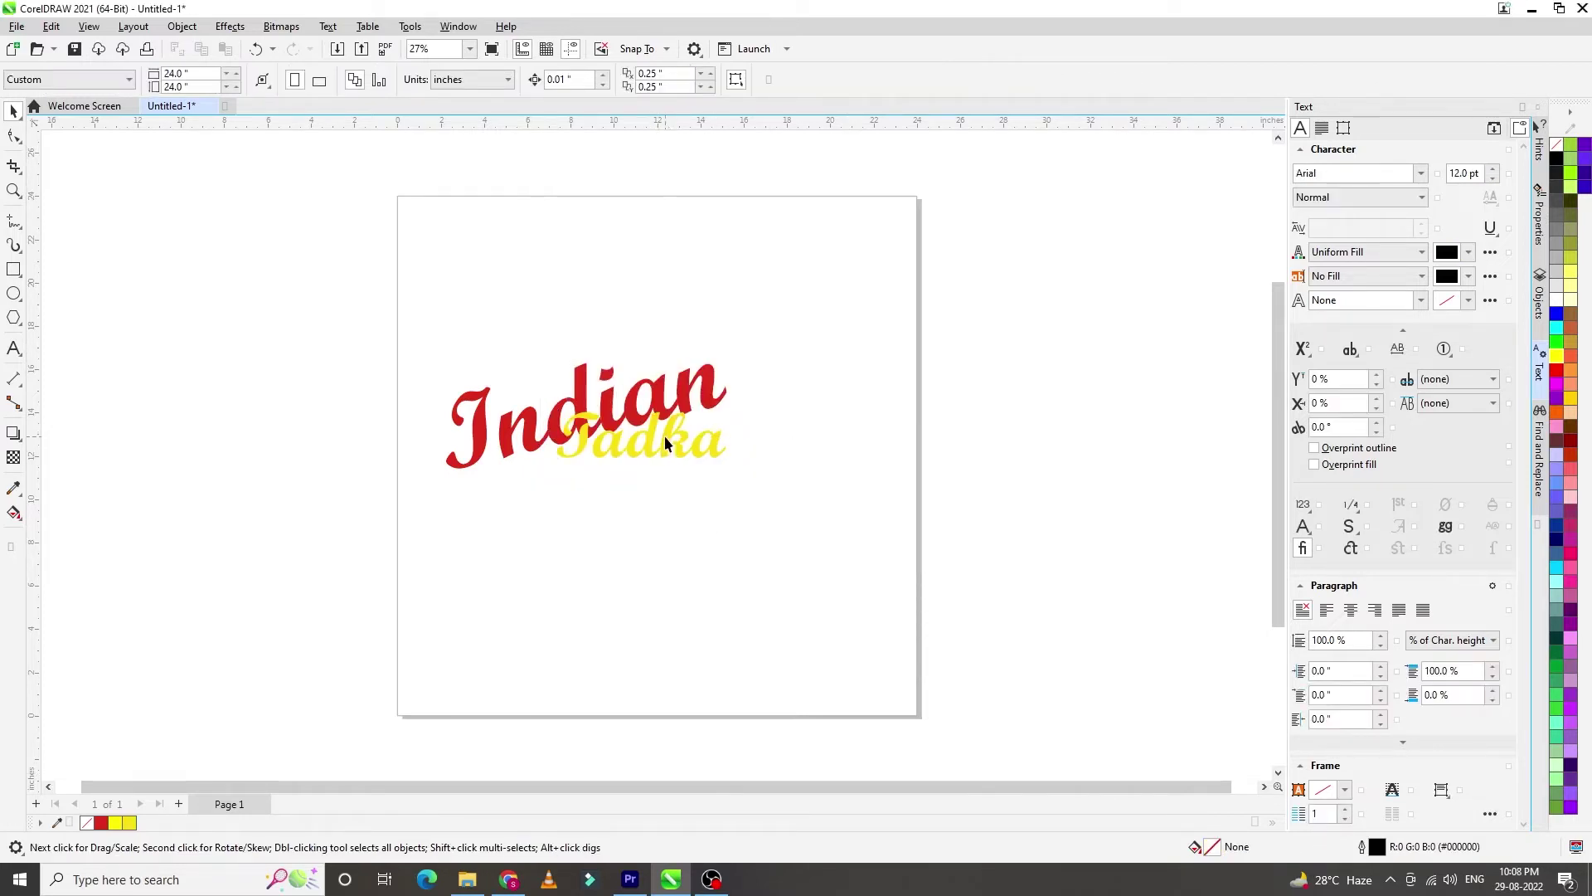
Duplicate "Tadka" directly below the original and change the copy's text to "Recipes"
{"action": "left_click_drag", "start_coordinate": [664, 435], "coordinate": [654, 501]}
{"action": "key", "text": "ctrl+z"}
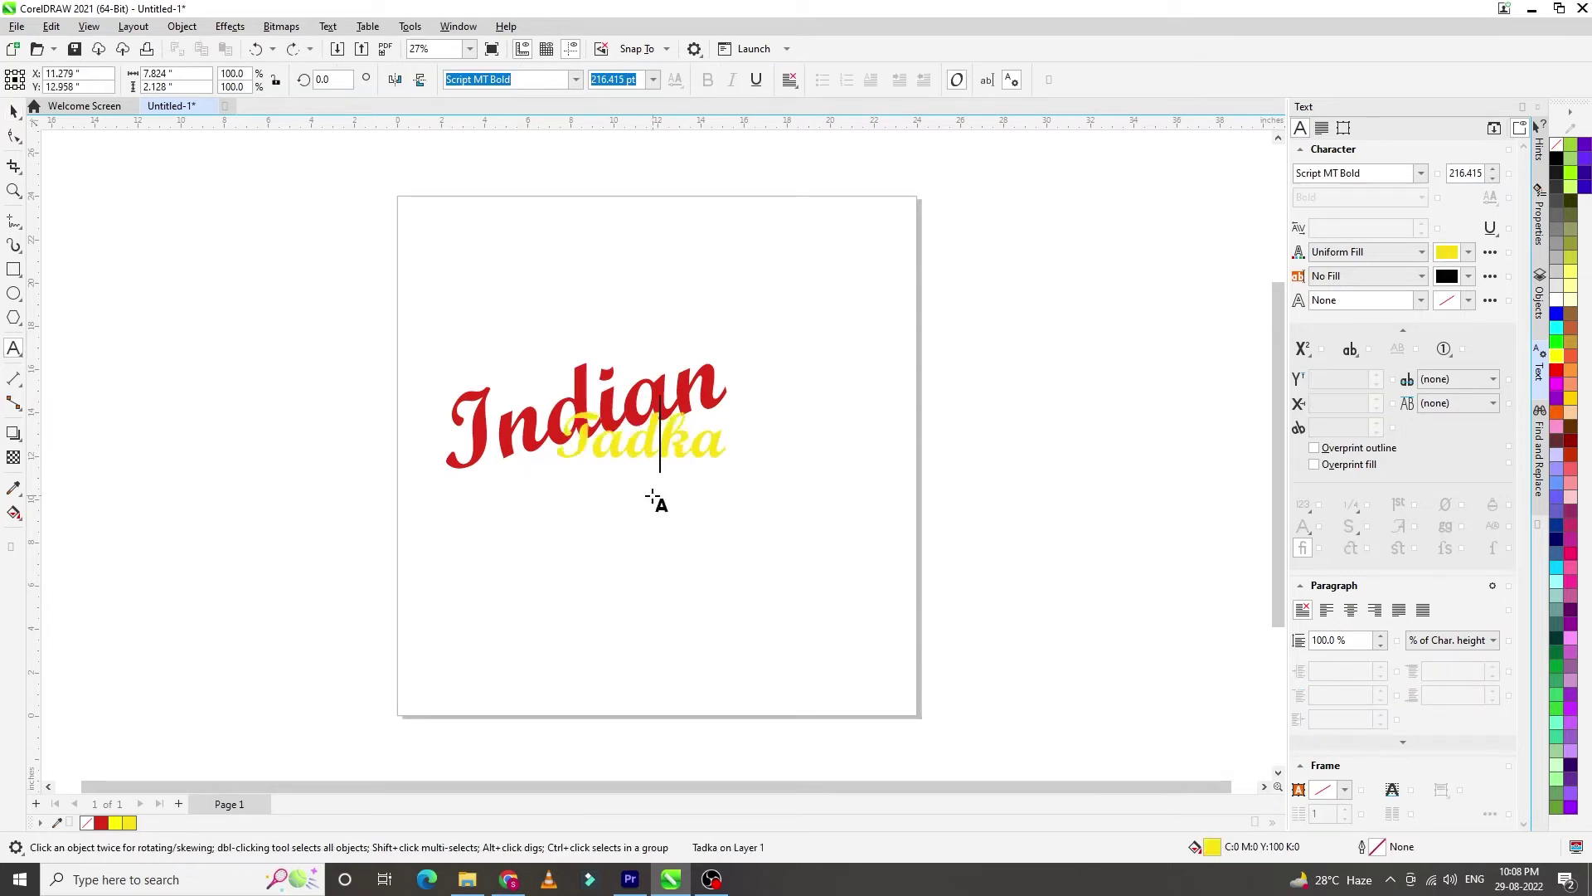
{"action": "left_click_drag", "start_coordinate": [667, 440], "coordinate": [652, 507]}
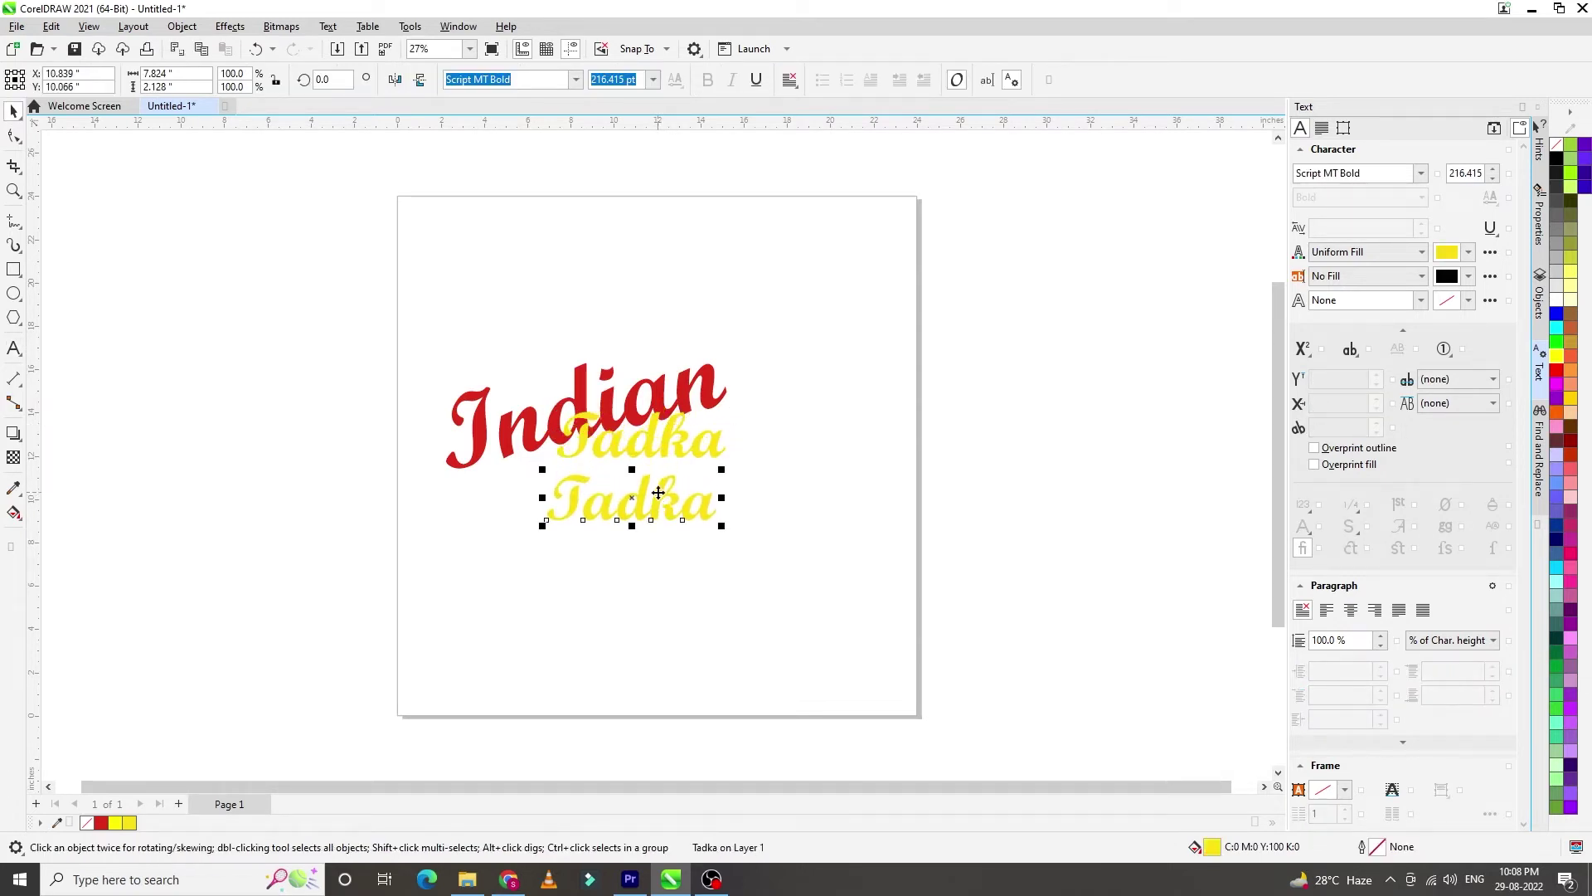
{"action": "double_click", "coordinate": [654, 498]}
{"action": "key", "text": "ctrl+a"}
{"action": "type", "text": "Re"}
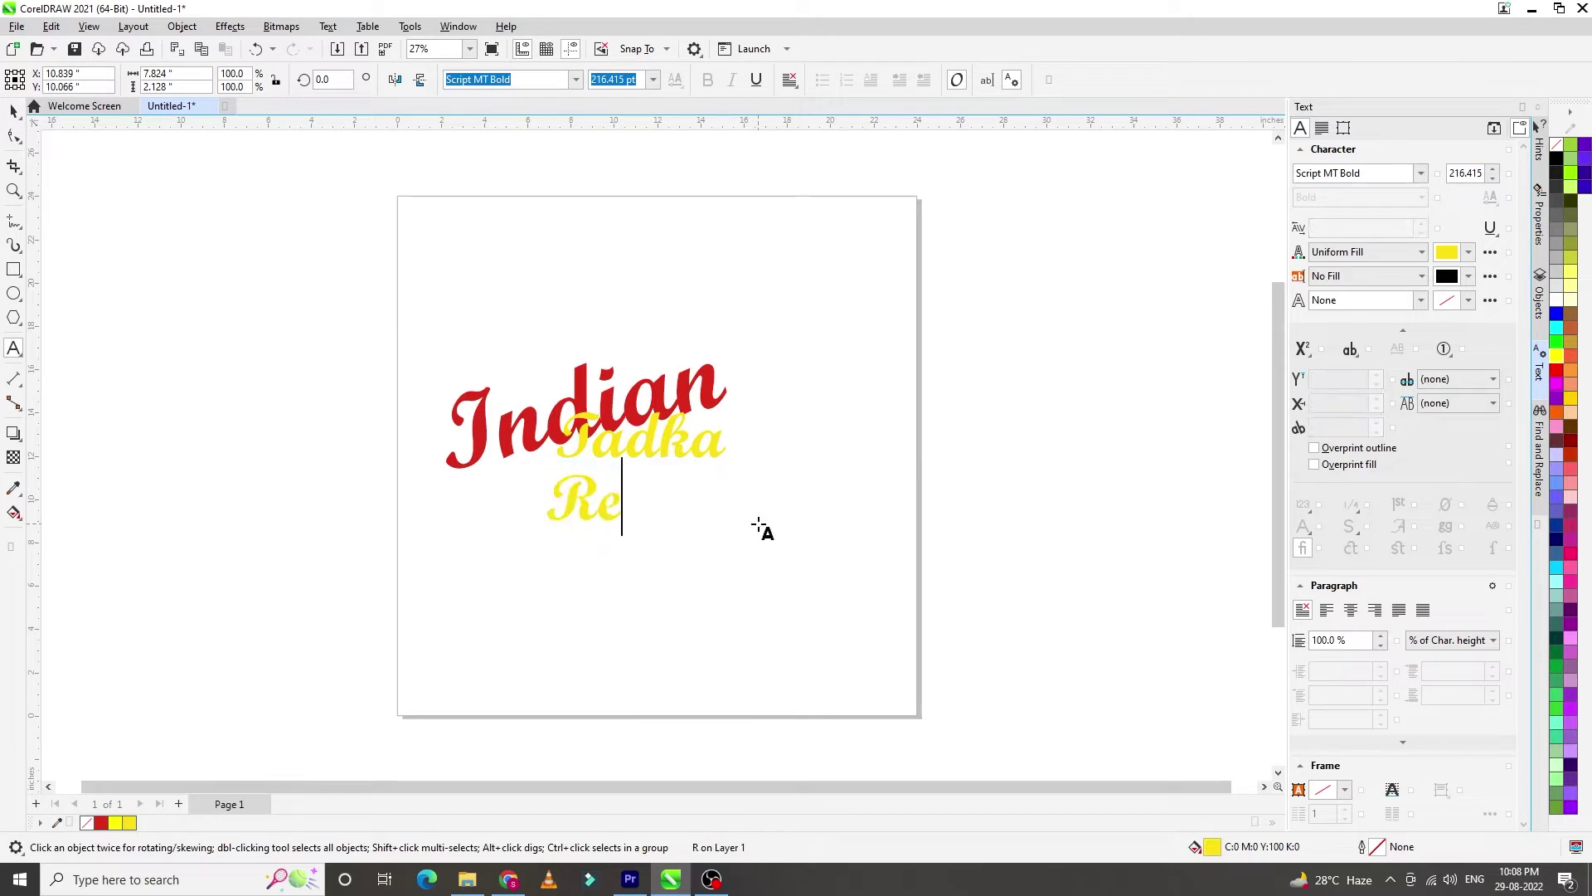
{"action": "type", "text": "cipes"}
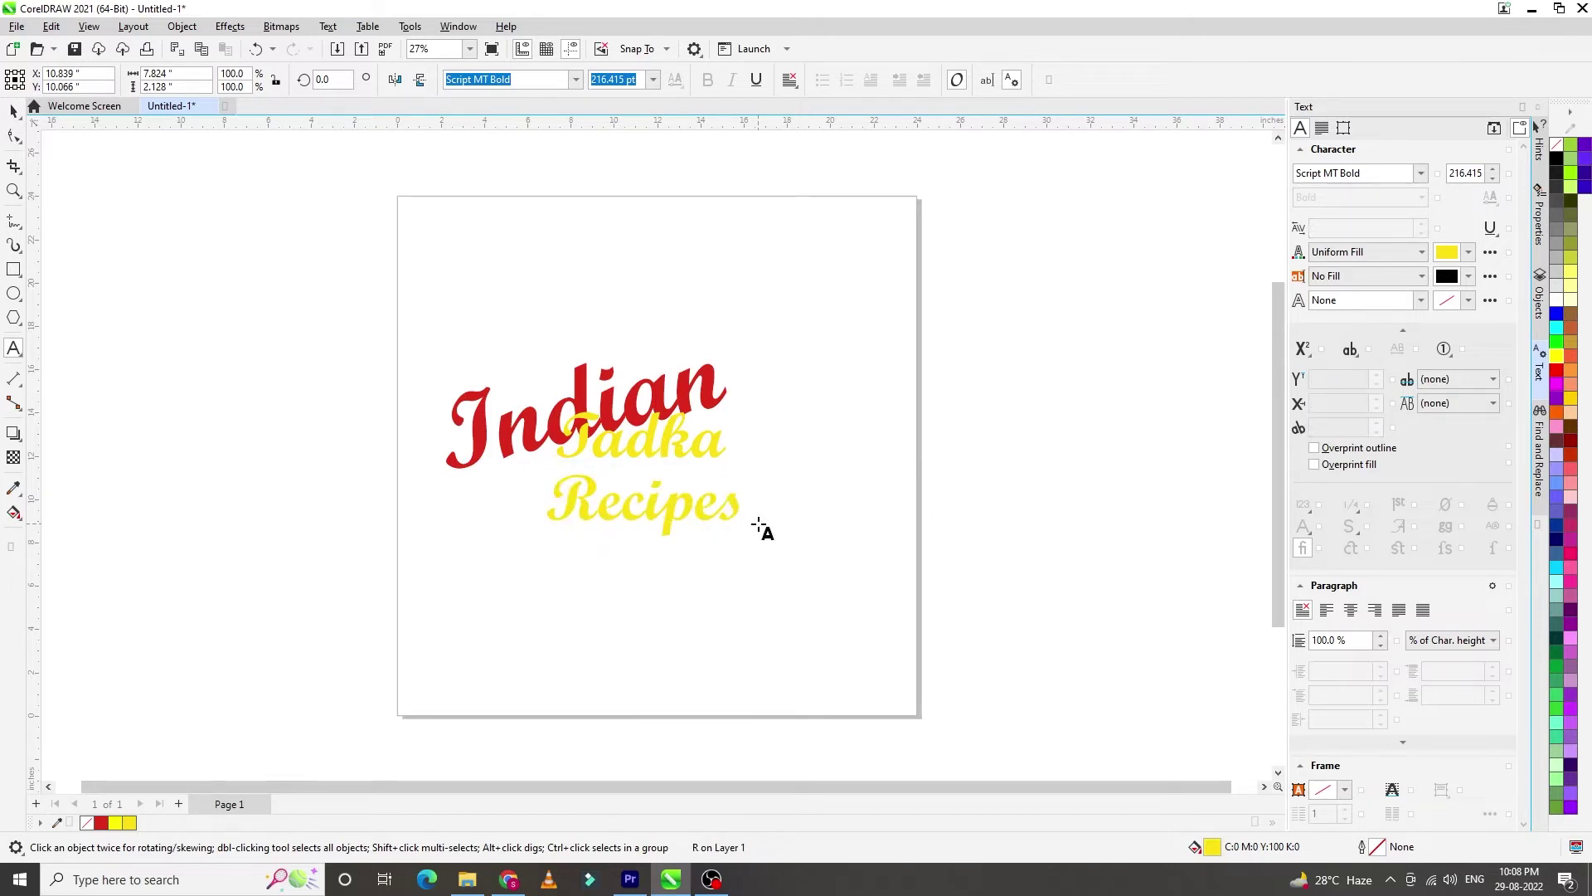
{"action": "key", "text": "Escape"}
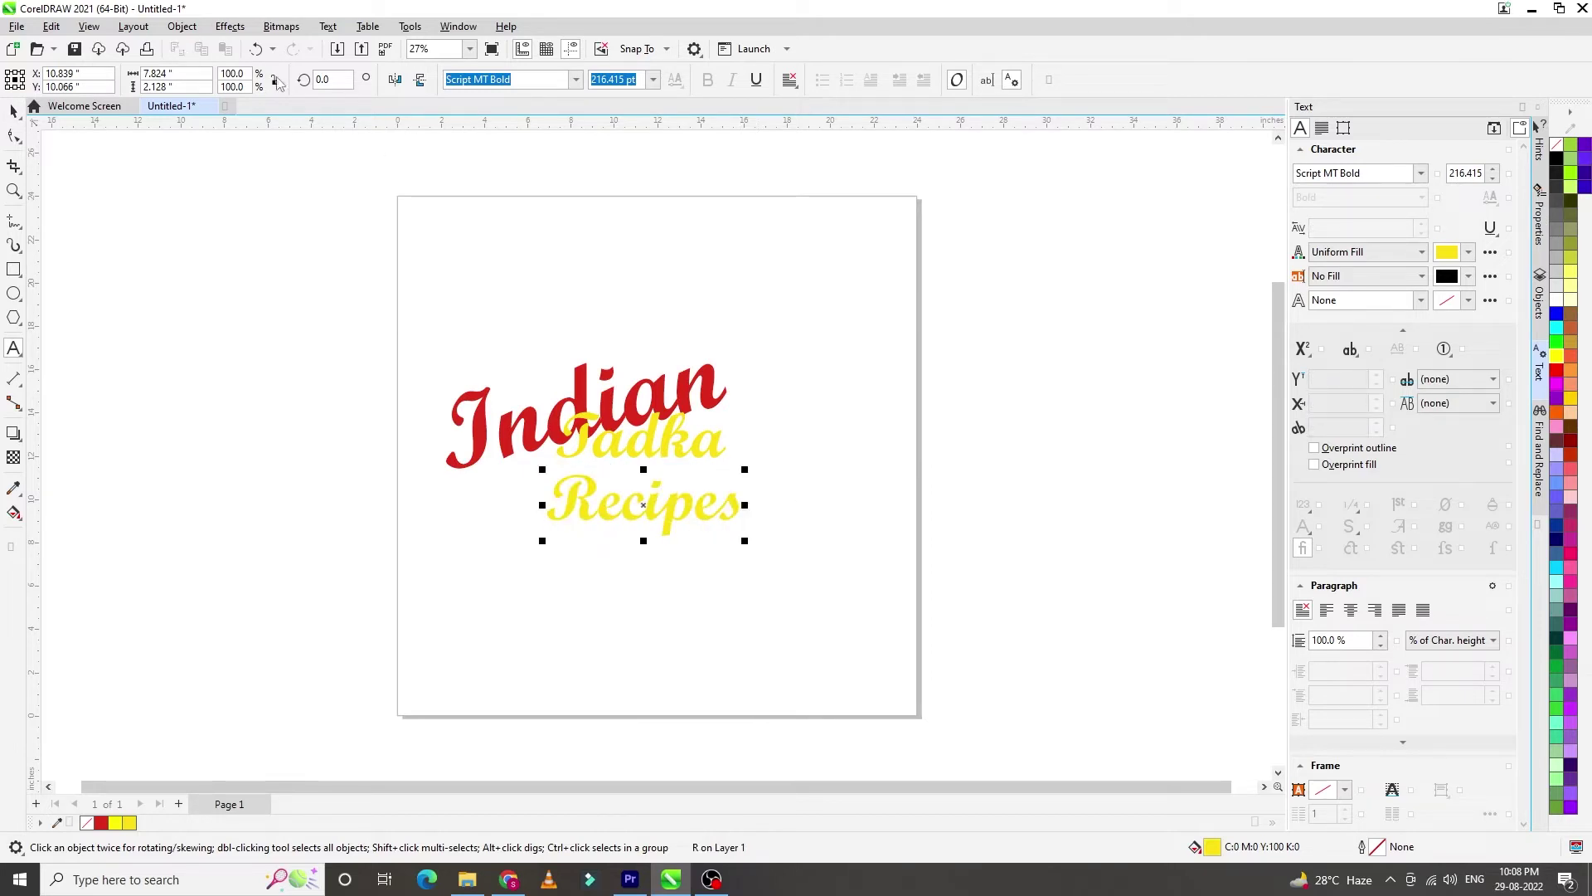
Set the font of "Recipes" to Arial and apply All Caps to it
{"action": "left_click", "coordinate": [14, 110]}
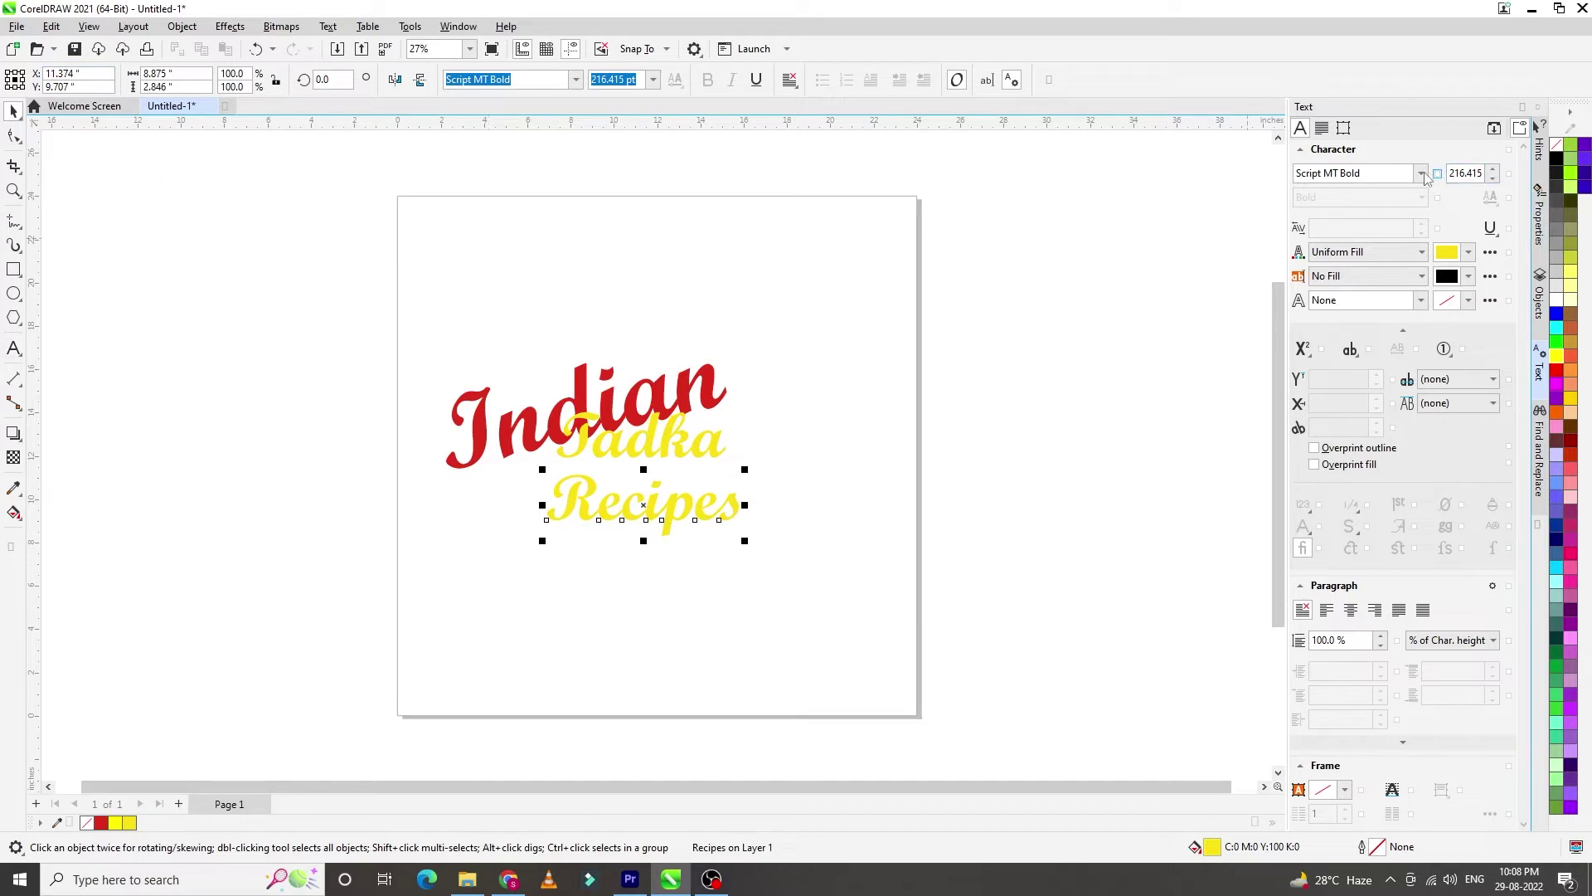
{"action": "left_click", "coordinate": [1371, 173]}
{"action": "type", "text": "Arial"}
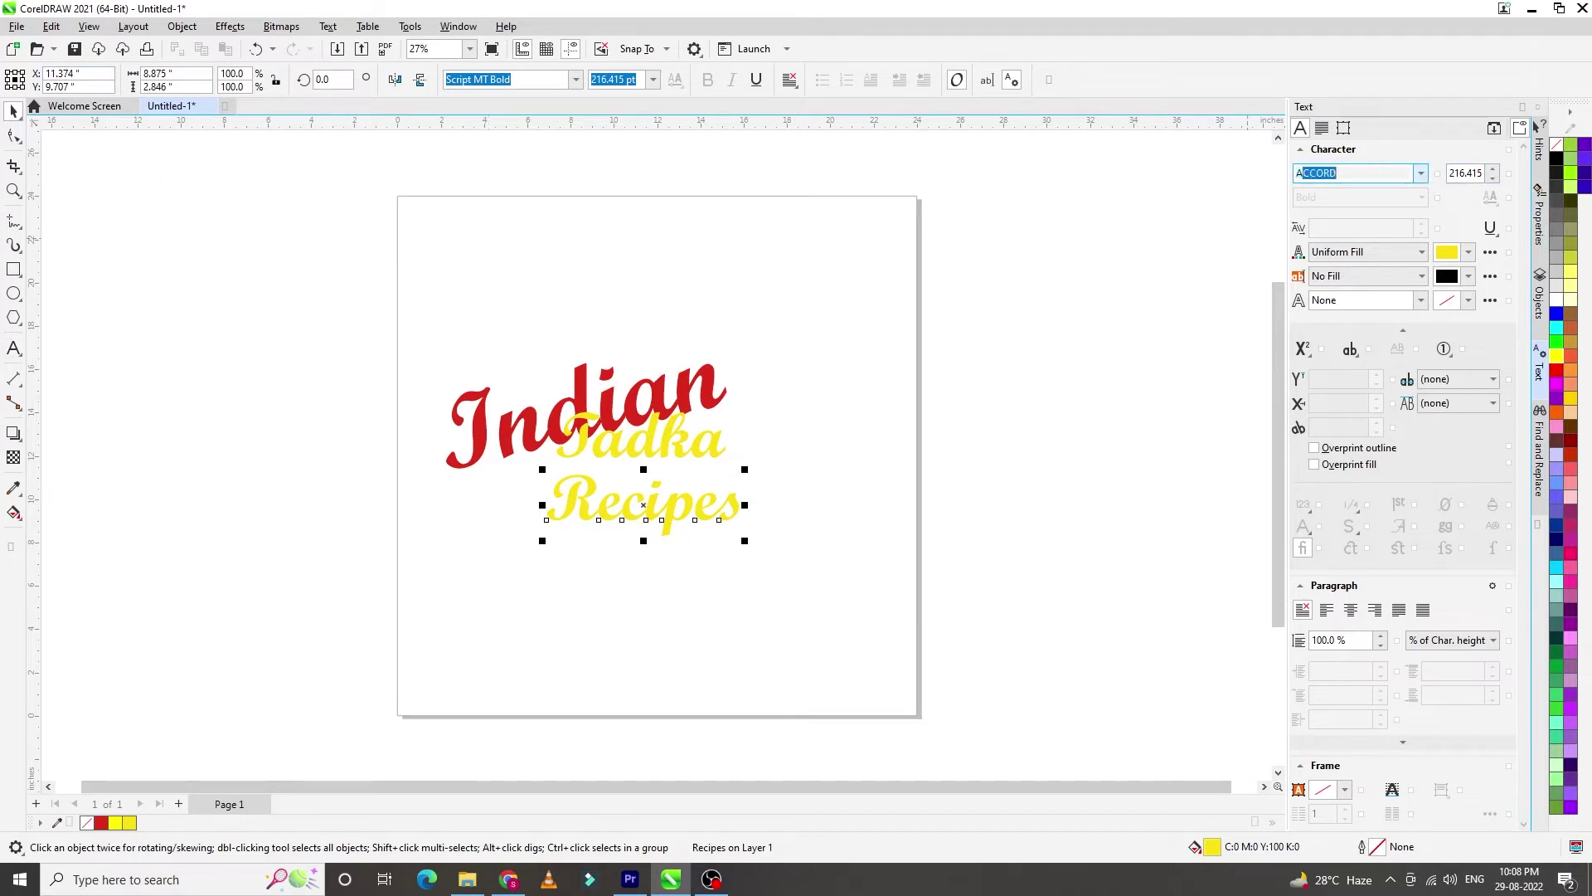
{"action": "key", "text": "Return"}
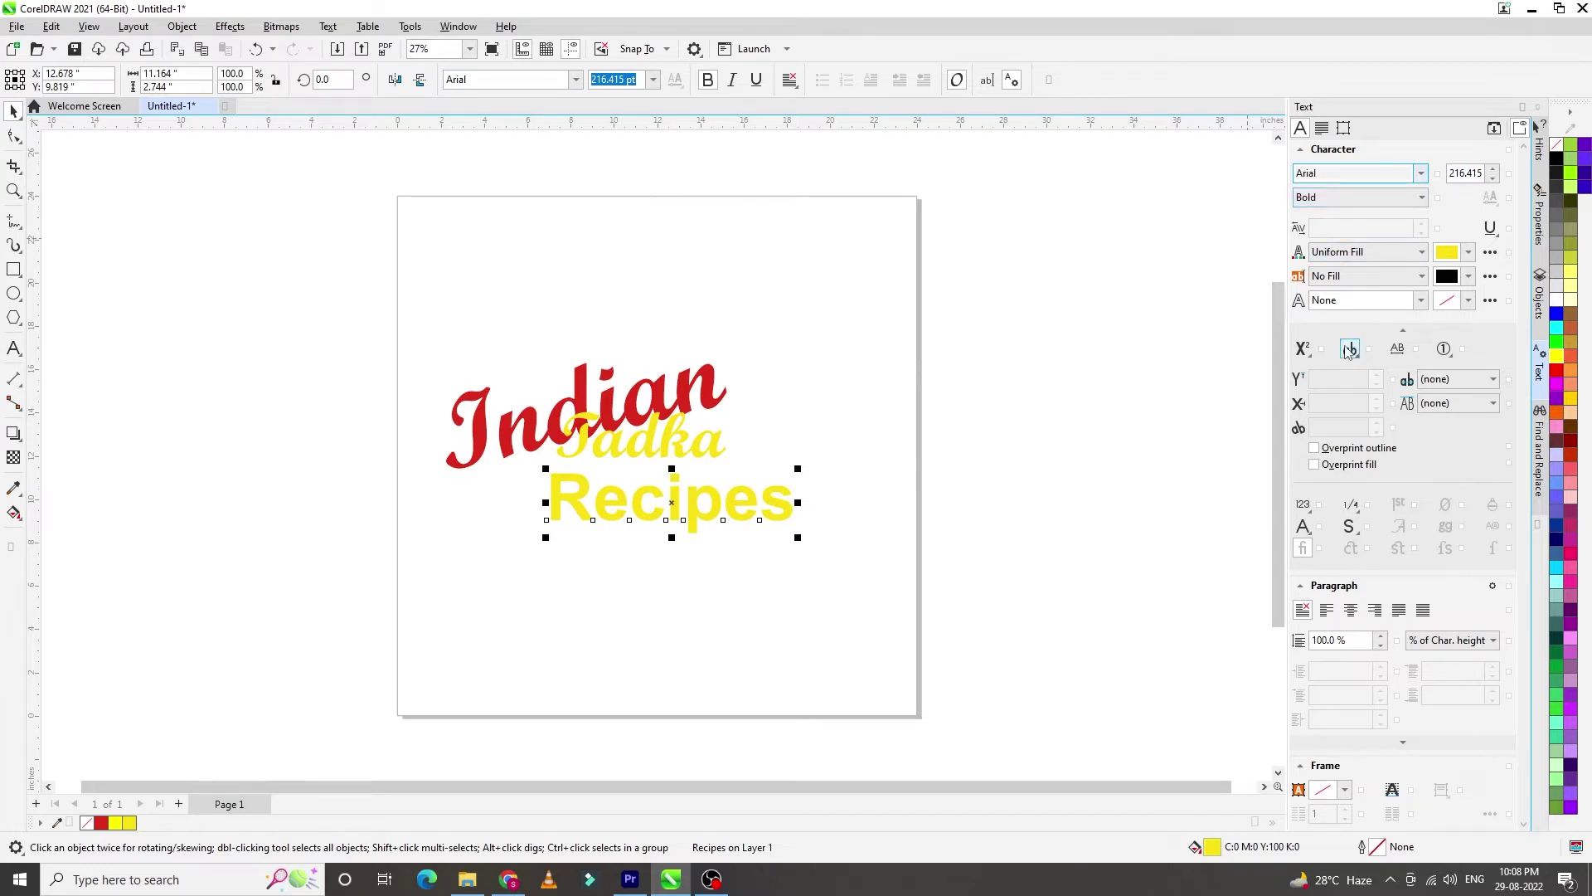
{"action": "left_click", "coordinate": [1350, 349]}
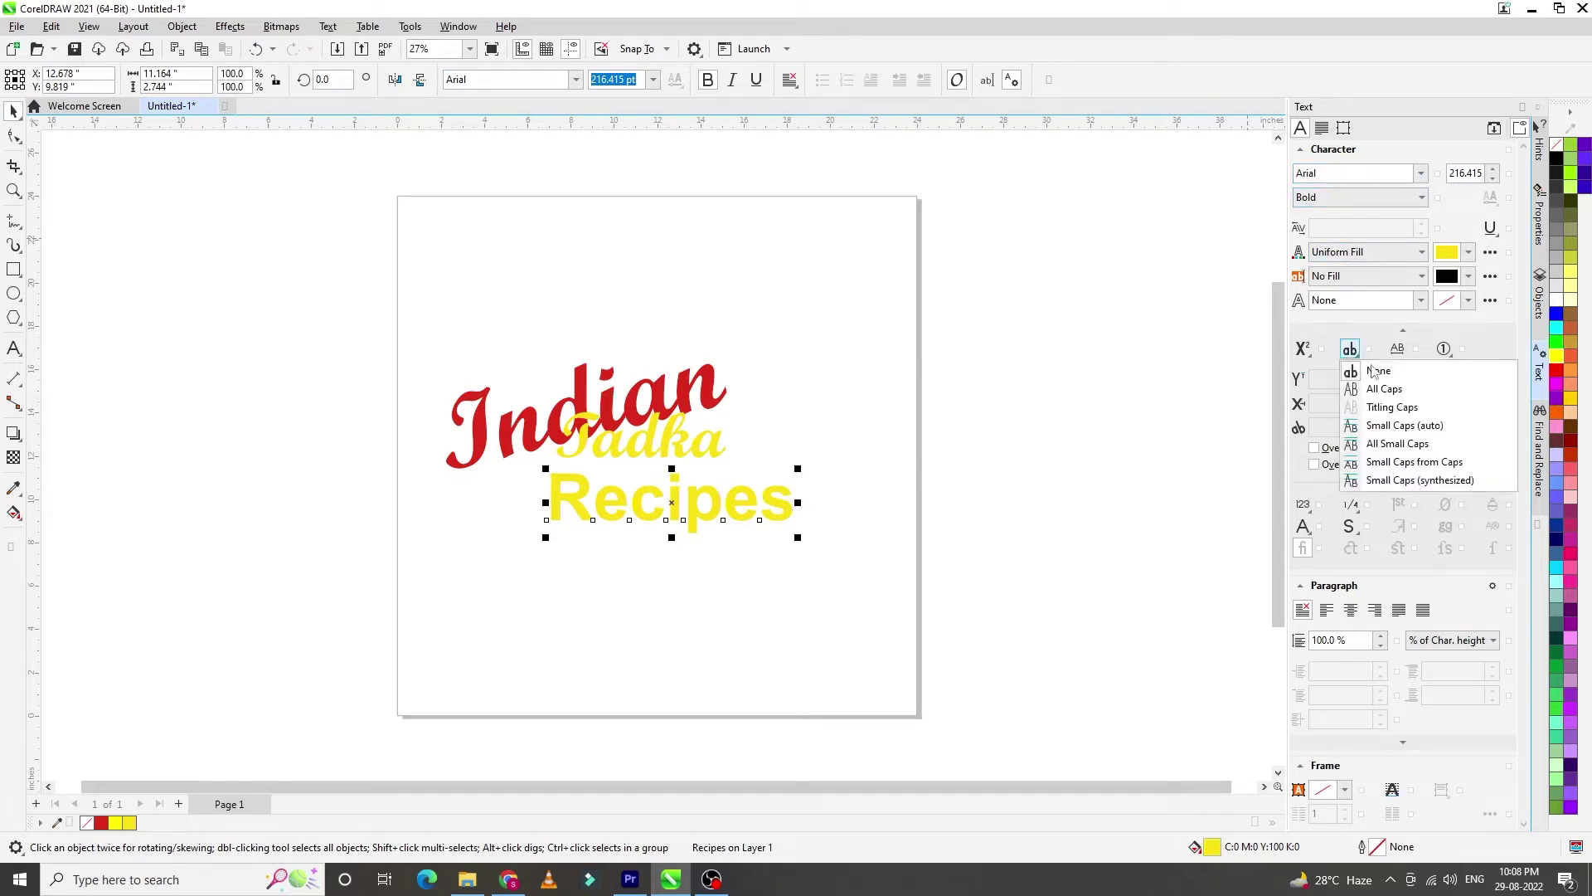
{"action": "left_click", "coordinate": [1383, 390]}
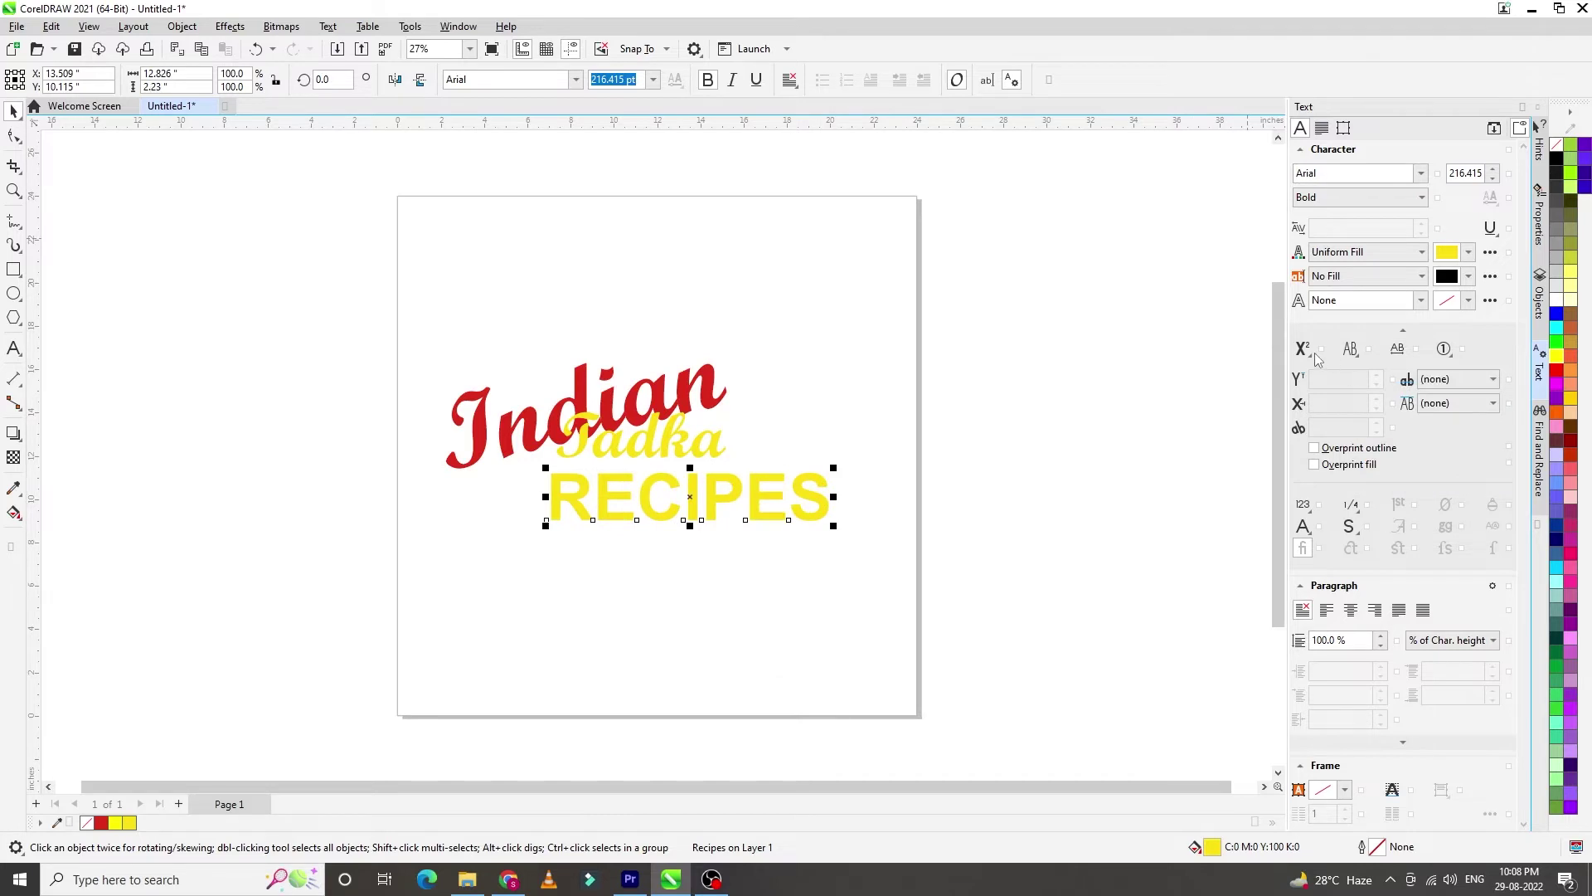
Scale "RECIPES" down to about 4.1 inches wide and place it just beneath "Tadka", aligned with its left edge
{"action": "scroll", "coordinate": [663, 533], "scroll_direction": "up", "scroll_amount": 1}
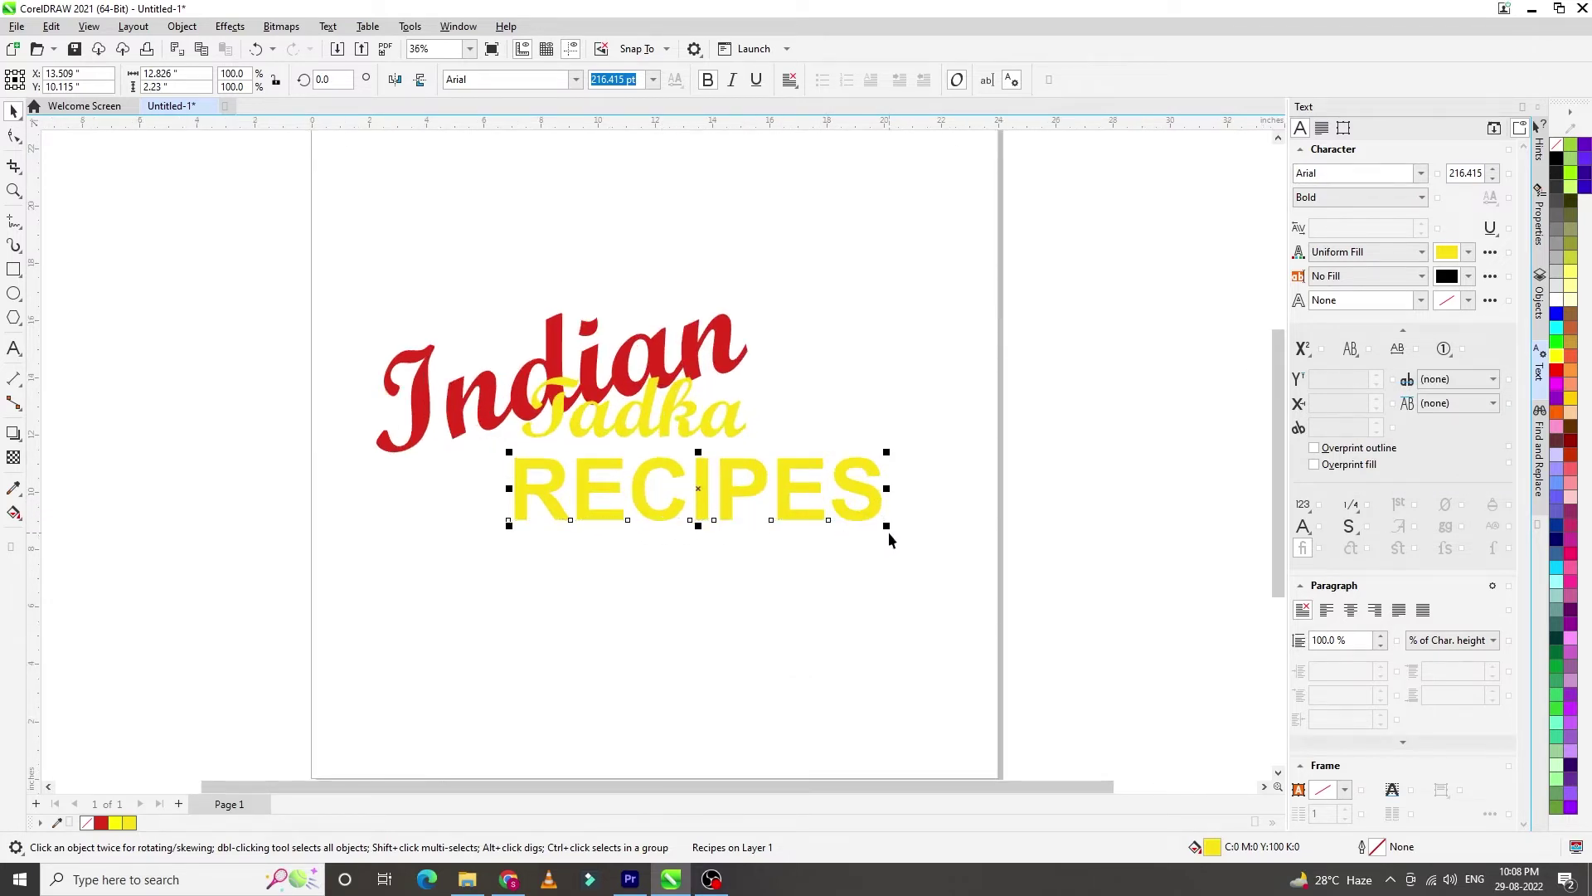
{"action": "left_click_drag", "start_coordinate": [884, 531], "coordinate": [762, 486]}
{"action": "scroll", "coordinate": [645, 435], "scroll_direction": "up", "scroll_amount": 2}
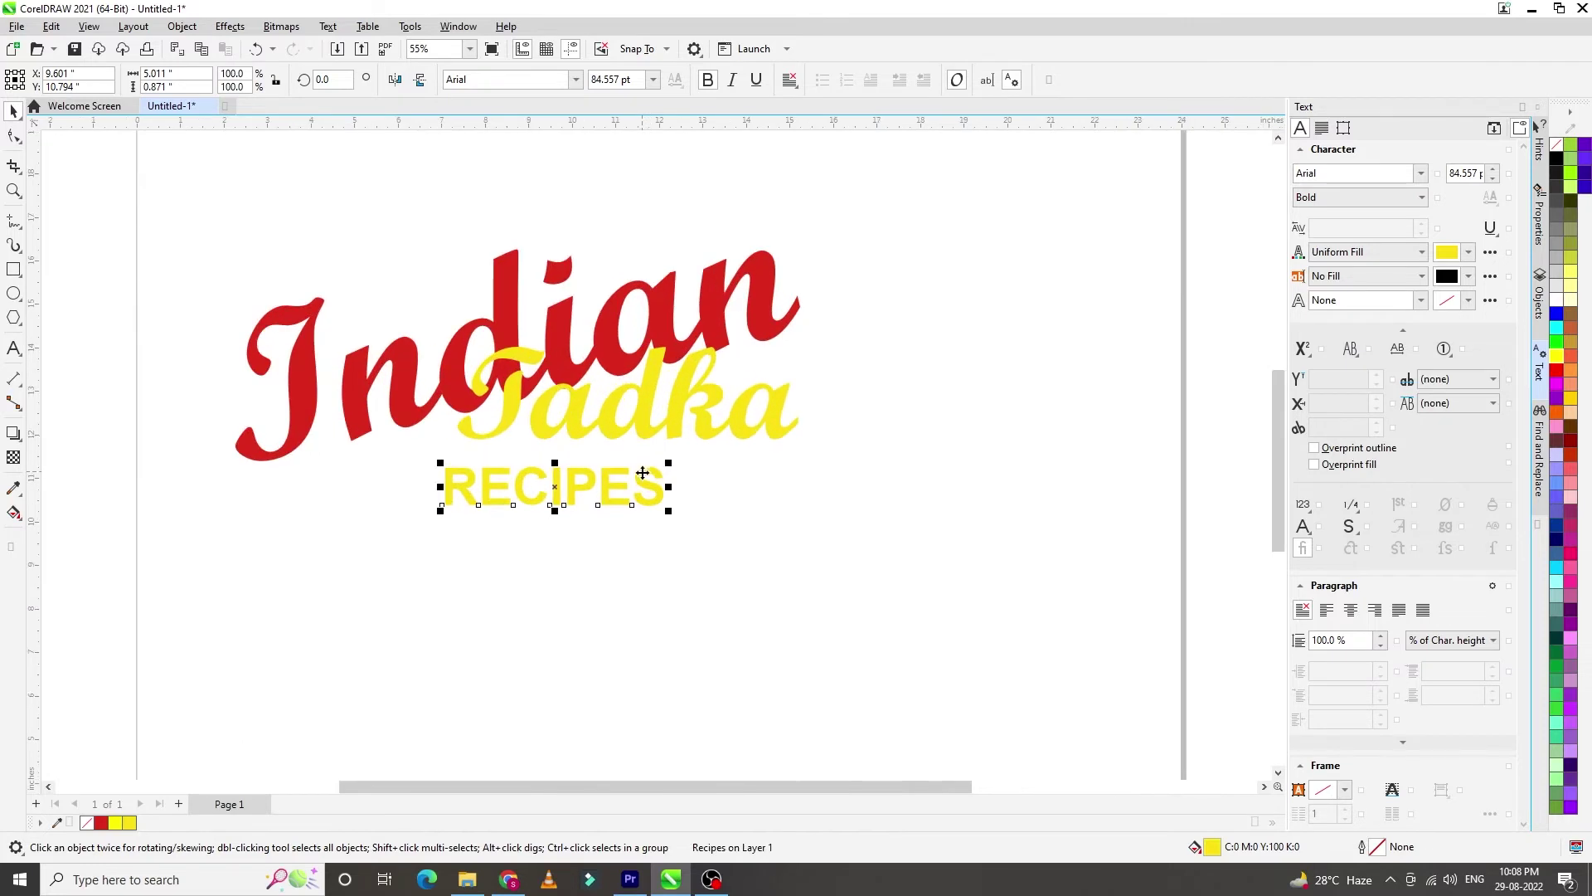
{"action": "mouse_move", "coordinate": [644, 479]}
{"action": "left_mouse_down"}
{"action": "mouse_move", "coordinate": [661, 460]}
{"action": "mouse_move", "coordinate": [672, 494]}
{"action": "mouse_move", "coordinate": [663, 479]}
{"action": "left_mouse_up"}
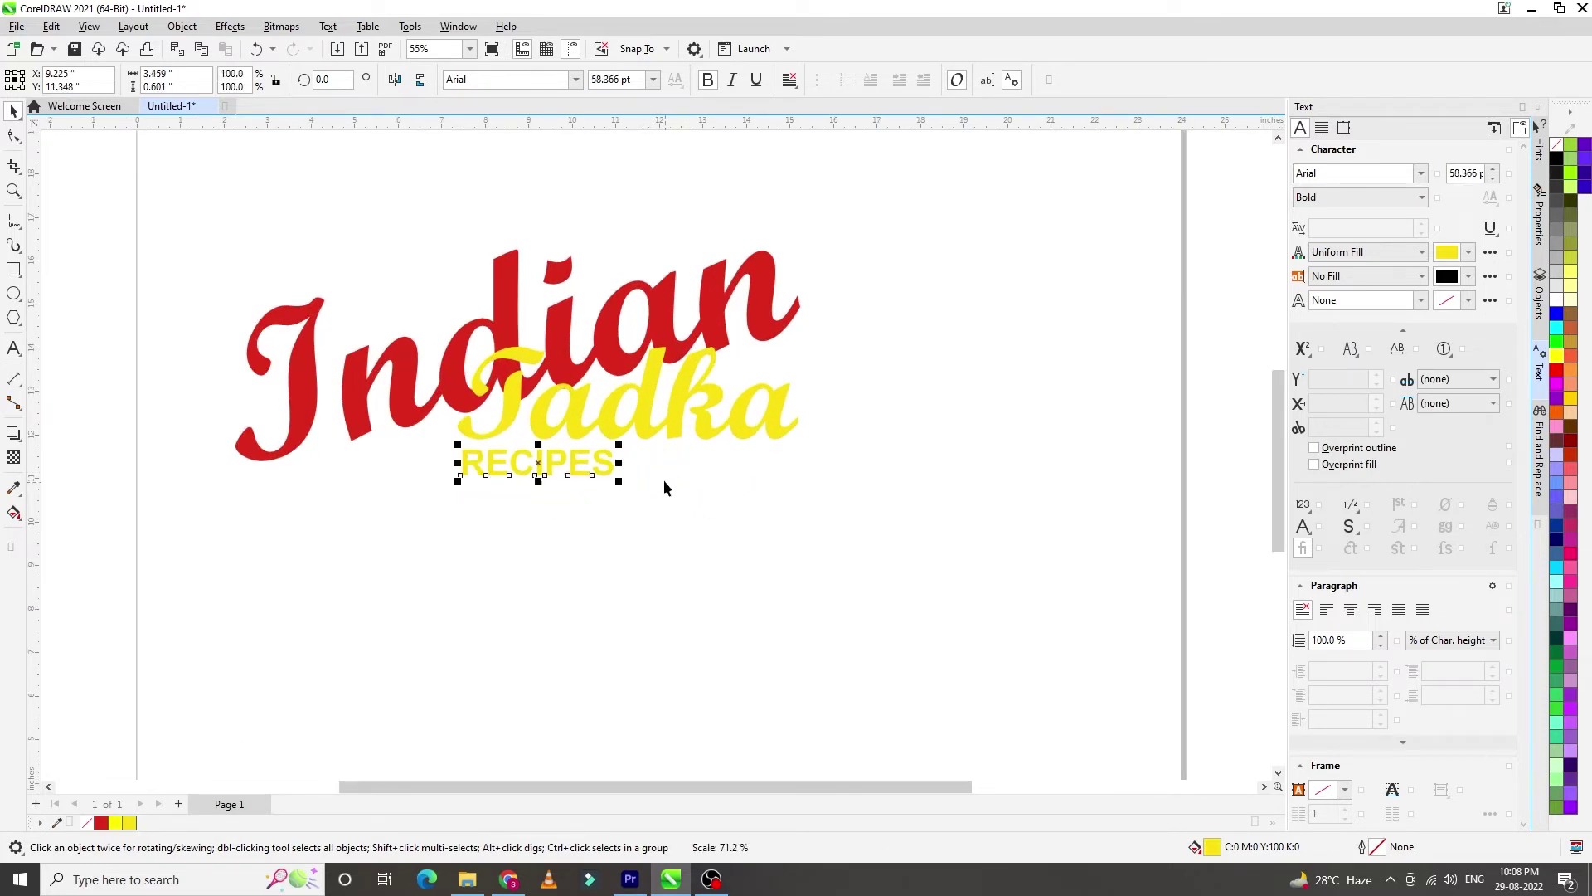
{"action": "scroll", "coordinate": [622, 481], "scroll_direction": "up", "scroll_amount": 2}
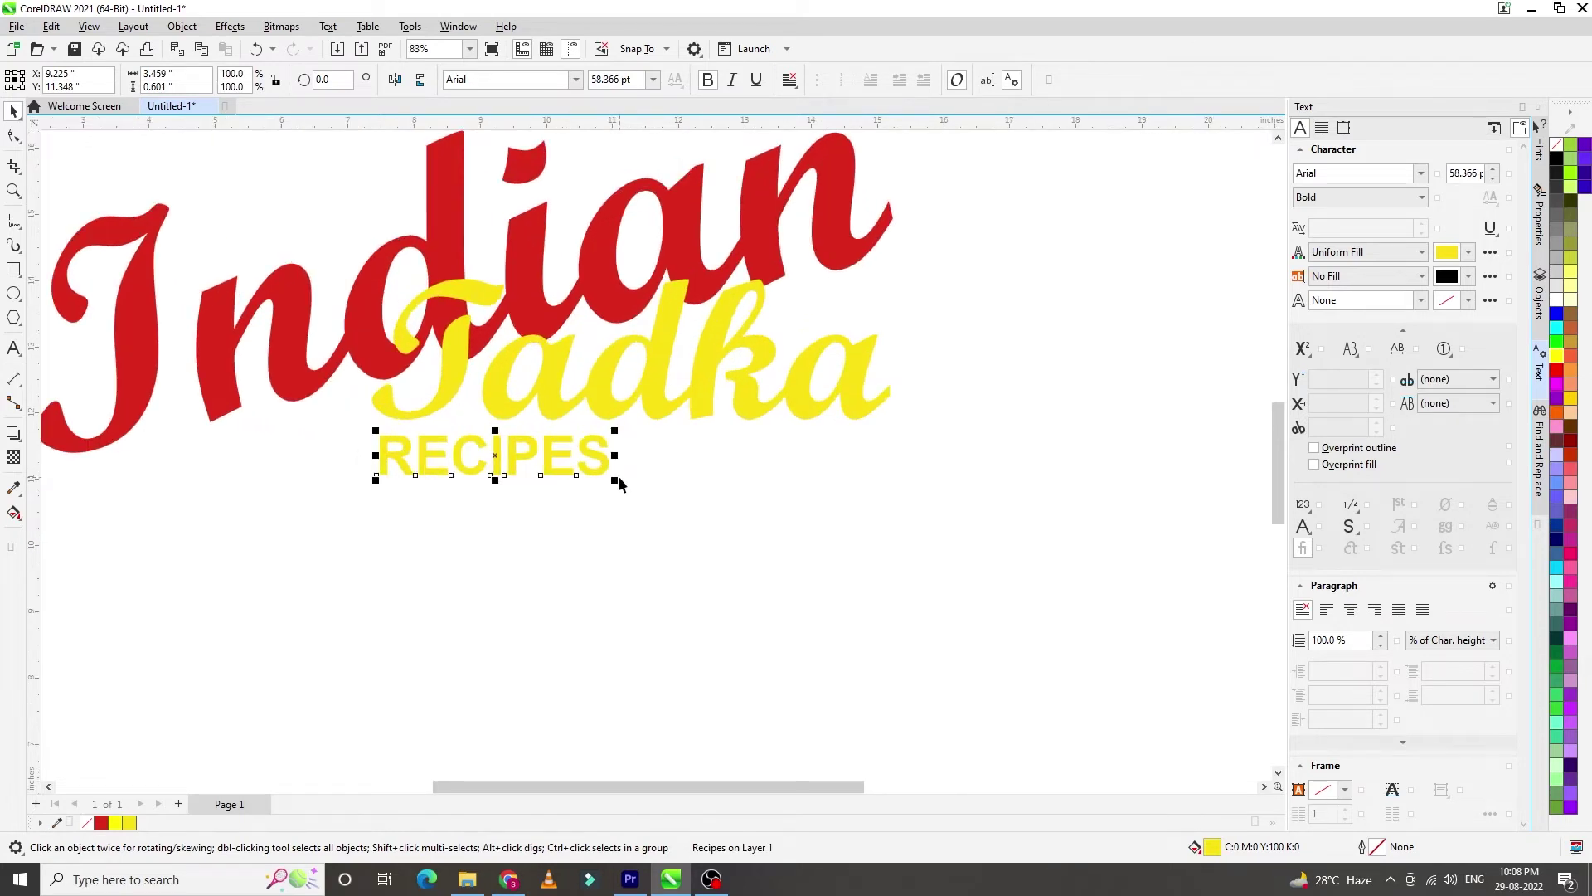
{"action": "left_click_drag", "start_coordinate": [620, 484], "coordinate": [659, 502]}
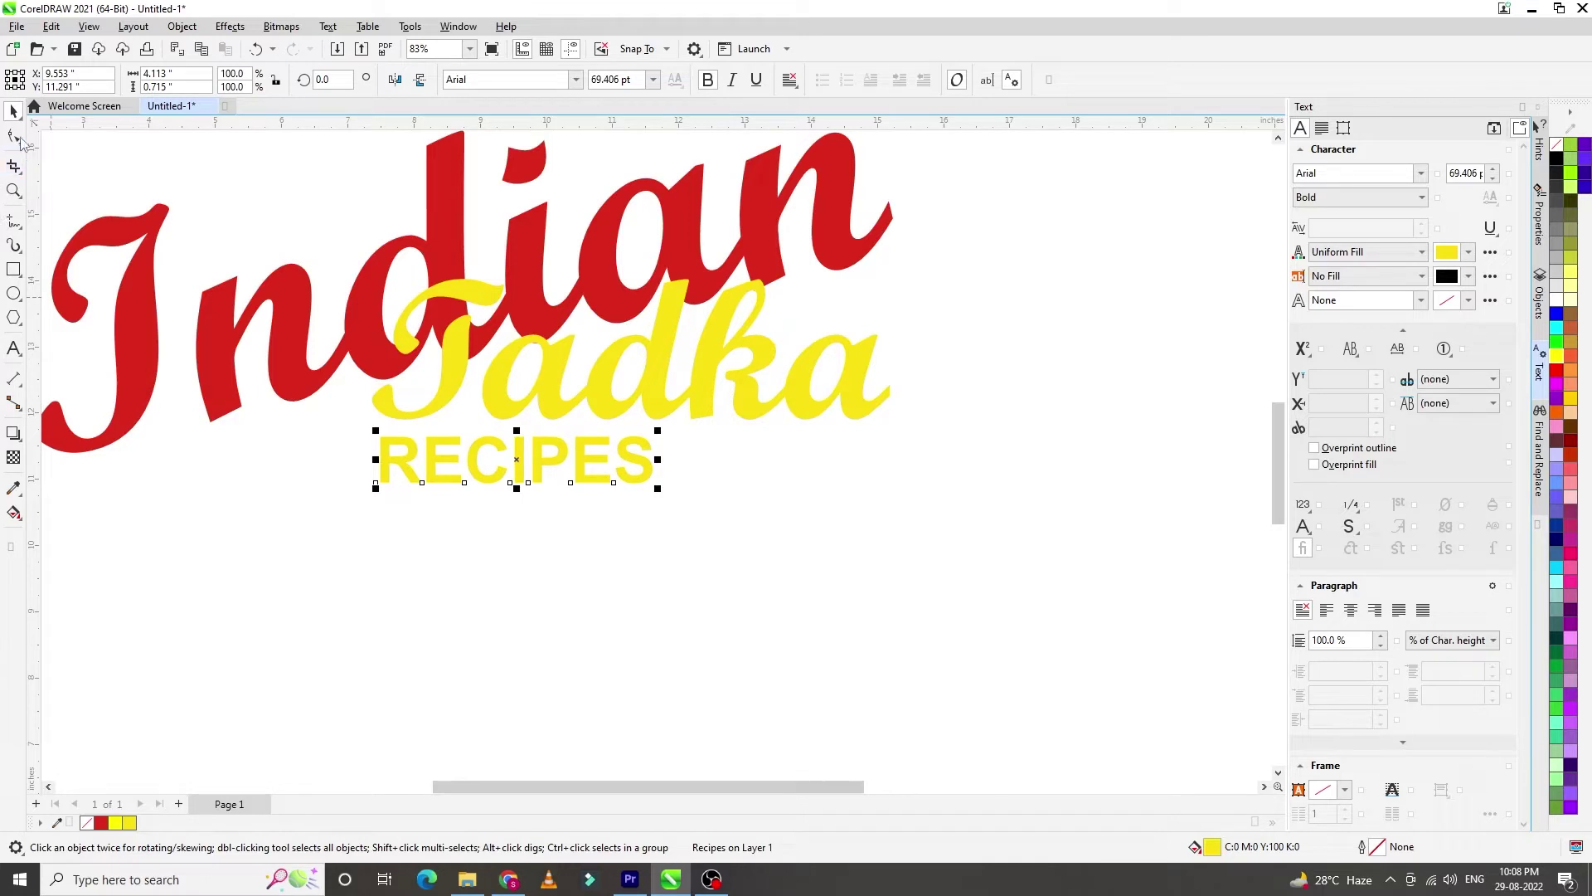
Widen the letter spacing of "RECIPES" with the Shape tool until the word spans the width of "Tadka"
{"action": "left_click", "coordinate": [17, 138]}
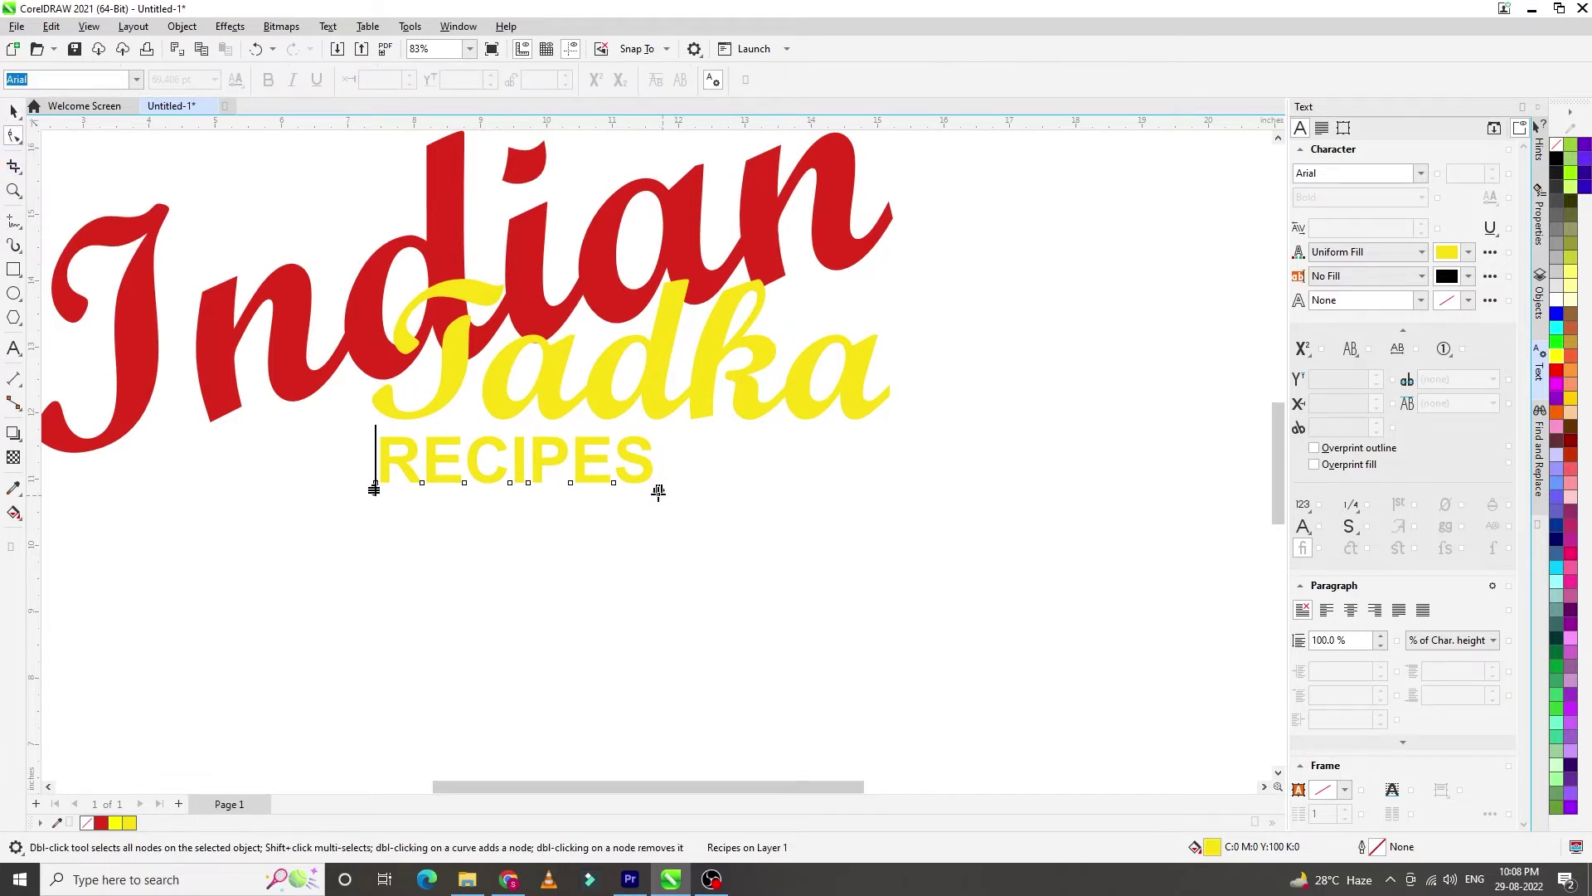
{"action": "left_click_drag", "start_coordinate": [658, 492], "coordinate": [884, 483]}
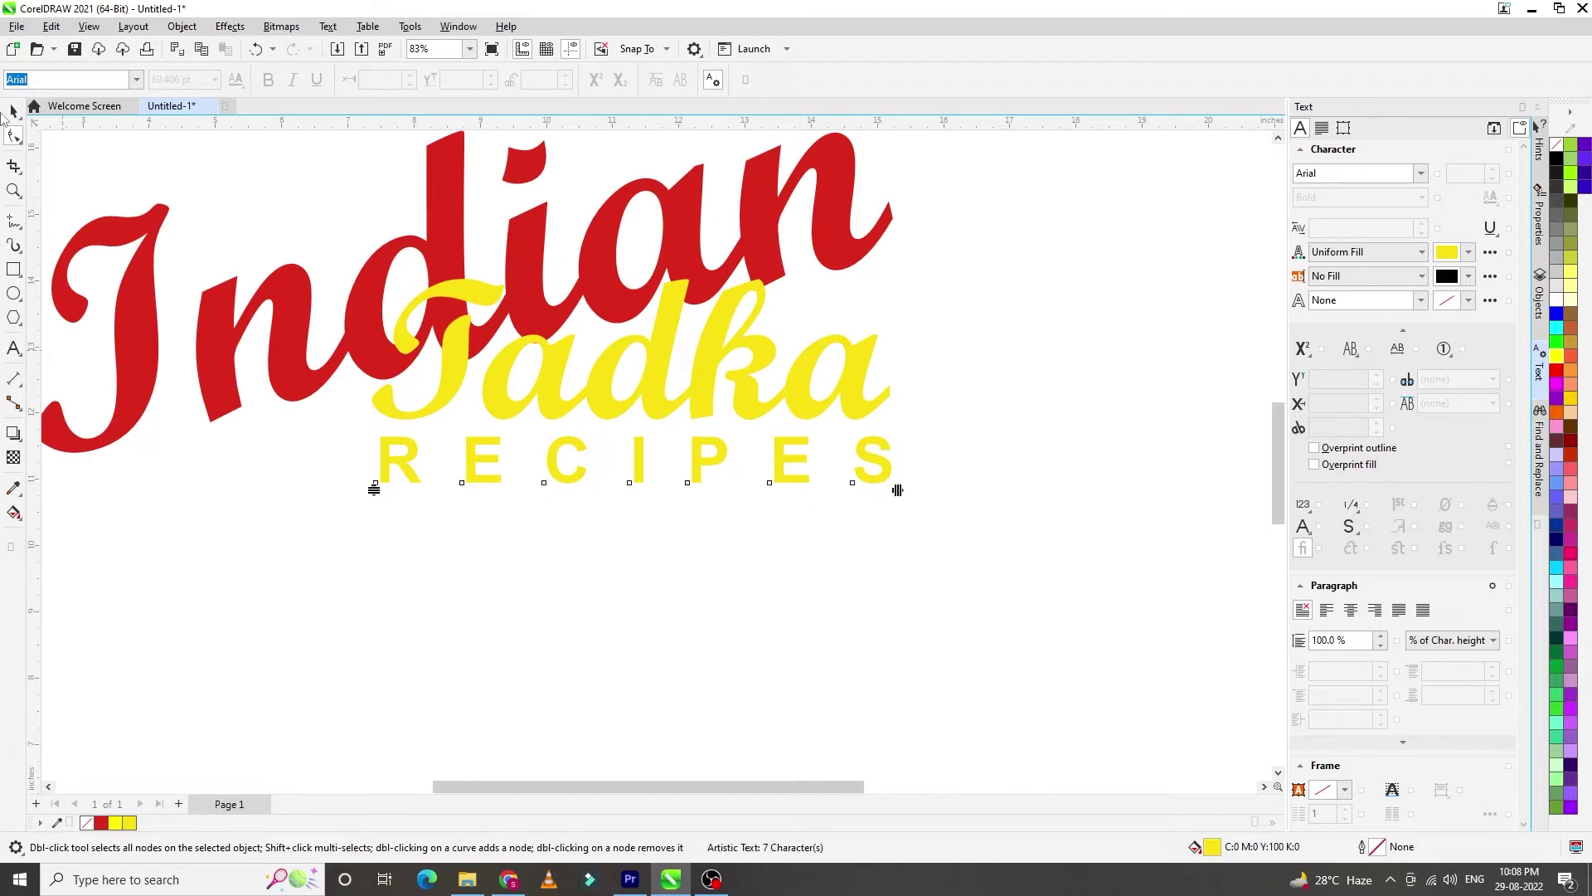
{"action": "left_click", "coordinate": [12, 110]}
Change the font of "Tadka" to Segoe UI Bold
{"action": "left_click", "coordinate": [563, 407]}
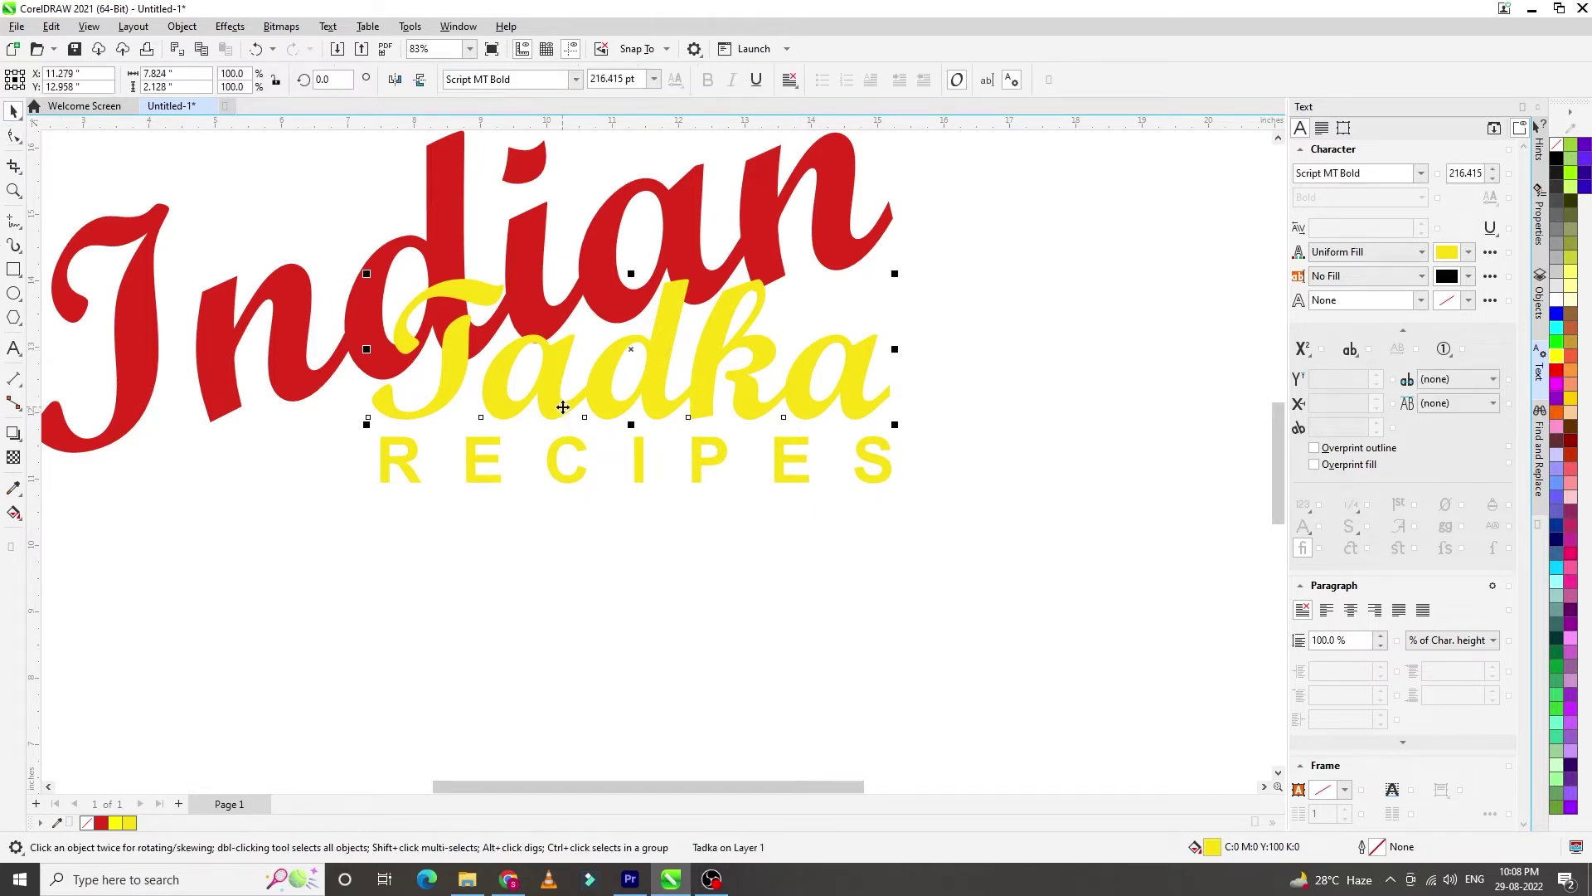
{"action": "left_click", "coordinate": [1405, 174]}
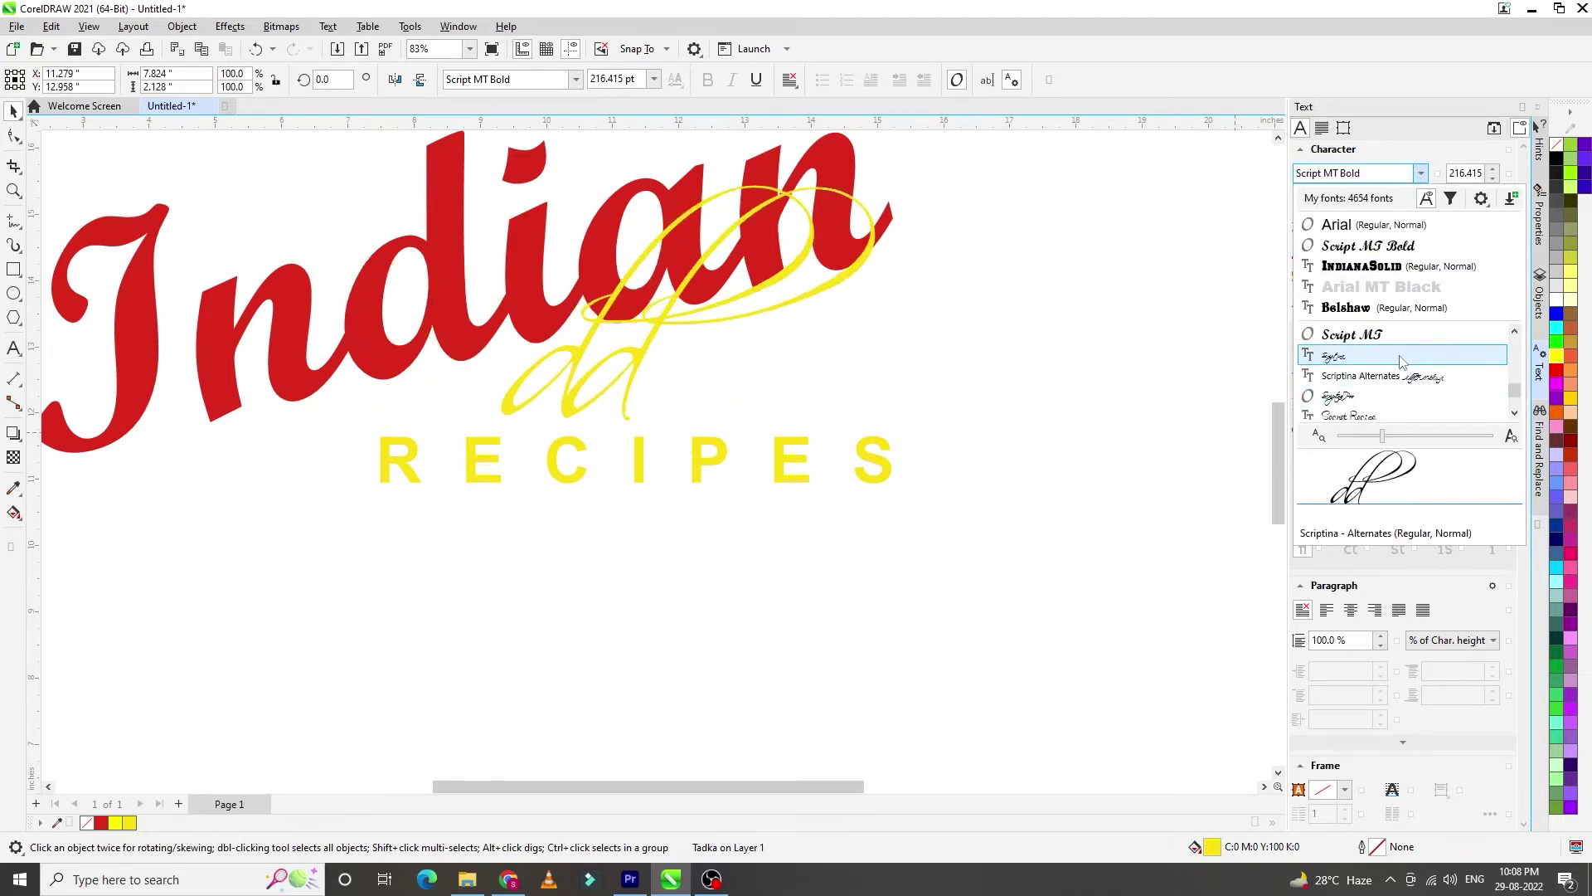
{"action": "scroll", "coordinate": [1400, 361], "scroll_direction": "down", "scroll_amount": 3}
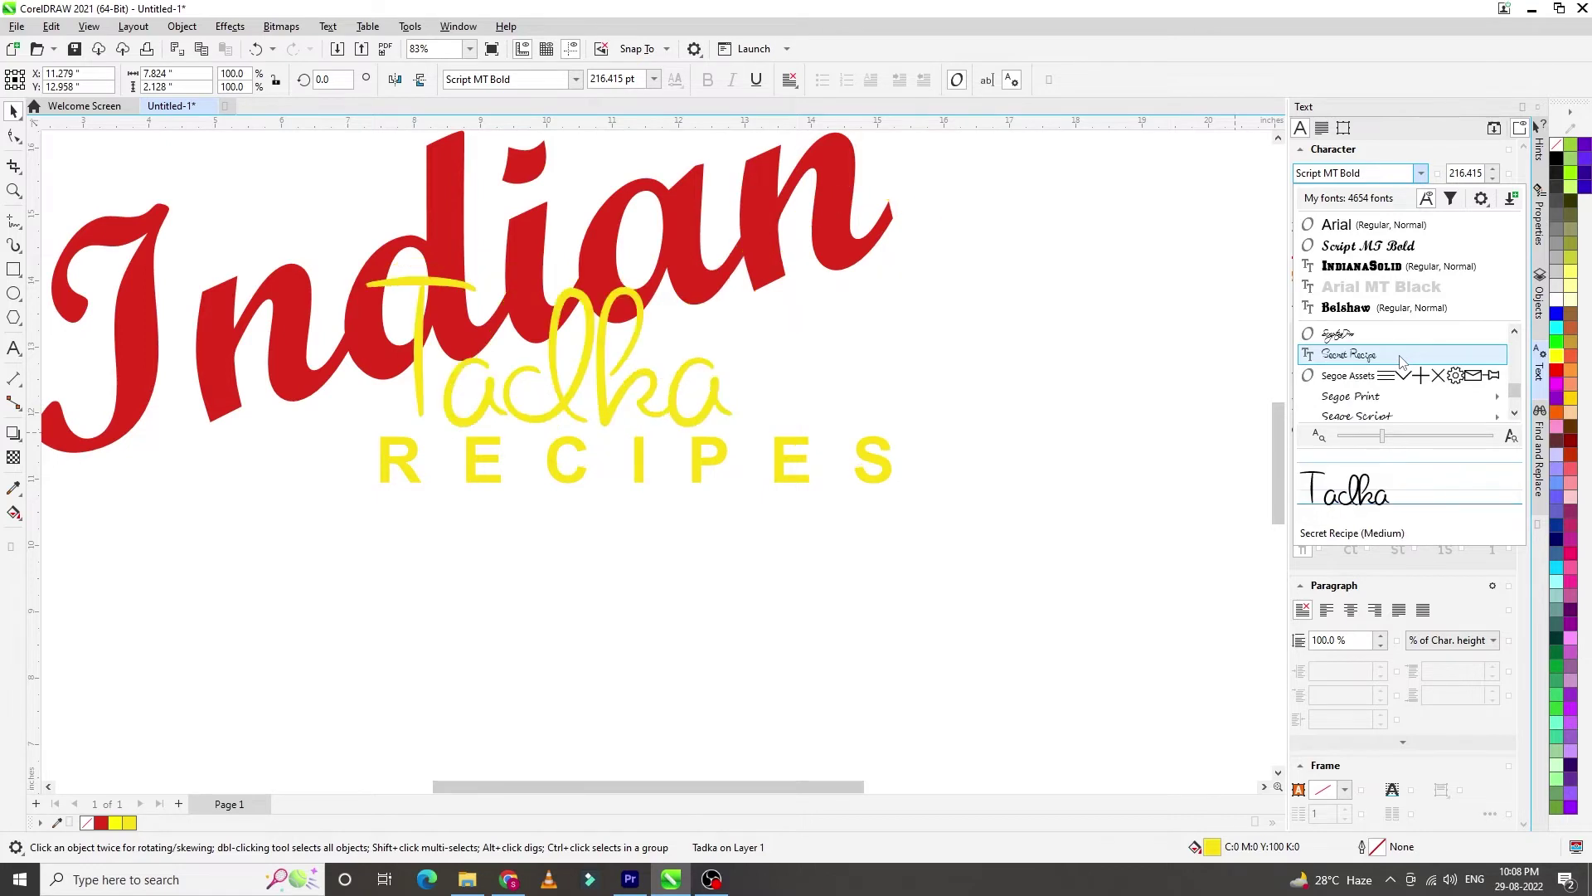
{"action": "mouse_move", "coordinate": [1396, 379]}
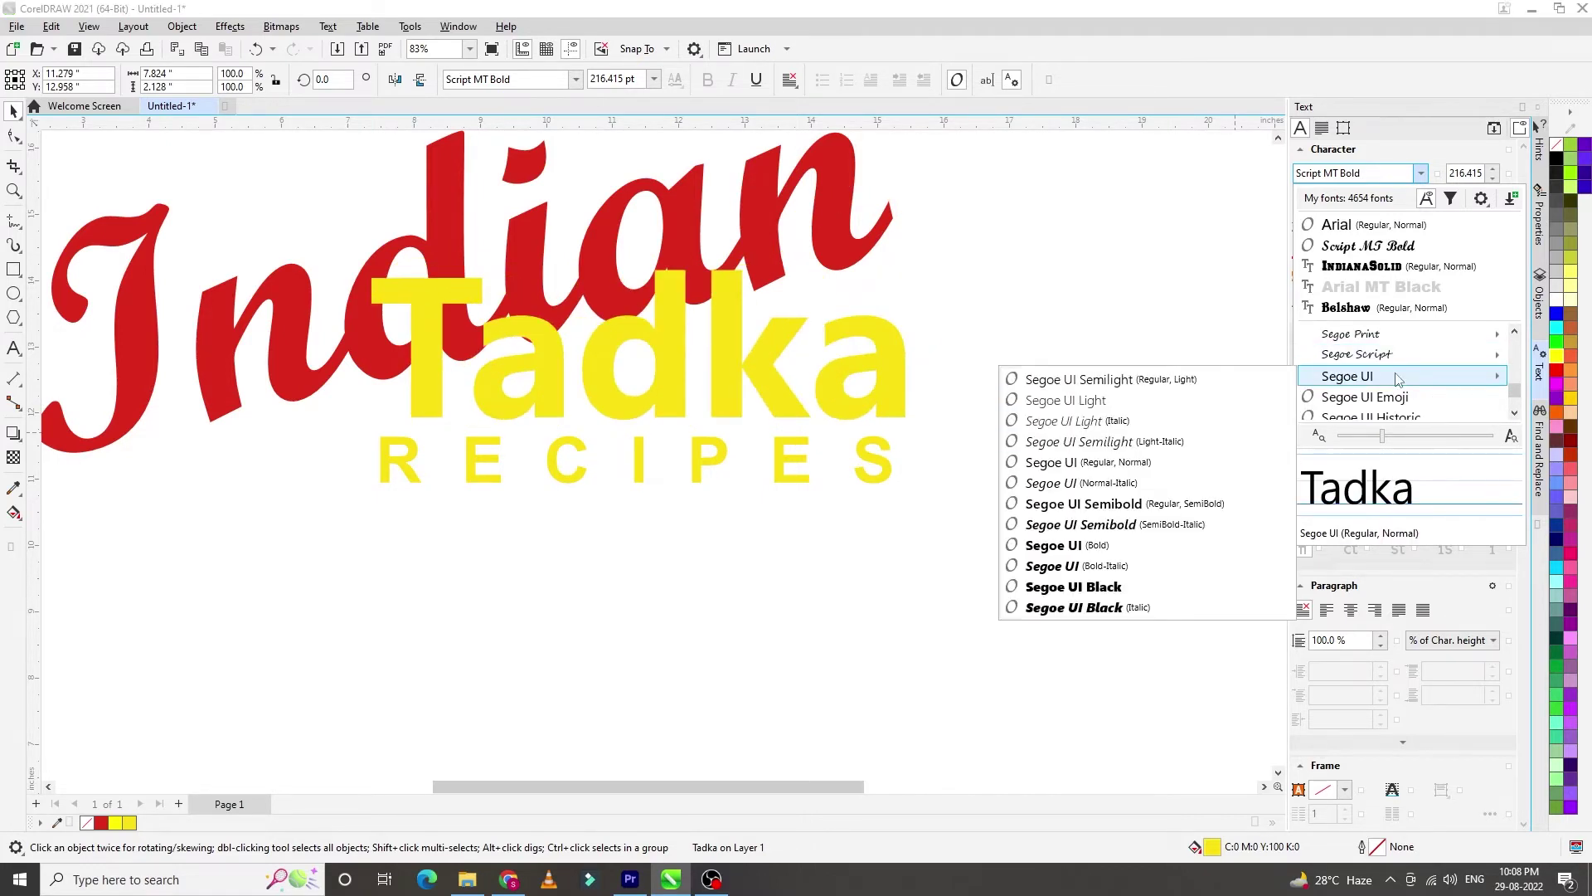
{"action": "left_click", "coordinate": [1053, 544]}
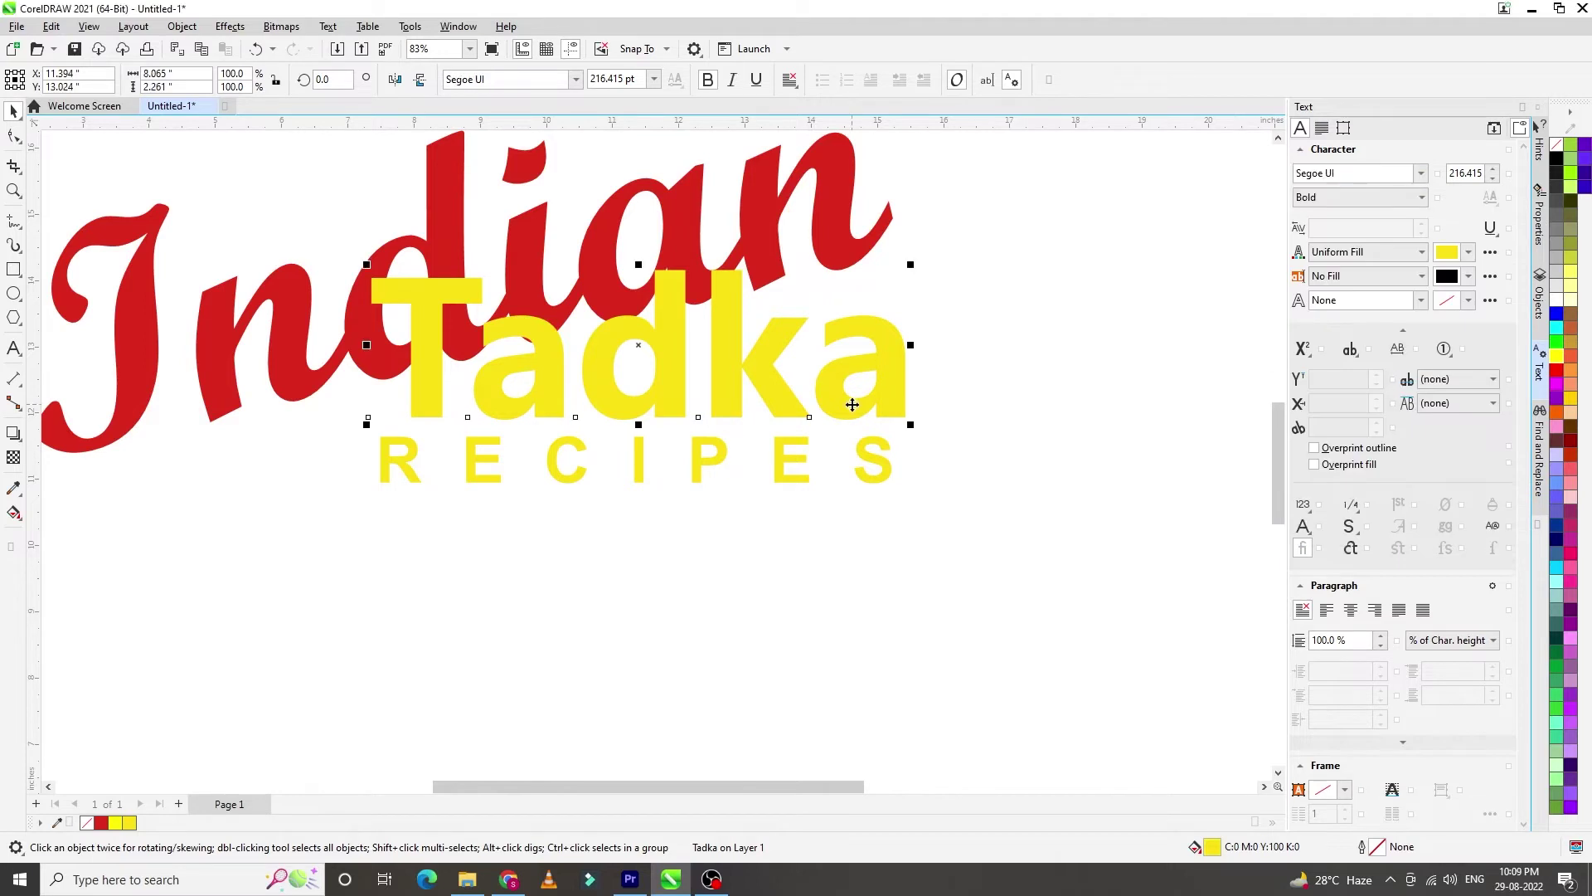
Move "Tadka" about 1.1 inches left and 0.25 inches down, and shift "RECIPES" left and slightly down beneath it
{"action": "scroll", "coordinate": [852, 403], "scroll_direction": "down", "scroll_amount": 2}
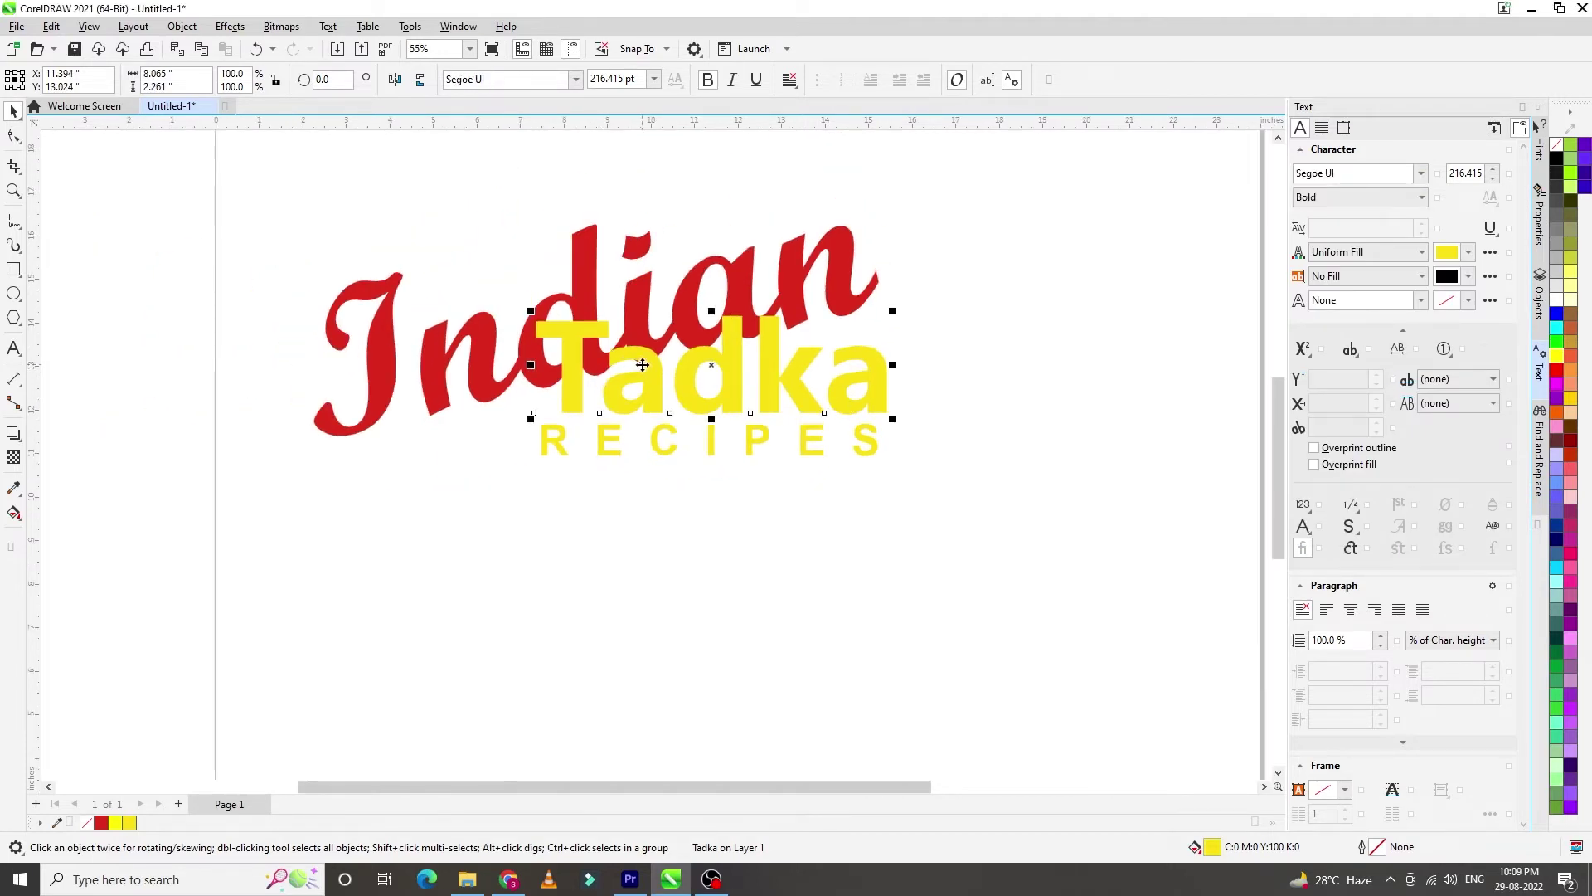
{"action": "left_click_drag", "start_coordinate": [639, 365], "coordinate": [596, 386]}
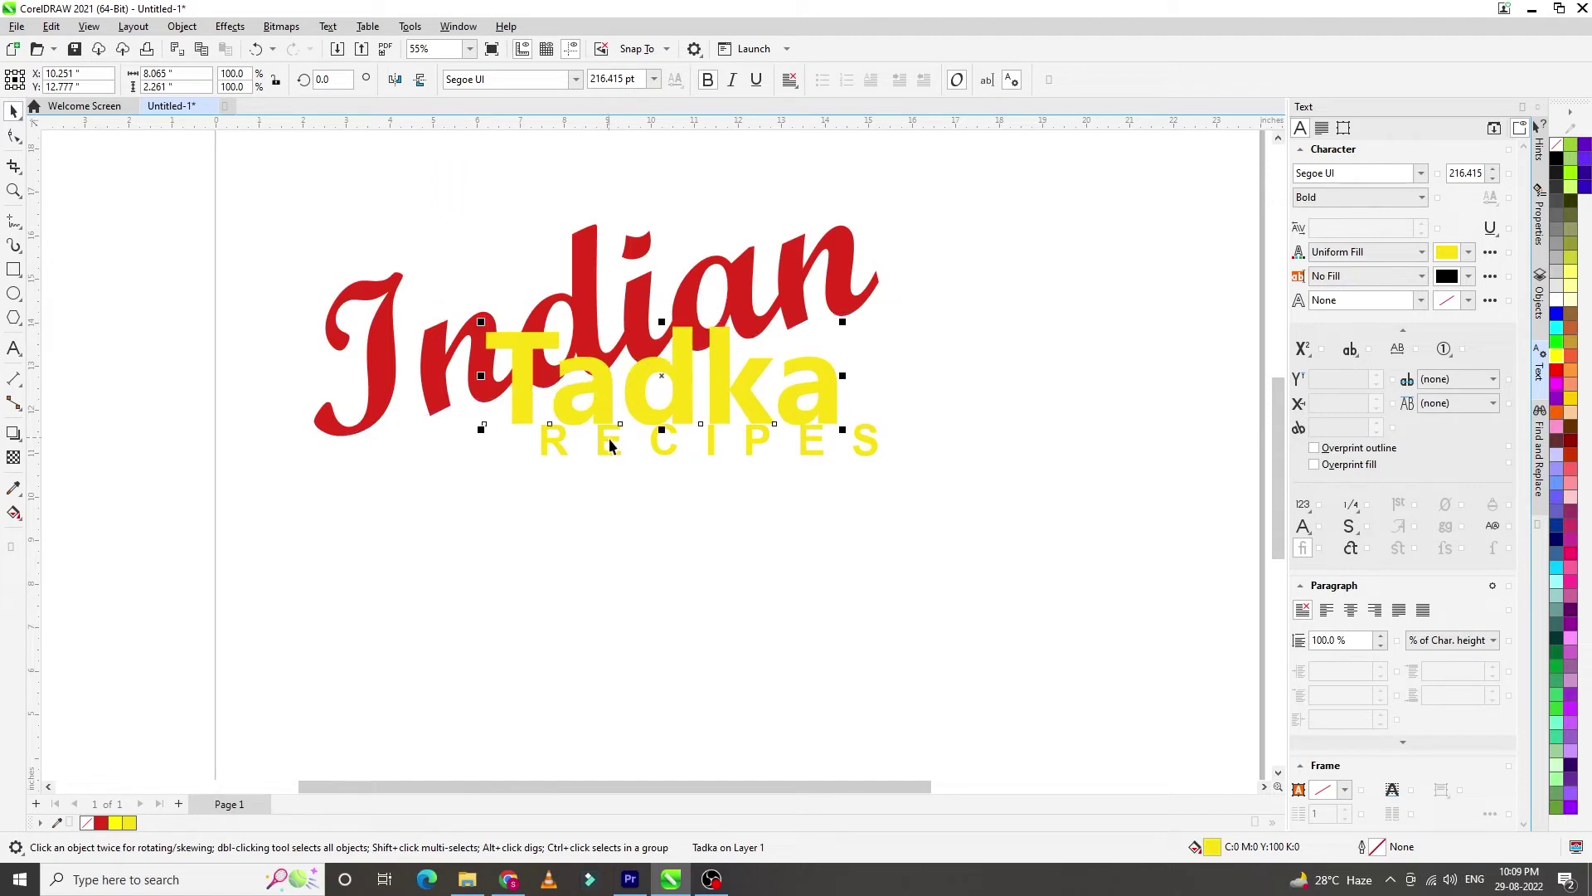
{"action": "left_click_drag", "start_coordinate": [655, 451], "coordinate": [621, 449]}
{"action": "key", "text": "Down"}
{"action": "key", "text": "Down"}
{"action": "key", "text": "Down"}
{"action": "key", "text": "Down"}
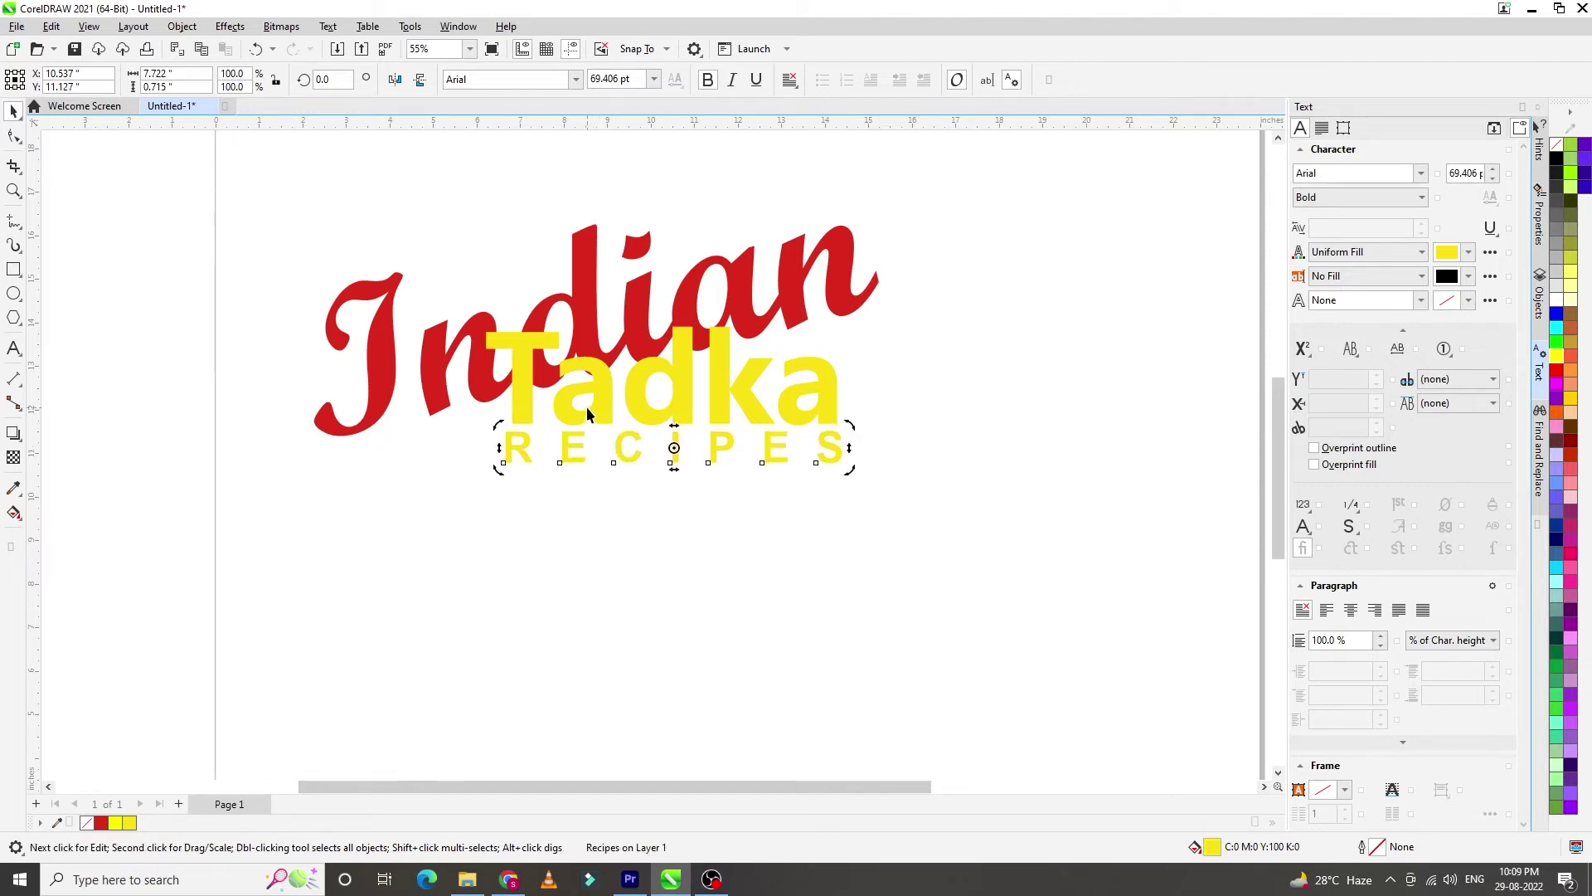
Center "RECIPES" horizontally under "Tadka" and nudge it 0.2 inches to the right
{"action": "left_click", "coordinate": [599, 410], "text": "shift"}
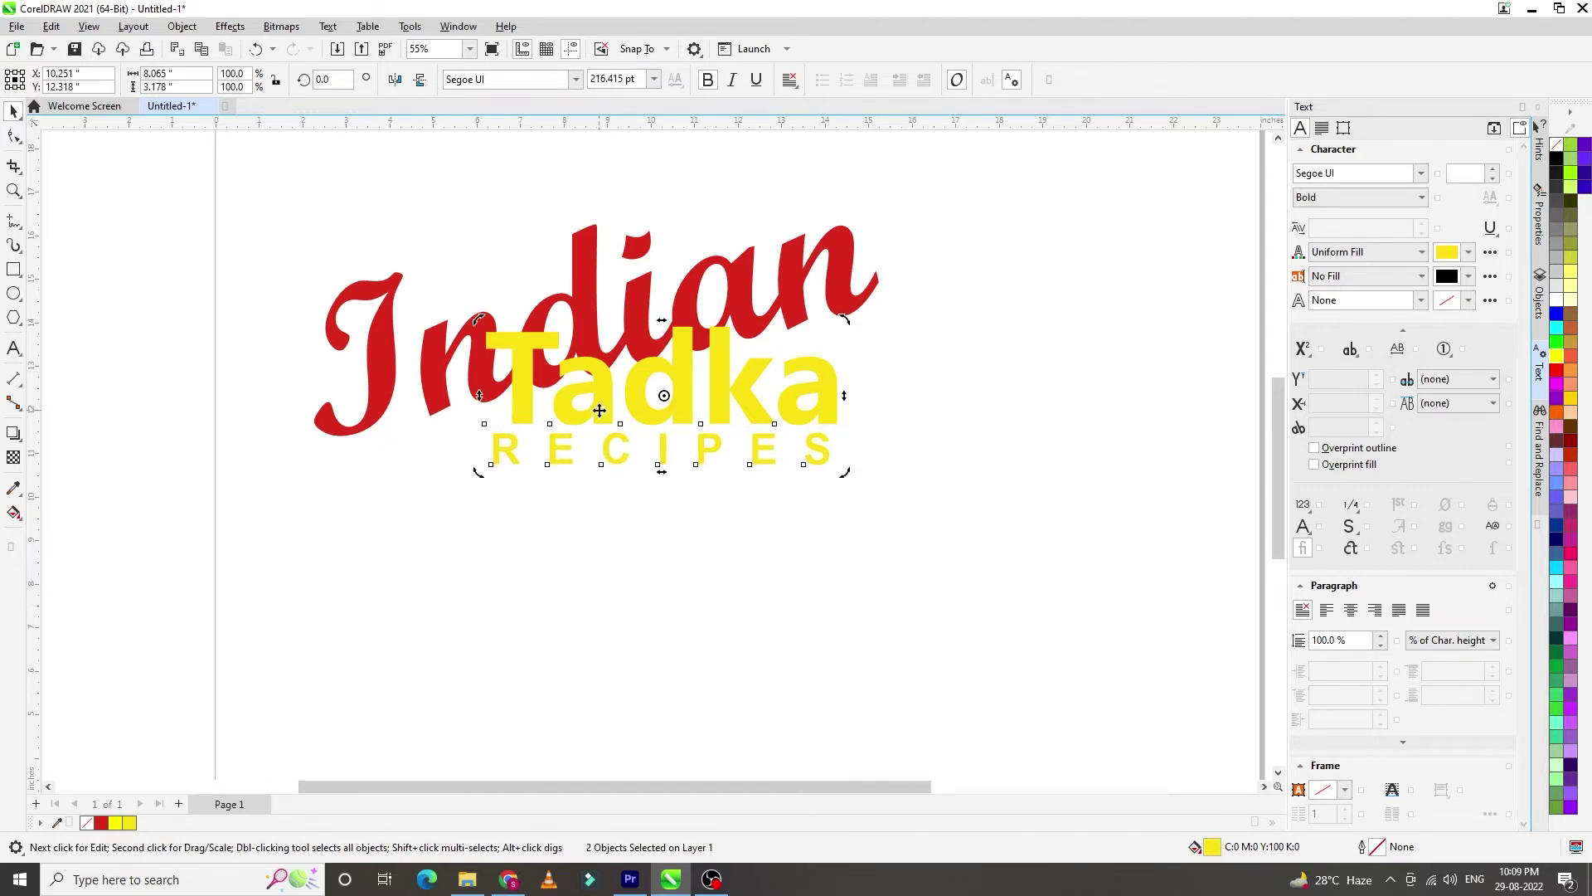
{"action": "left_click", "coordinate": [702, 591]}
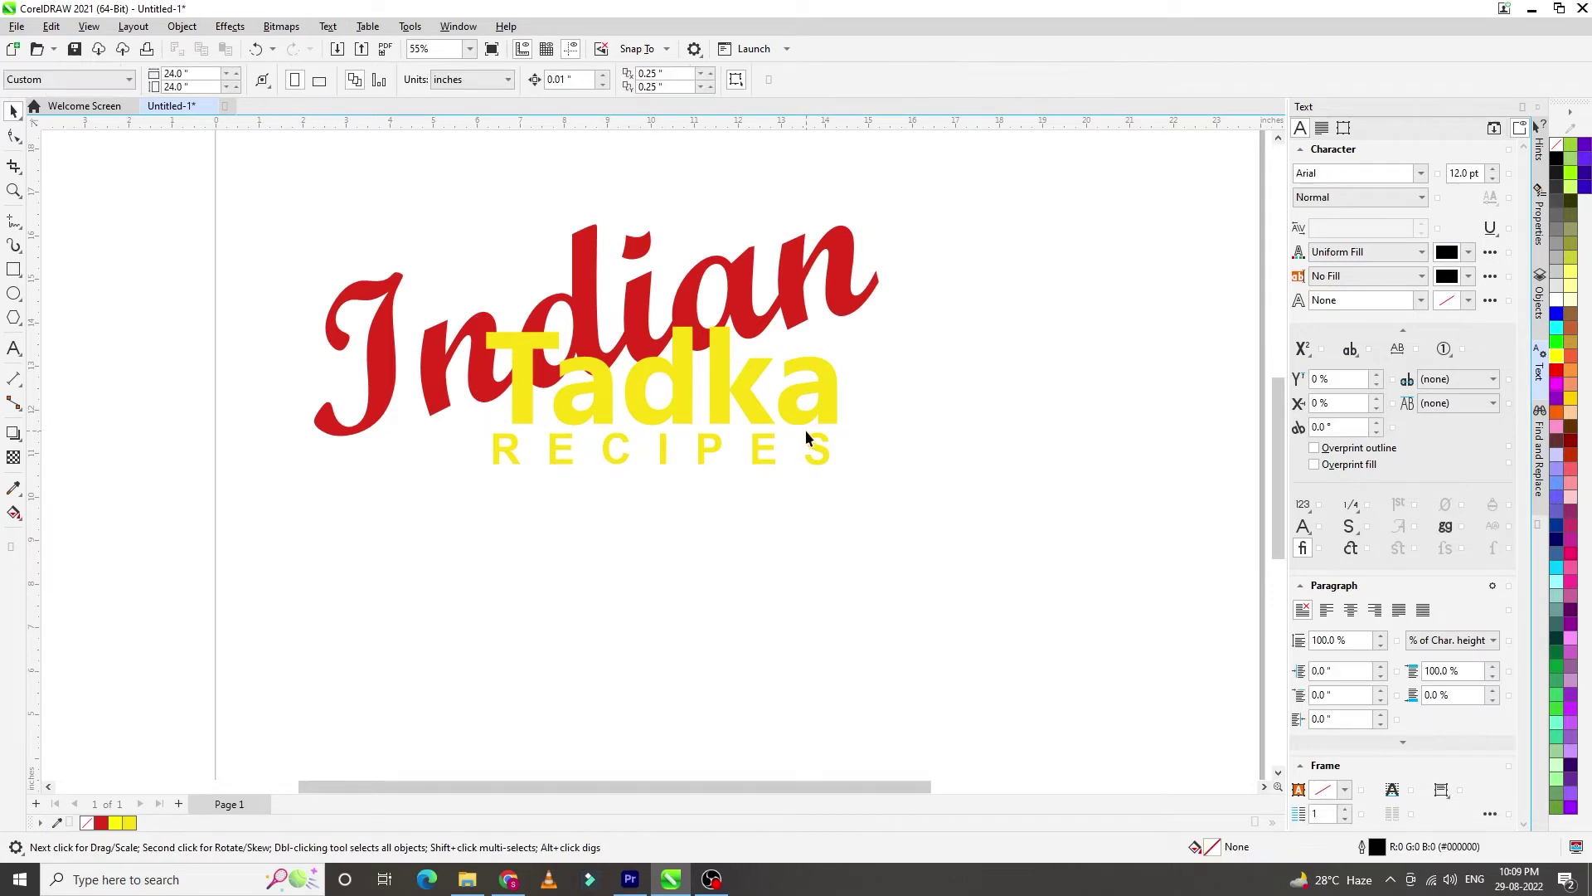
{"action": "left_click", "coordinate": [811, 448]}
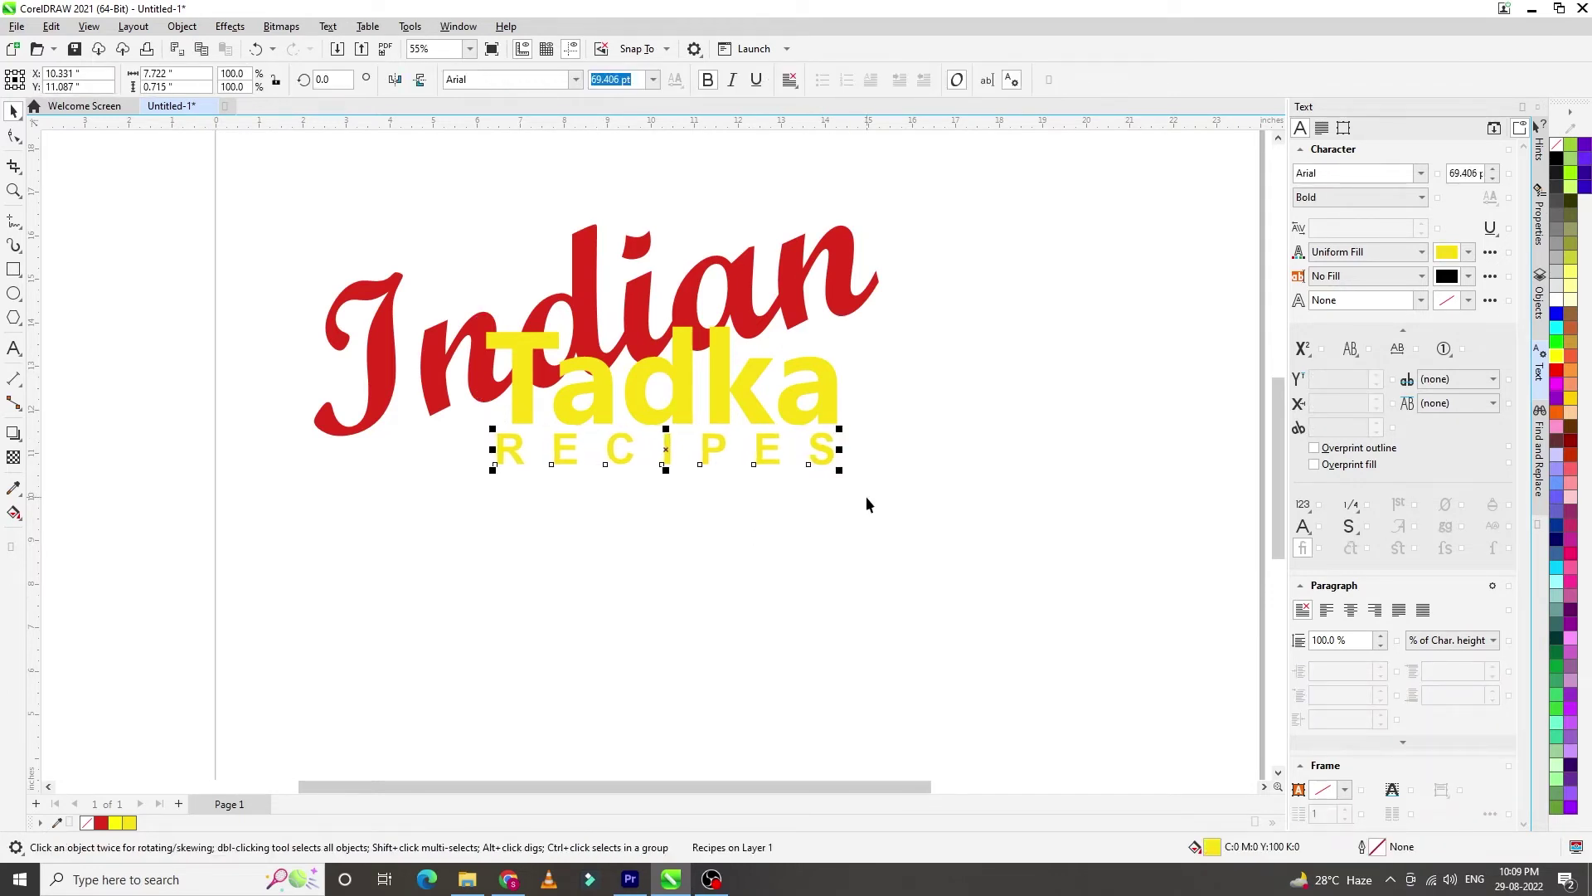
{"action": "left_click", "coordinate": [866, 497]}
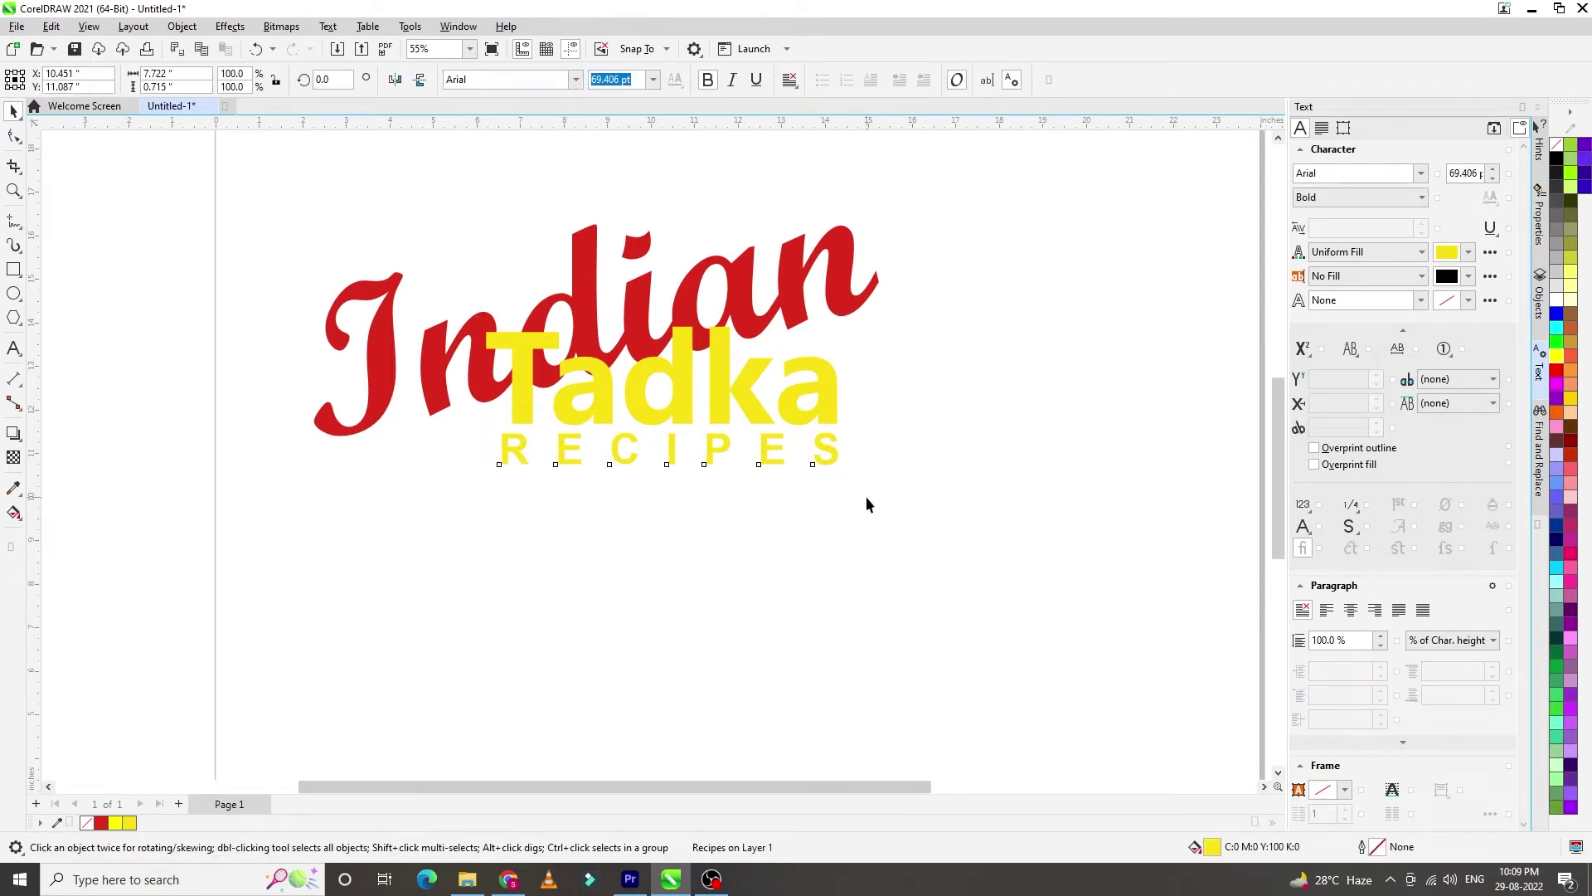
Nudge "RECIPES" down 0.02 inches, fill it with black and deselect it
{"action": "left_click", "coordinate": [830, 463]}
{"action": "left_click", "coordinate": [1556, 159]}
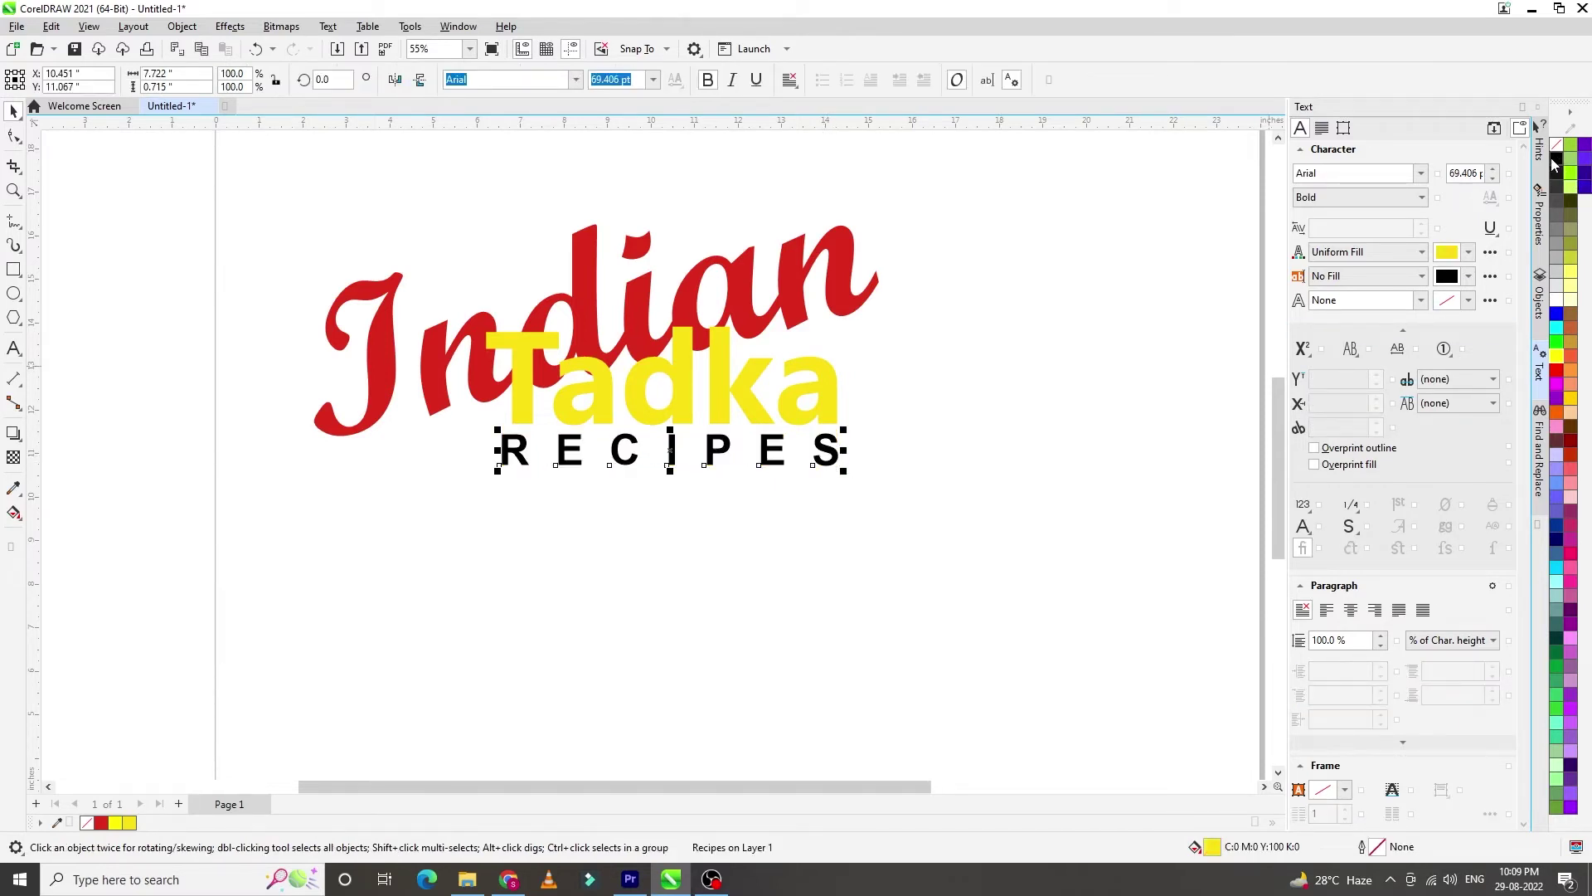
{"action": "left_click", "coordinate": [983, 416]}
{"action": "scroll", "coordinate": [770, 473], "scroll_direction": "down", "scroll_amount": 2}
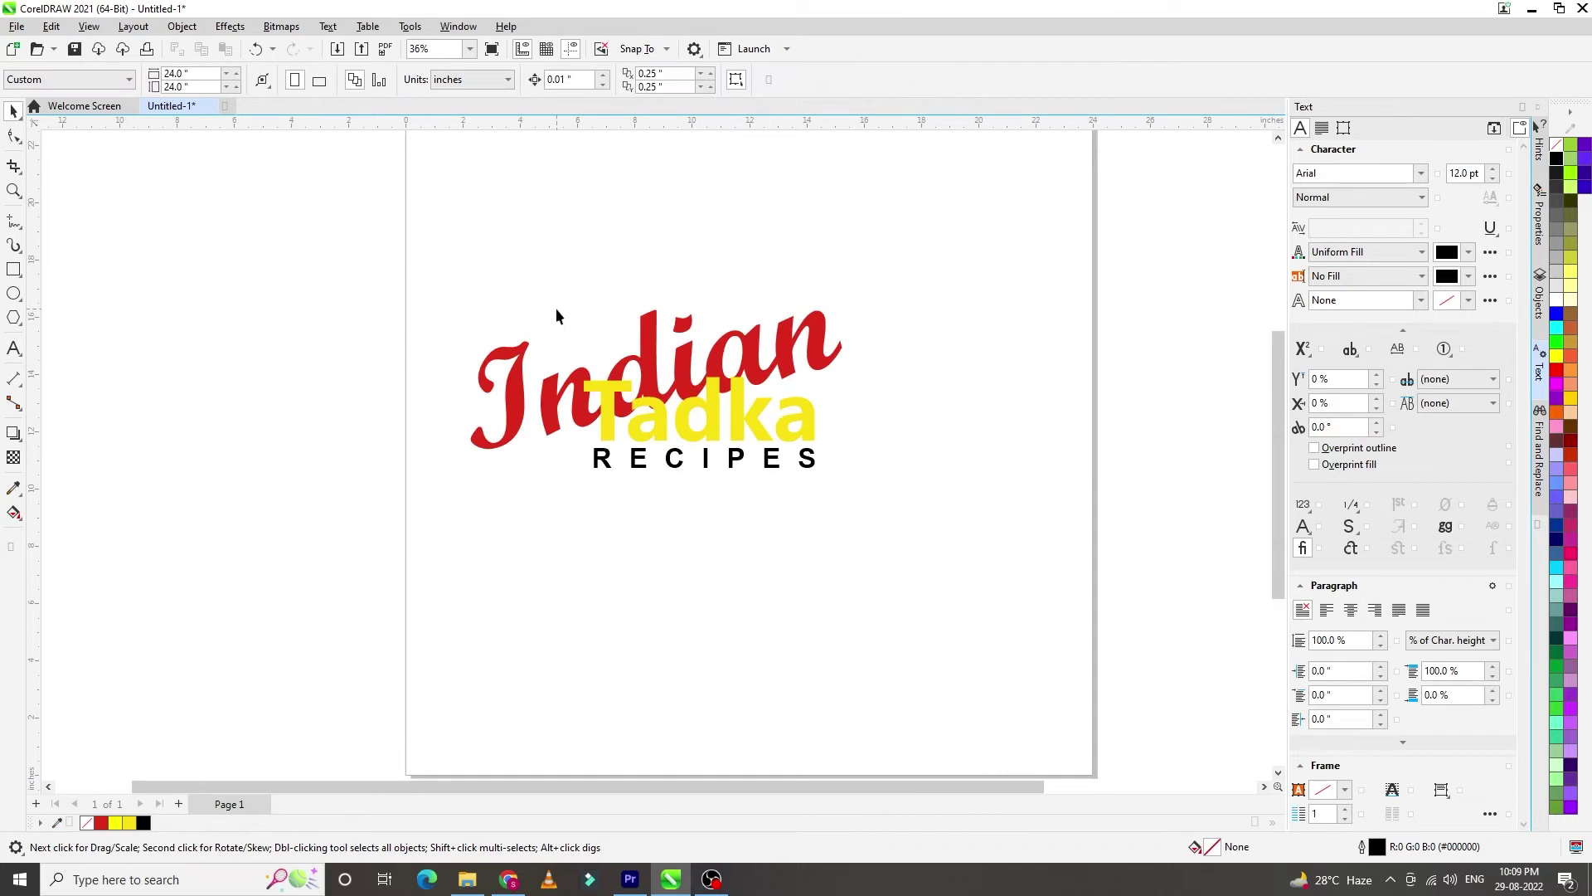
{"action": "scroll", "coordinate": [556, 307], "scroll_direction": "up", "scroll_amount": 1}
{"action": "scroll", "coordinate": [573, 310], "scroll_direction": "down", "scroll_amount": 1}
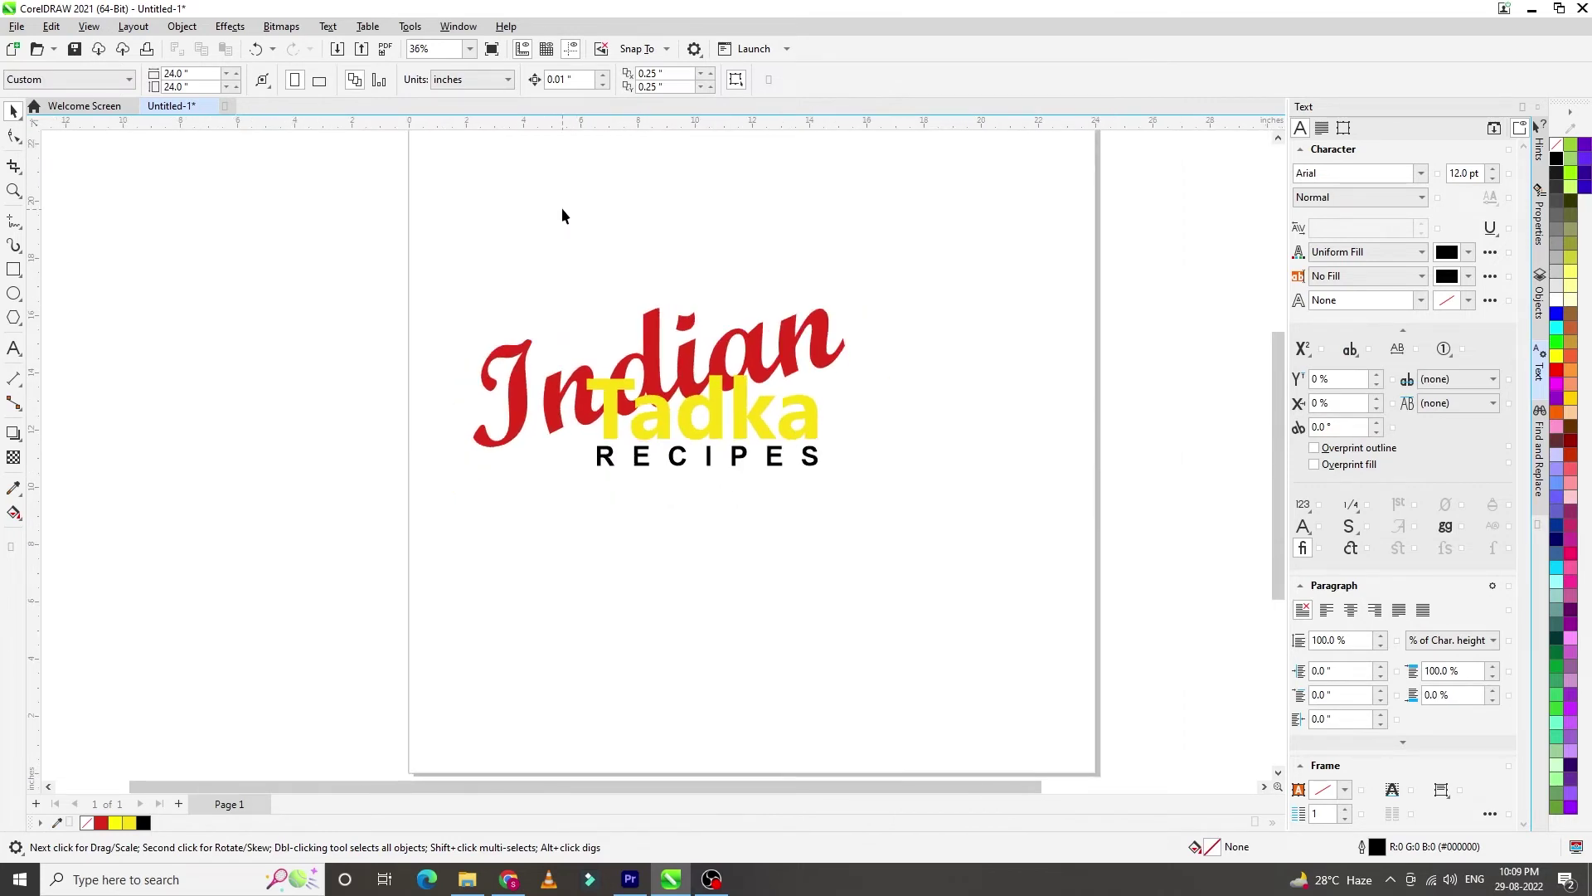
{"action": "scroll", "coordinate": [561, 207], "scroll_direction": "up", "scroll_amount": 2}
{"action": "scroll", "coordinate": [662, 507], "scroll_direction": "down", "scroll_amount": 2}
{"action": "scroll", "coordinate": [662, 508], "scroll_direction": "up", "scroll_amount": 1}
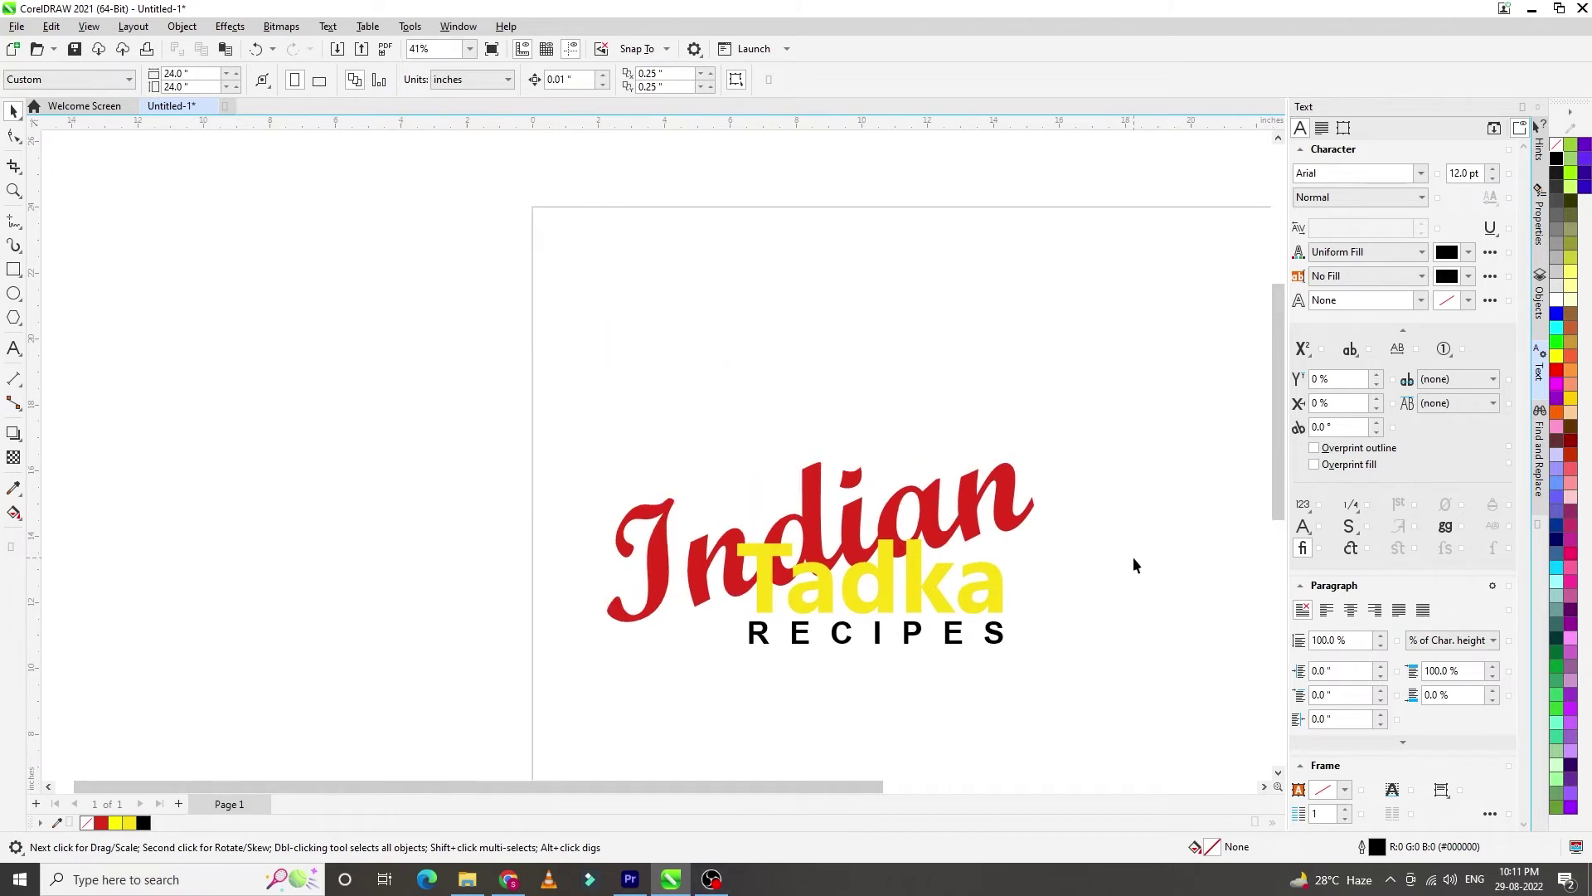
Paste the chef-hat graphic beside the page and fill its two orange parts with the red used for "Indian"
{"action": "key", "text": "ctrl+v"}
{"action": "left_click", "coordinate": [362, 432]}
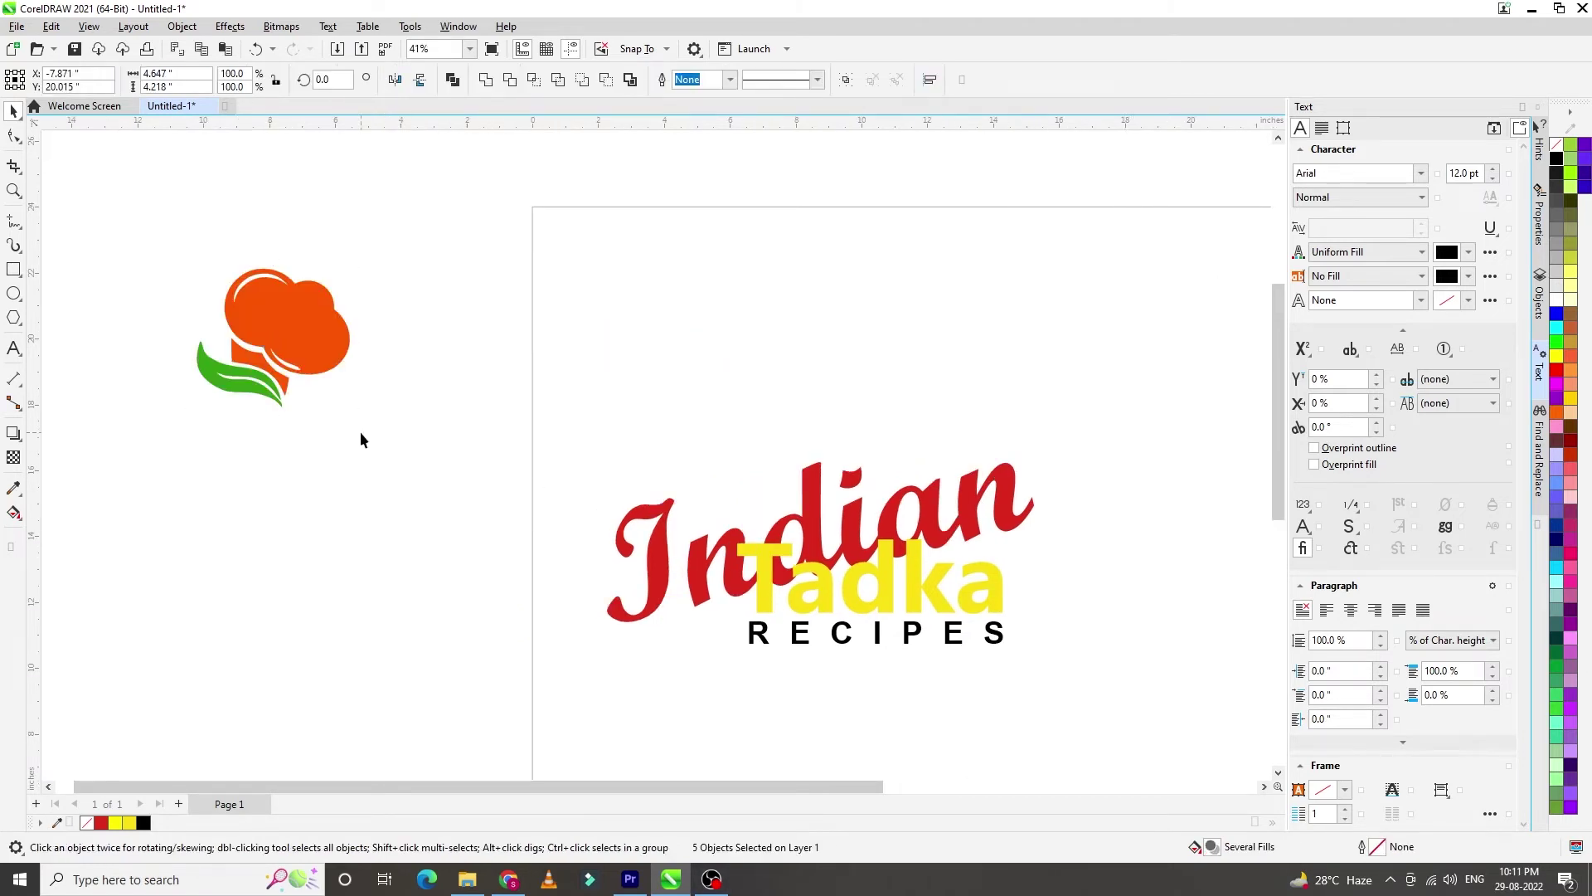
{"action": "left_click", "coordinate": [331, 355]}
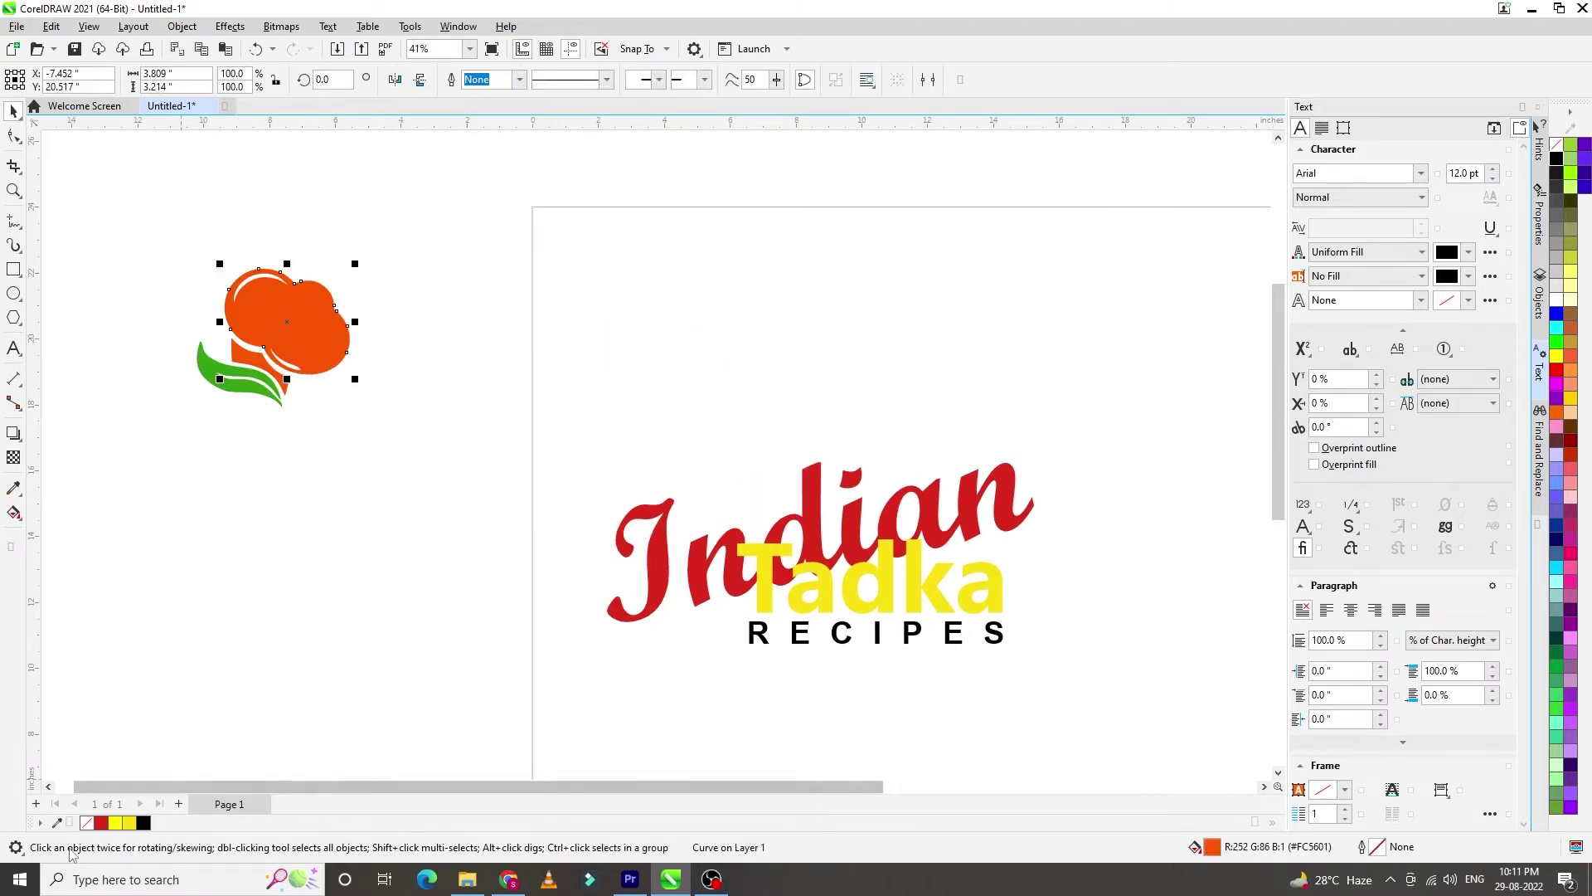
{"action": "left_click", "coordinate": [101, 822]}
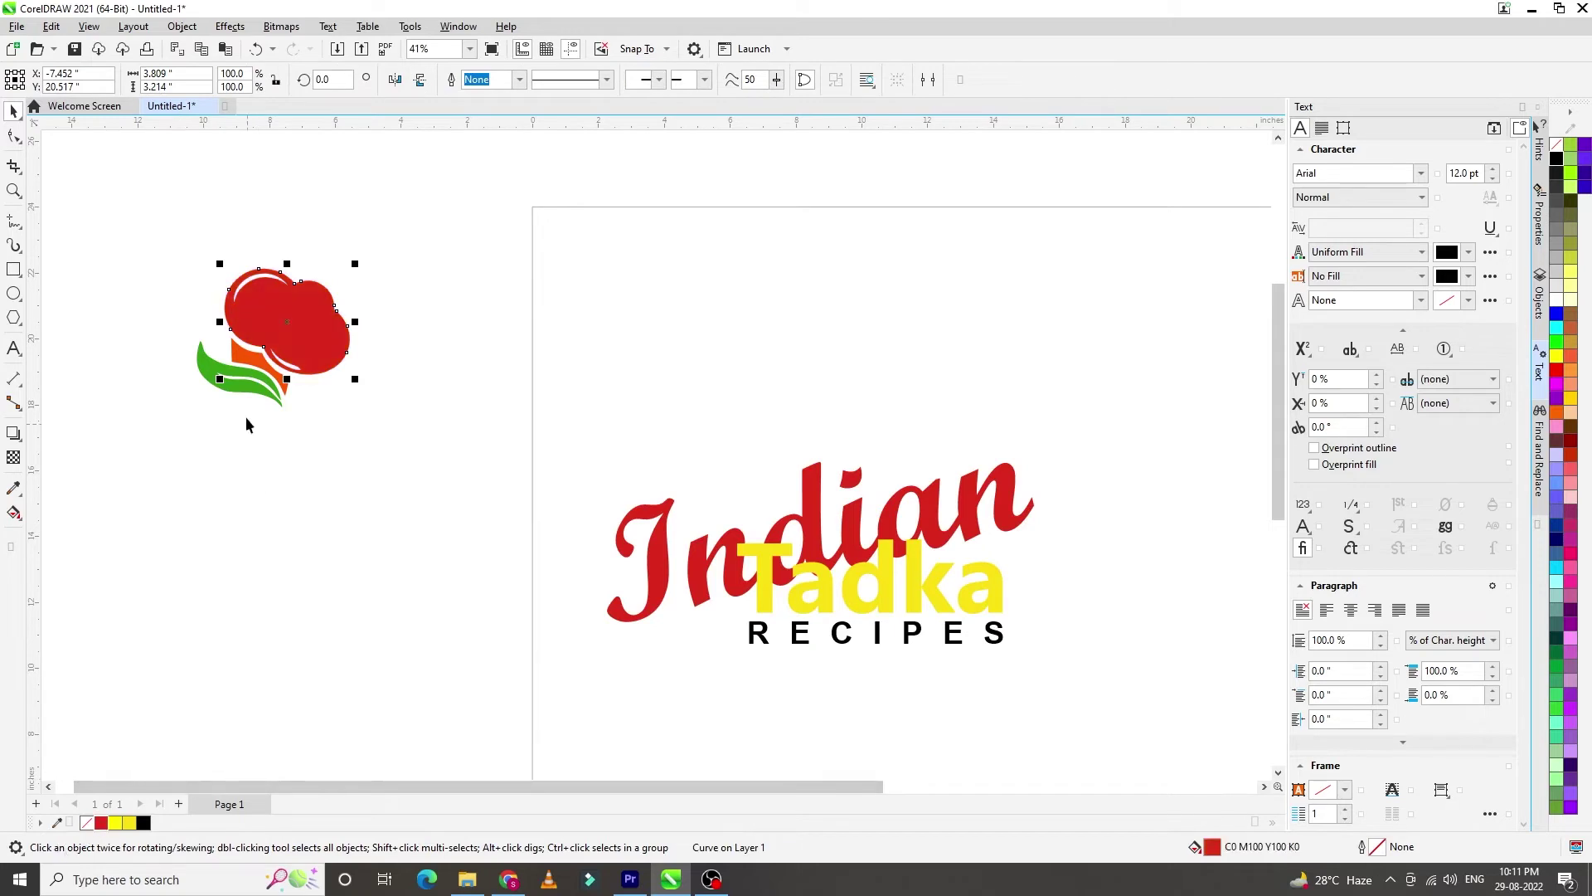
{"action": "left_click", "coordinate": [259, 365]}
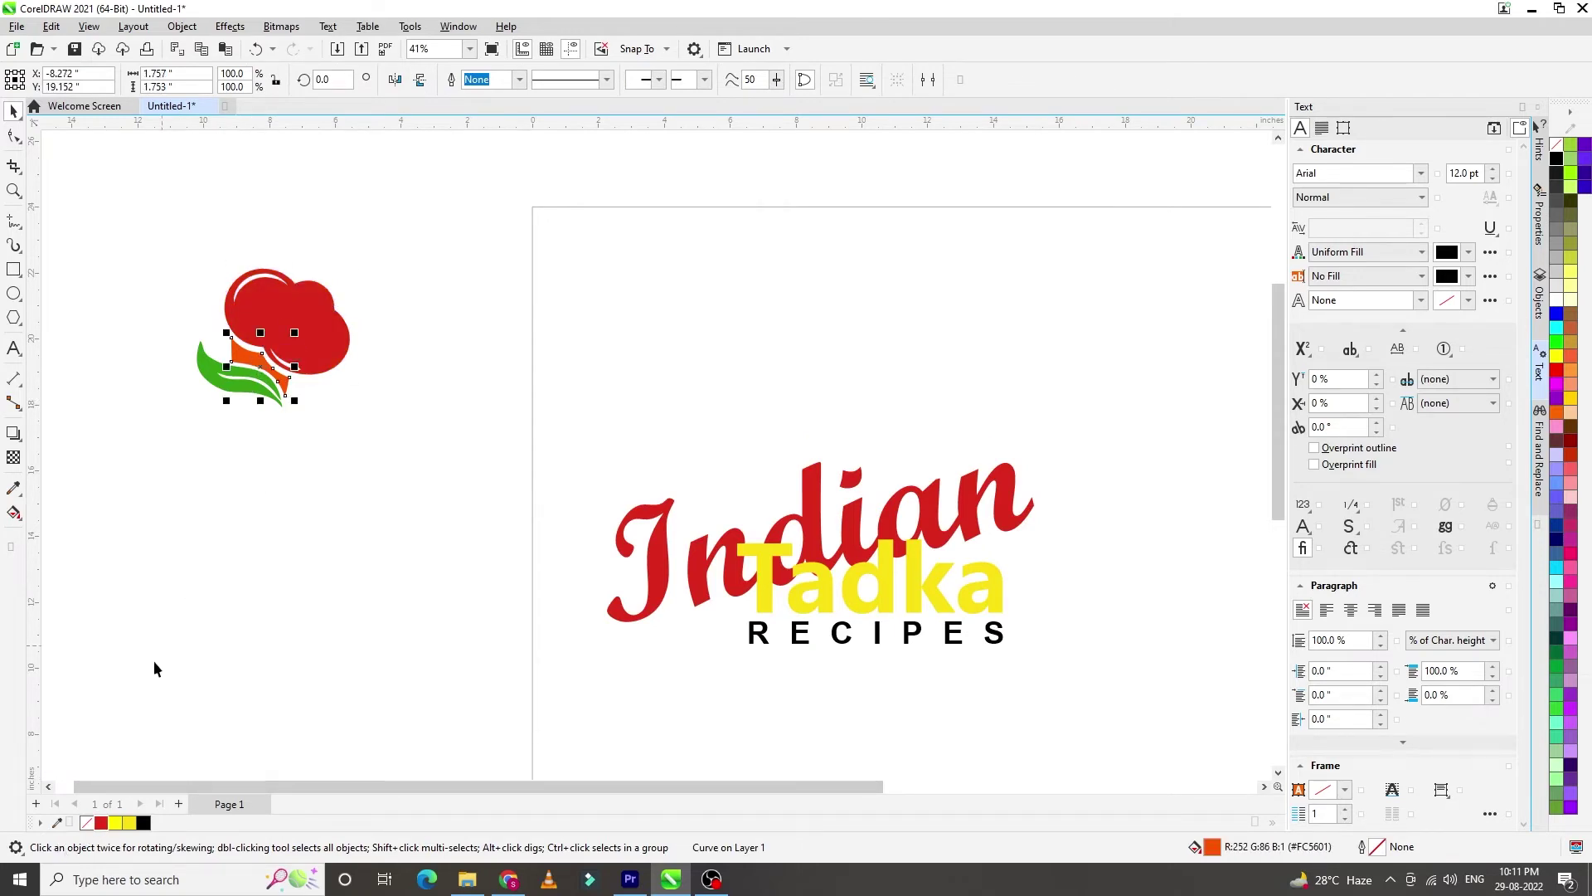
{"action": "left_click", "coordinate": [101, 822]}
{"action": "left_click", "coordinate": [217, 605]}
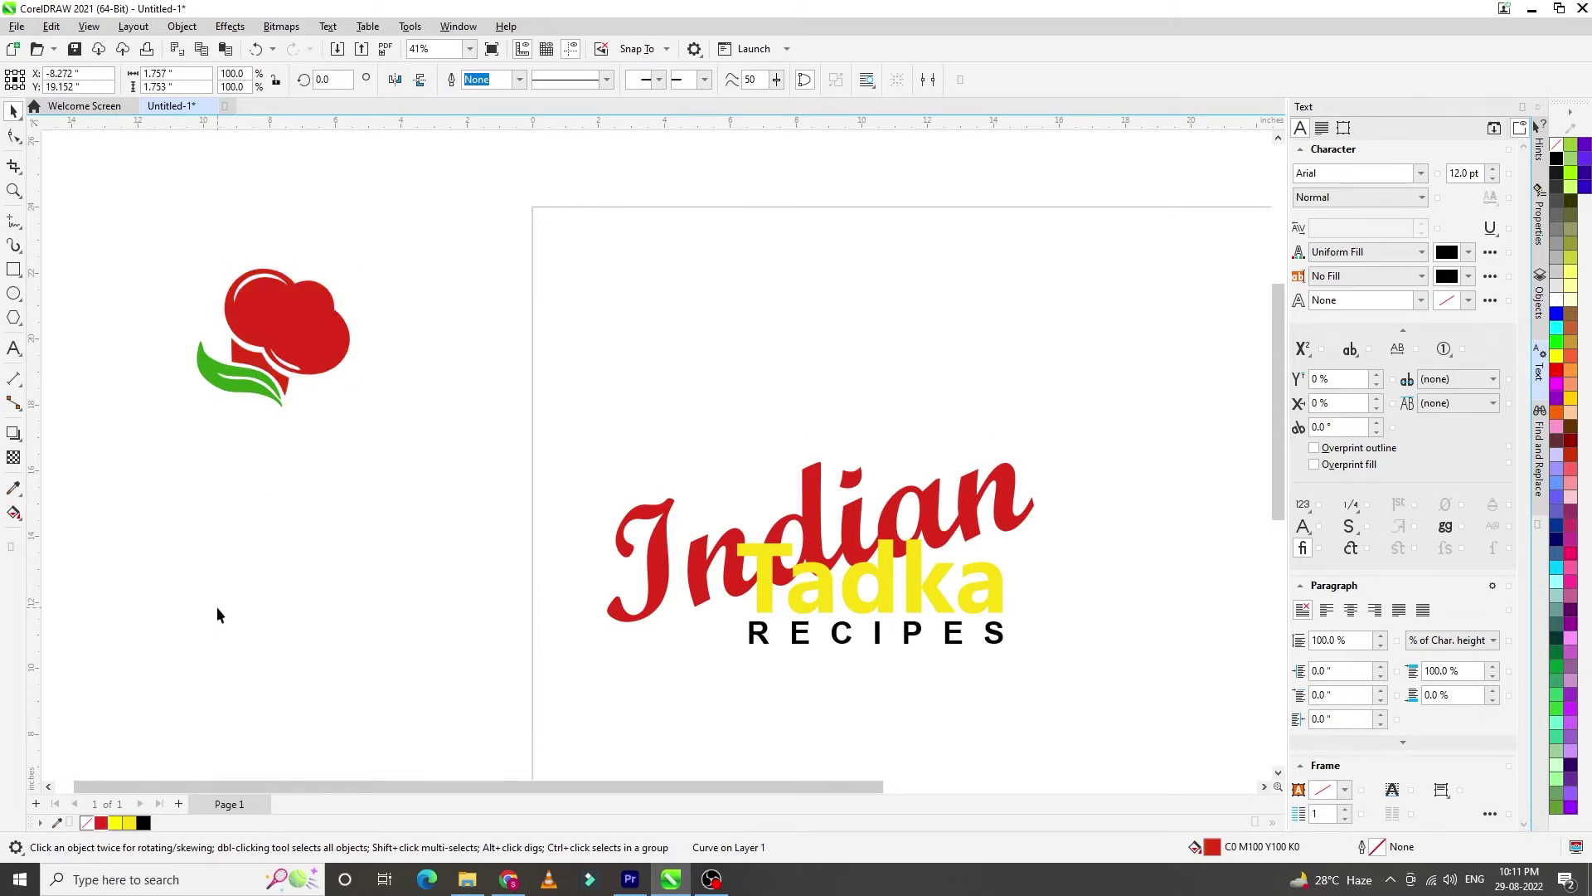
Sample the leaf's green into the document palette and fill "Tadka" with it
{"action": "left_click", "coordinate": [914, 587]}
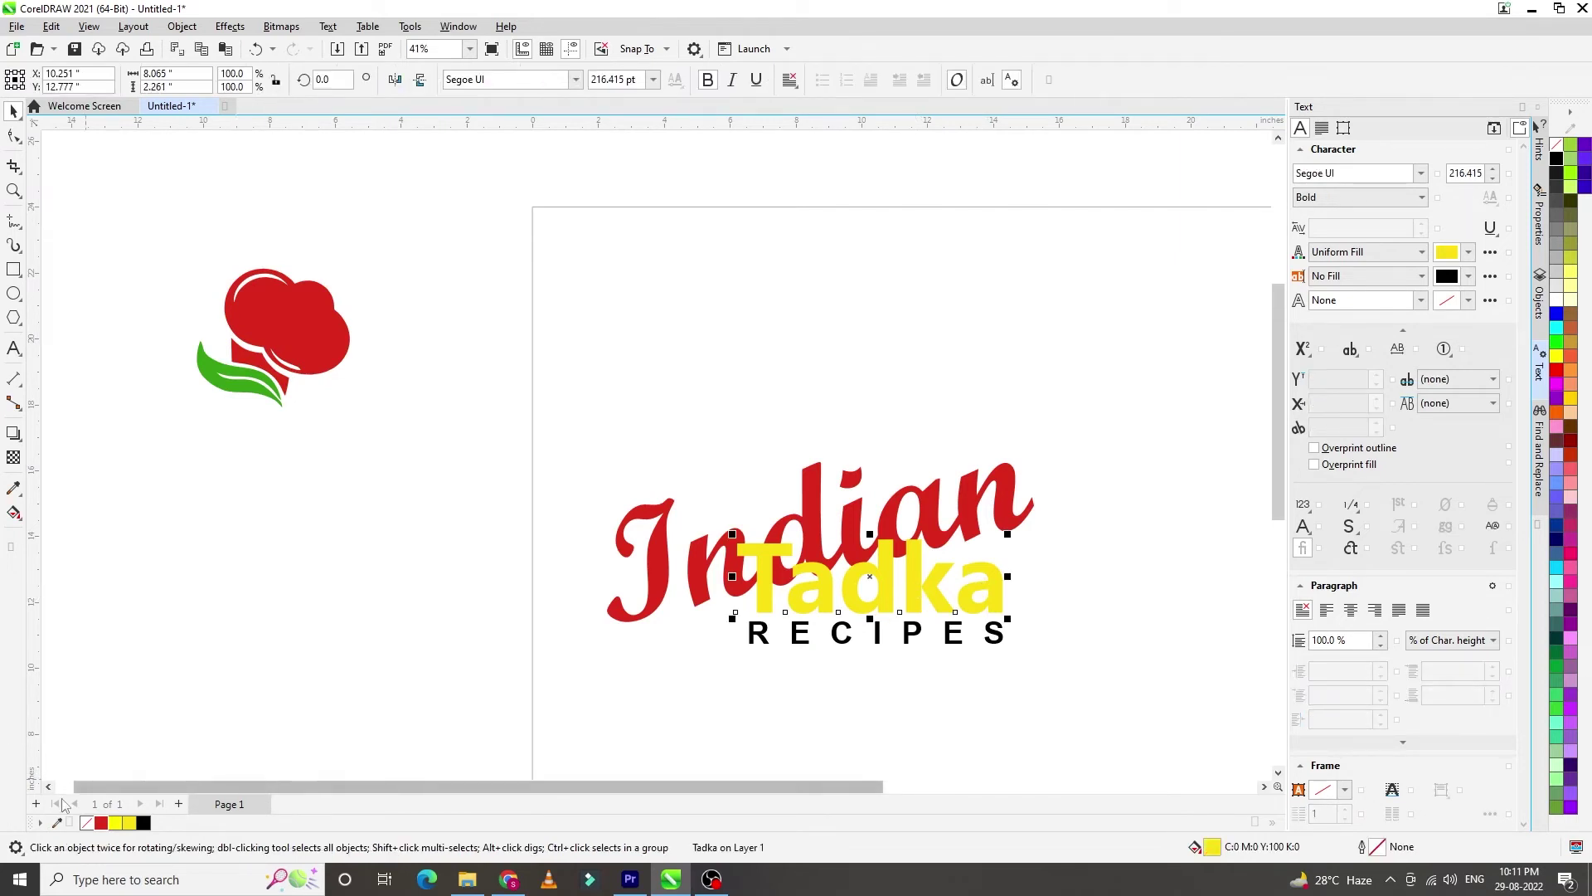
{"action": "left_click", "coordinate": [58, 824]}
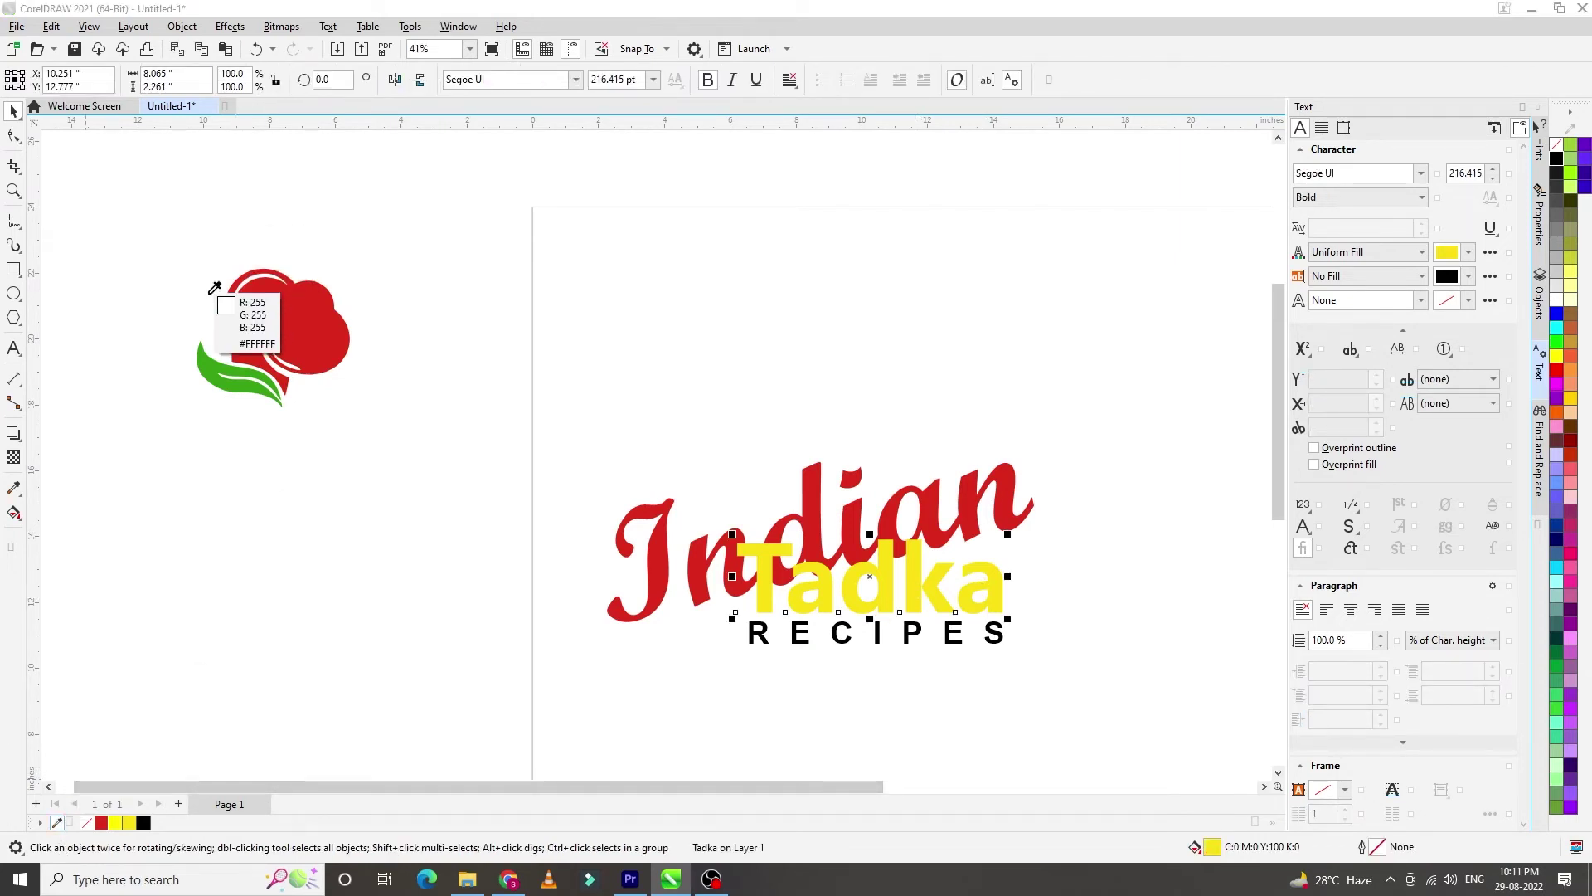
{"action": "left_click", "coordinate": [212, 362]}
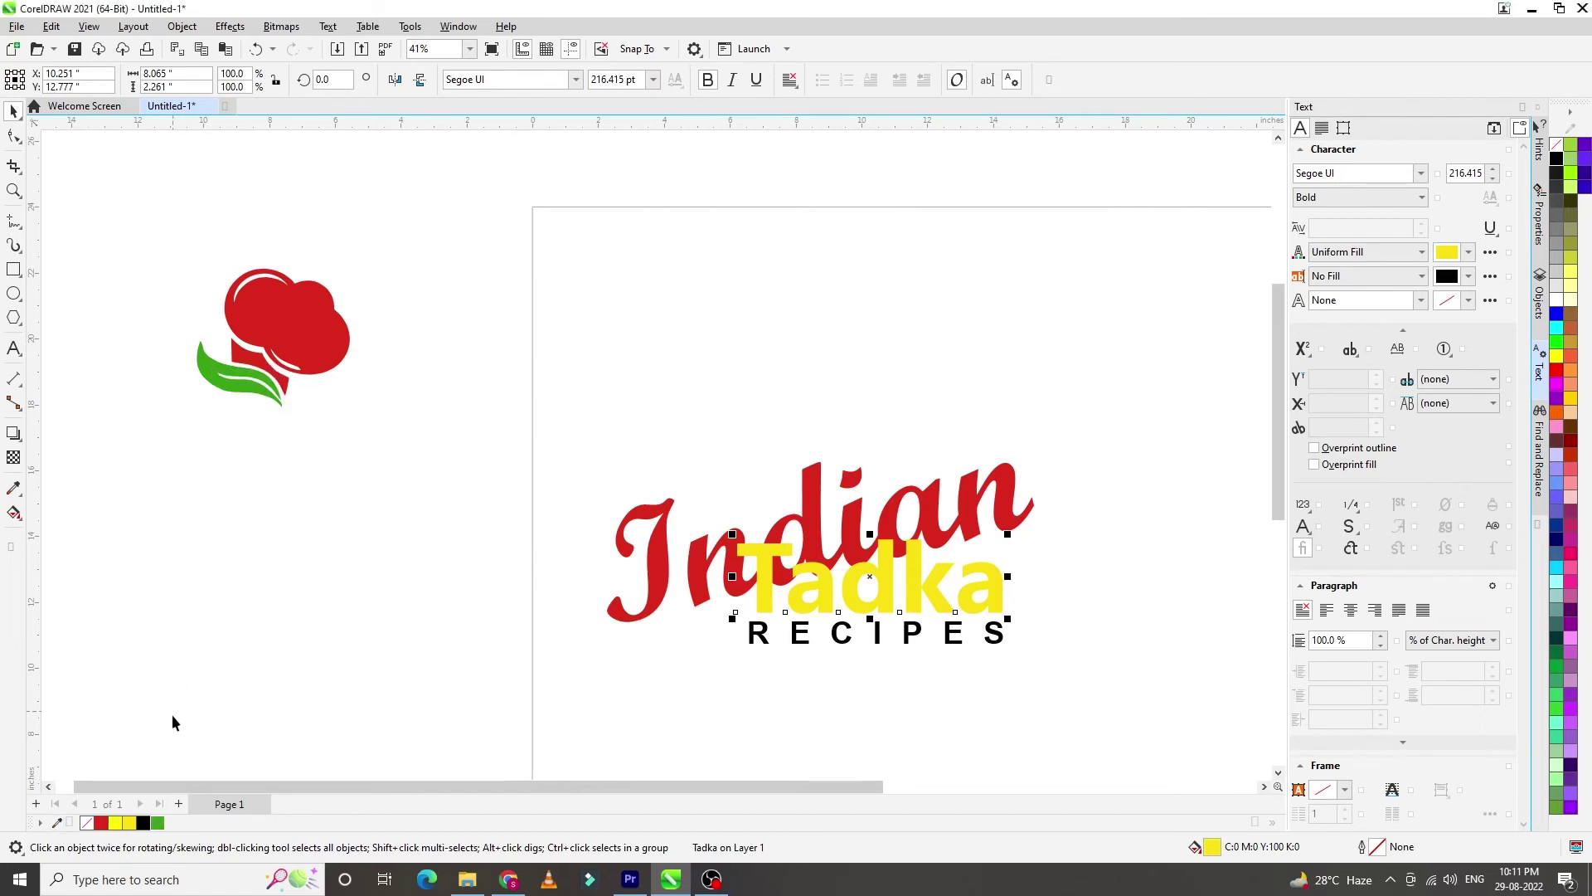
{"action": "left_click", "coordinate": [159, 824]}
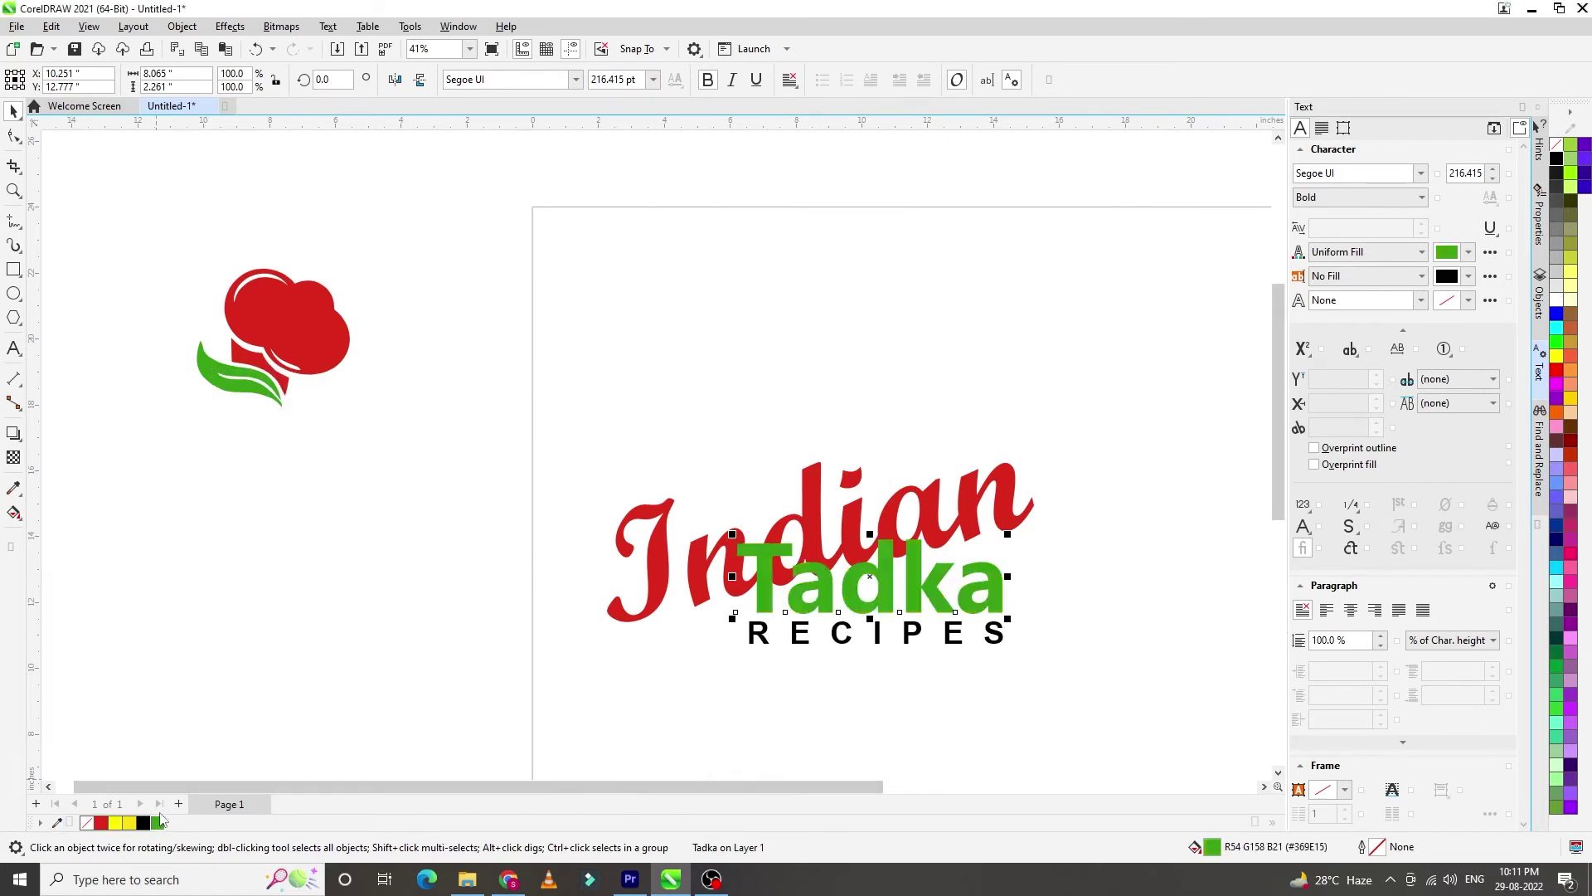
{"action": "left_click", "coordinate": [240, 684]}
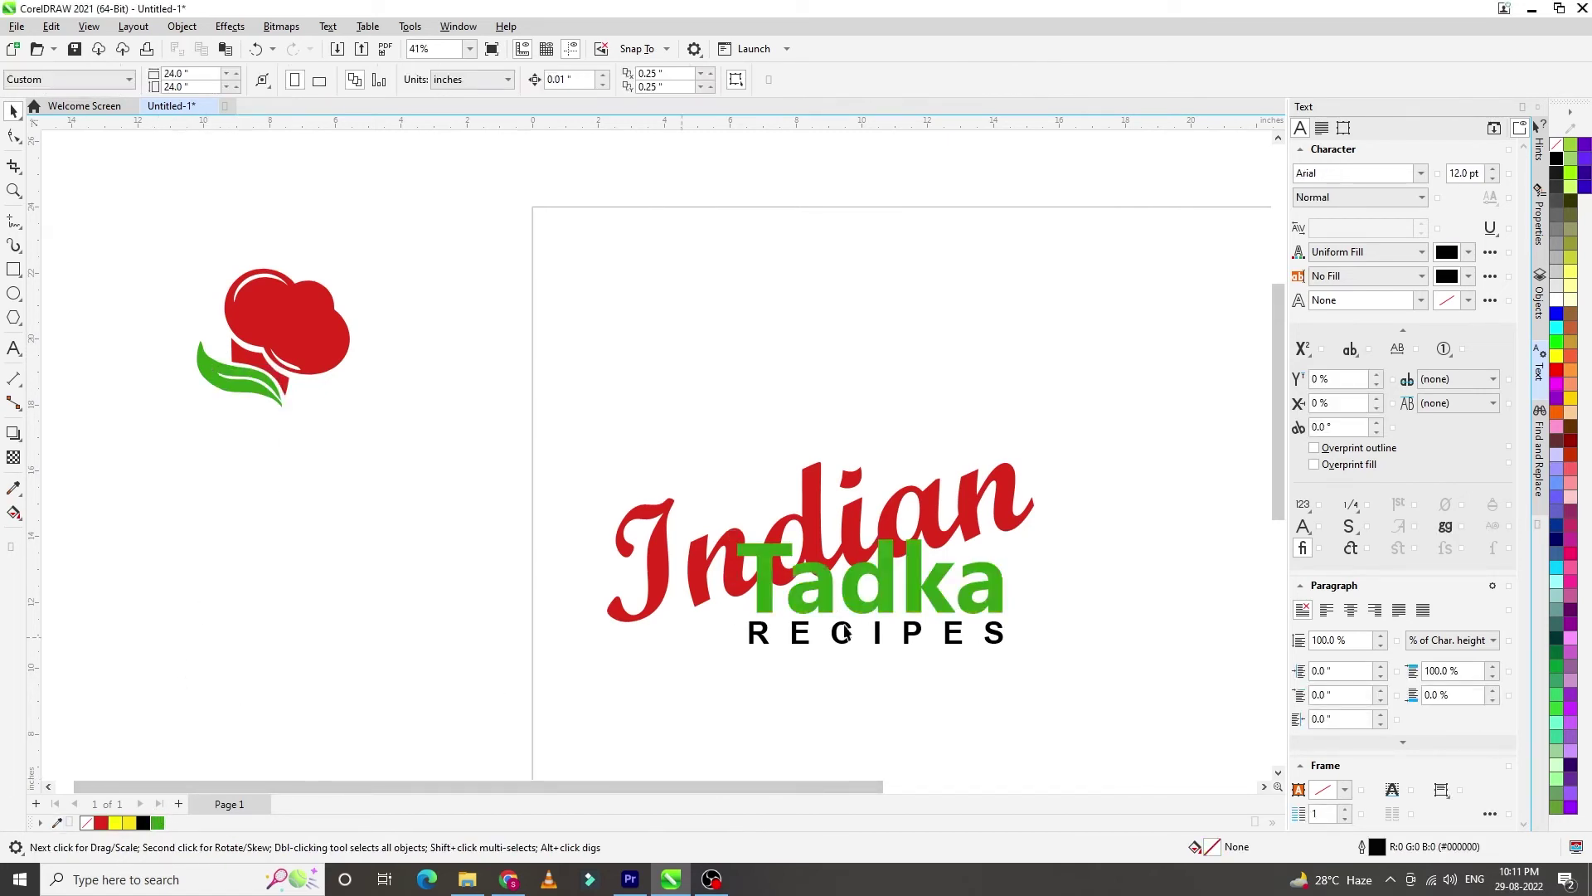
Align "Tadka" and "RECIPES" to the right edge of "Indian"
{"action": "left_click", "coordinate": [942, 610]}
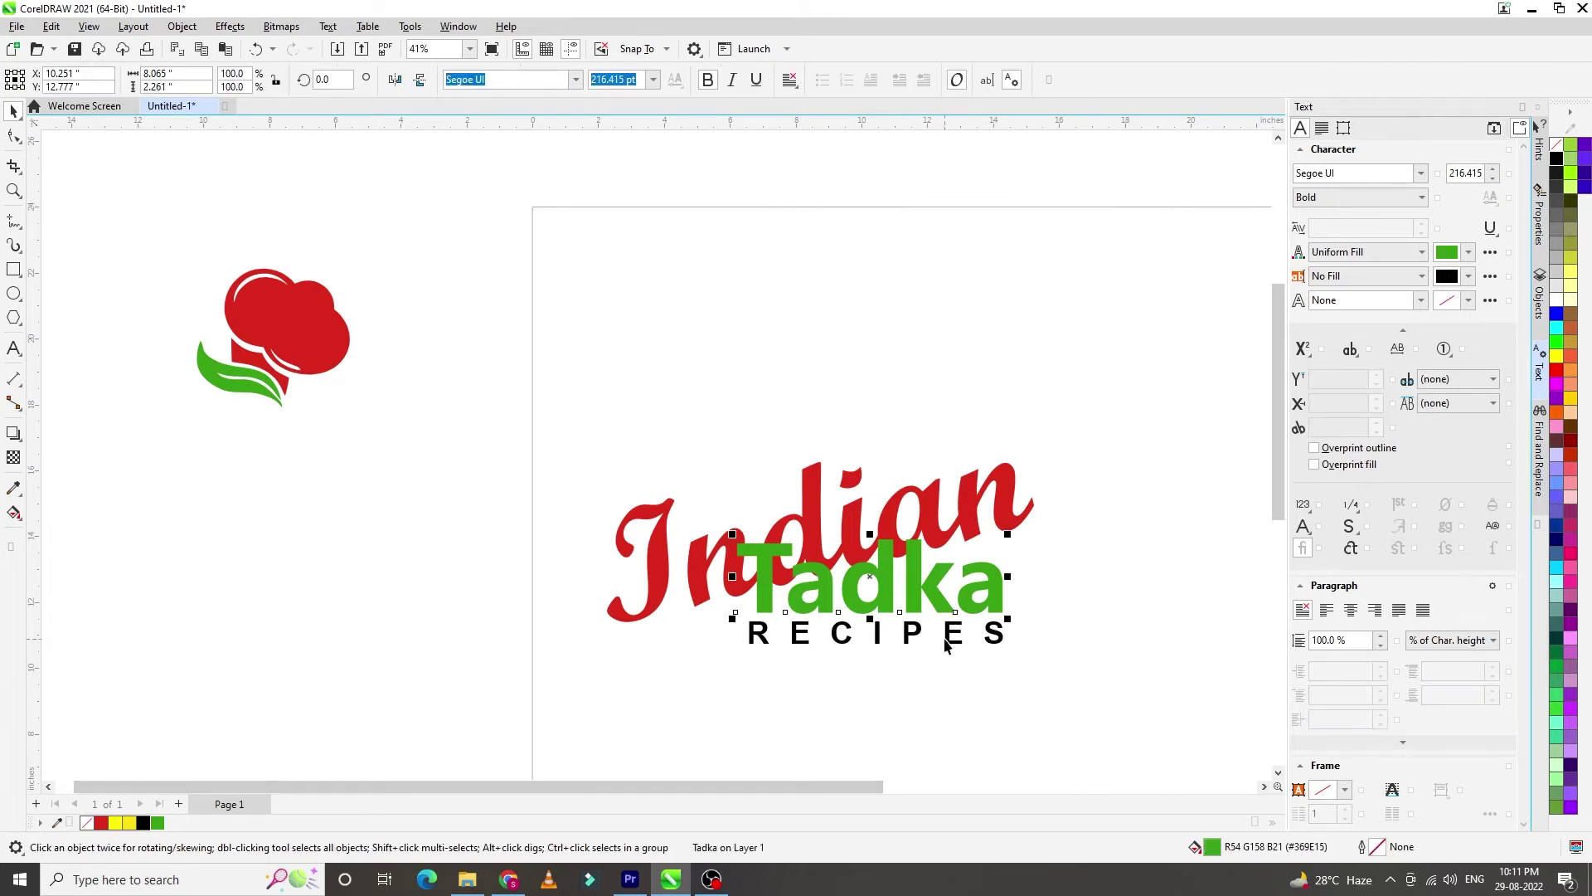
{"action": "left_click", "coordinate": [950, 640], "text": "shift"}
{"action": "left_click", "coordinate": [972, 532], "text": "shift"}
{"action": "key", "text": "r"}
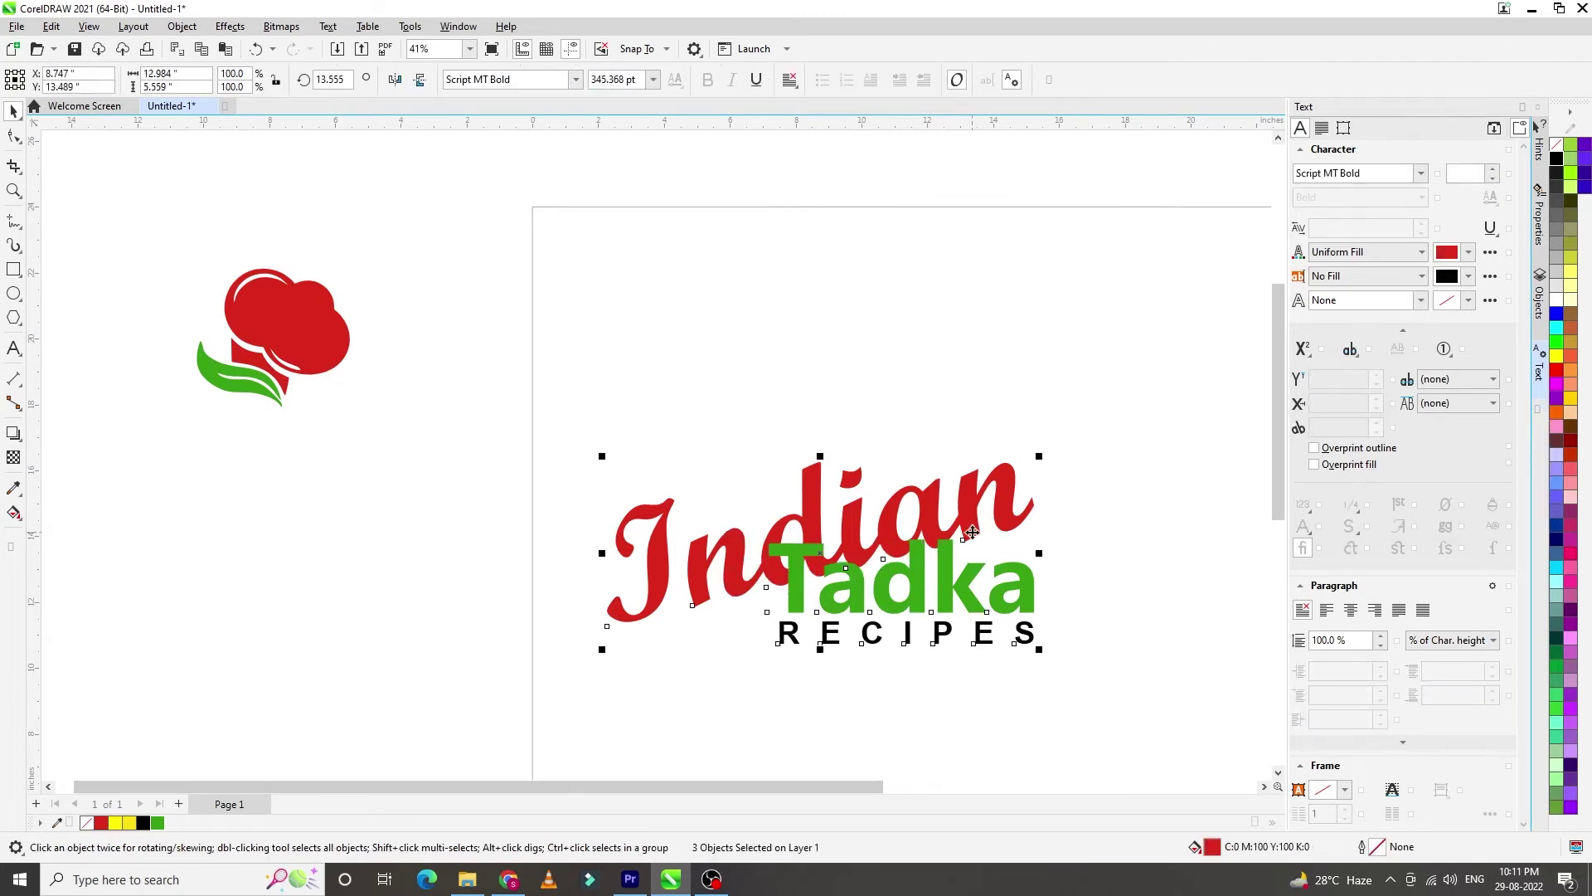
{"action": "left_click", "coordinate": [473, 470]}
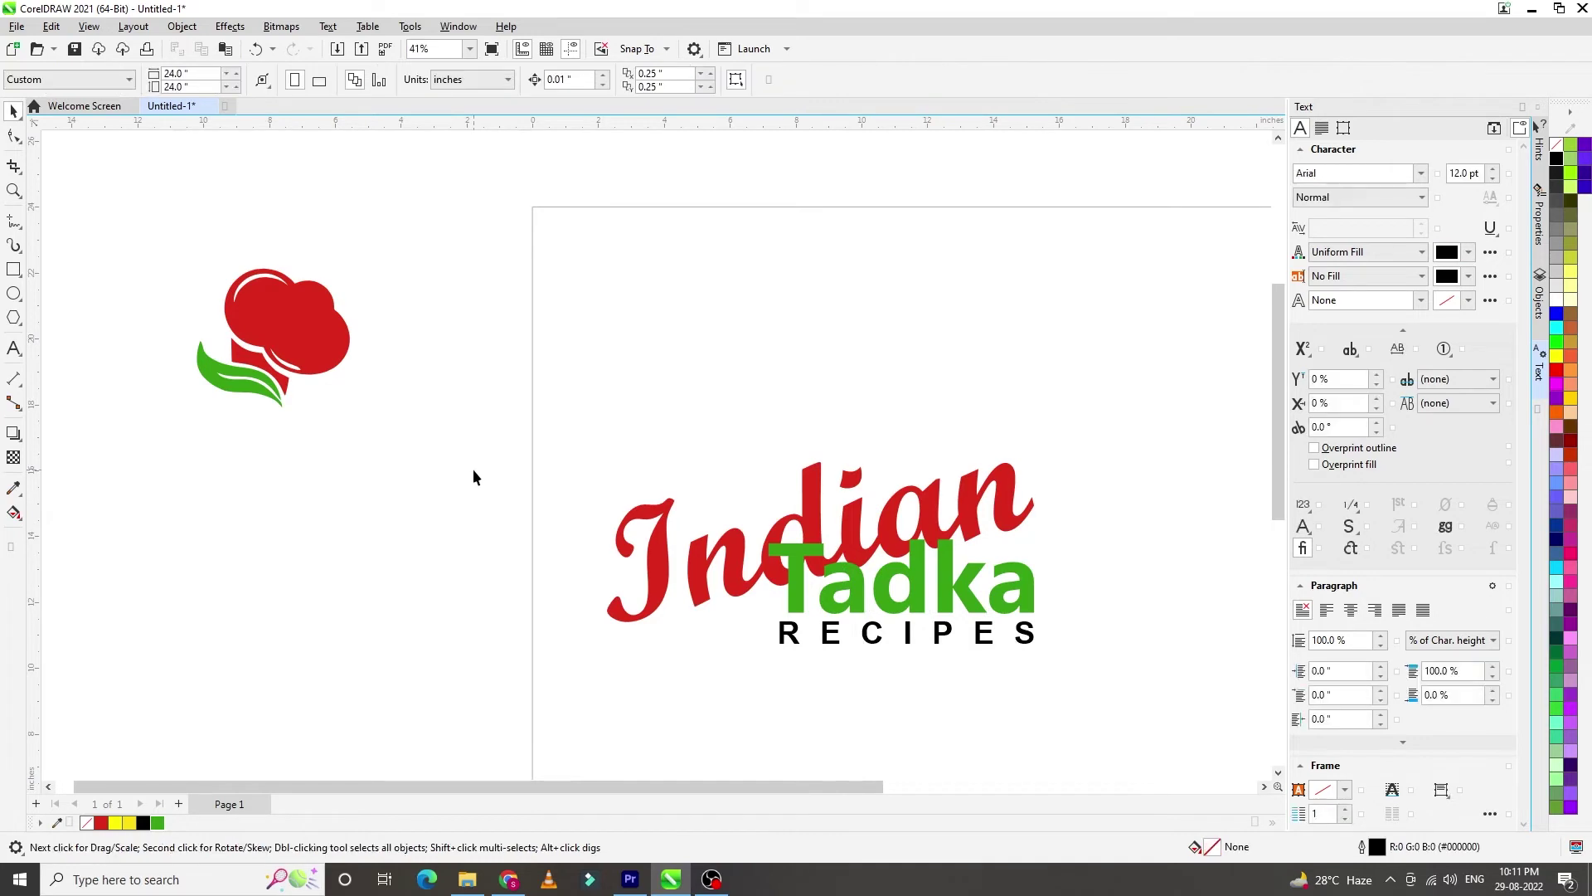
{"action": "left_click", "coordinate": [324, 344]}
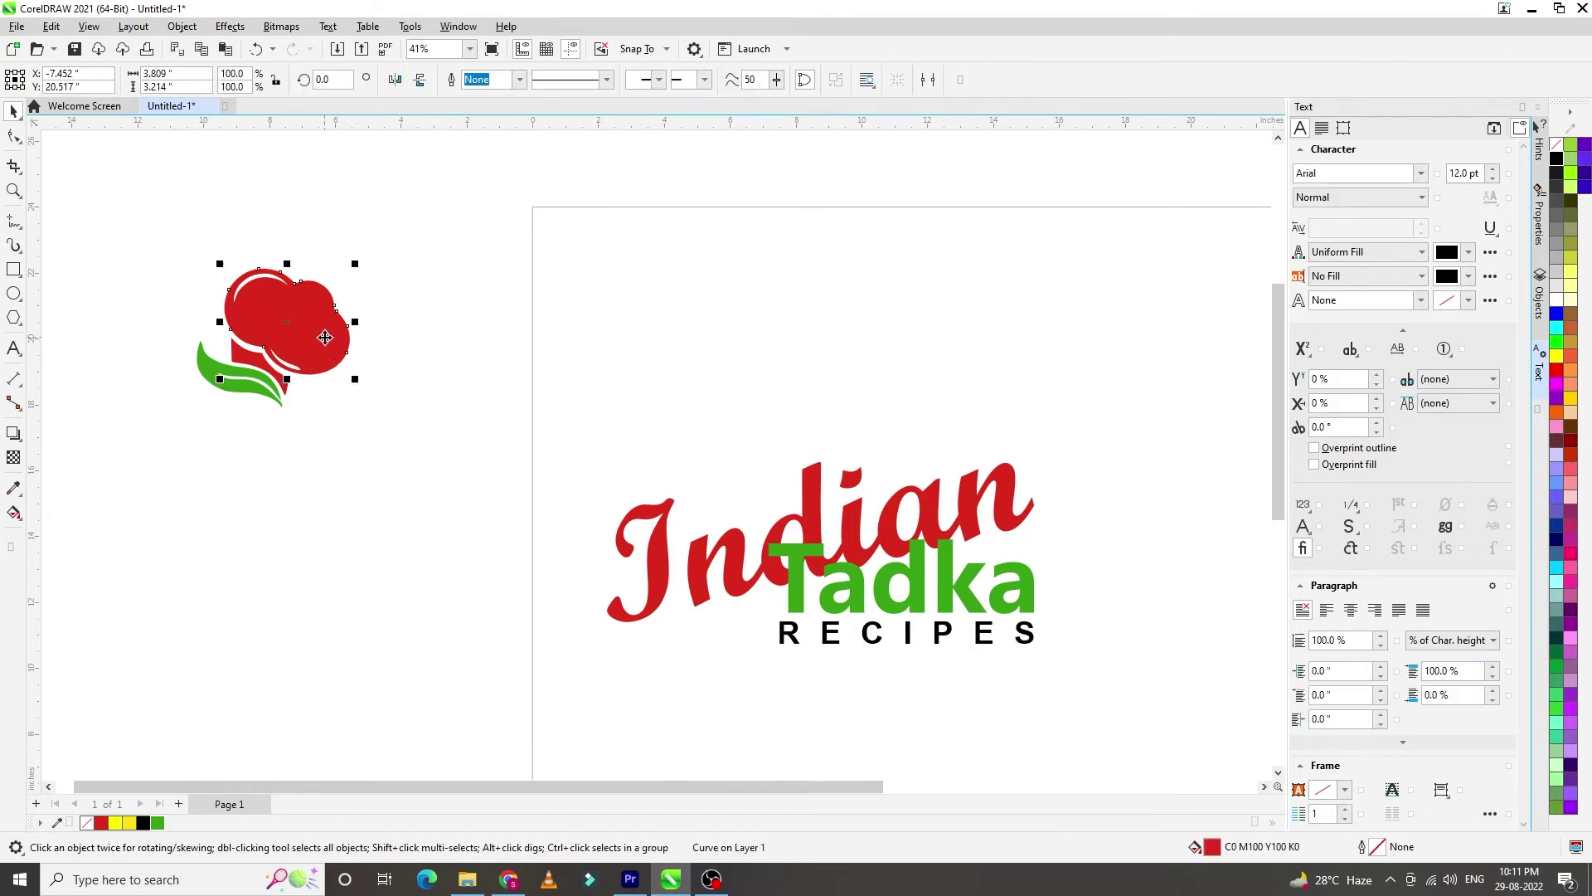
{"action": "left_click_drag", "start_coordinate": [312, 334], "coordinate": [742, 398]}
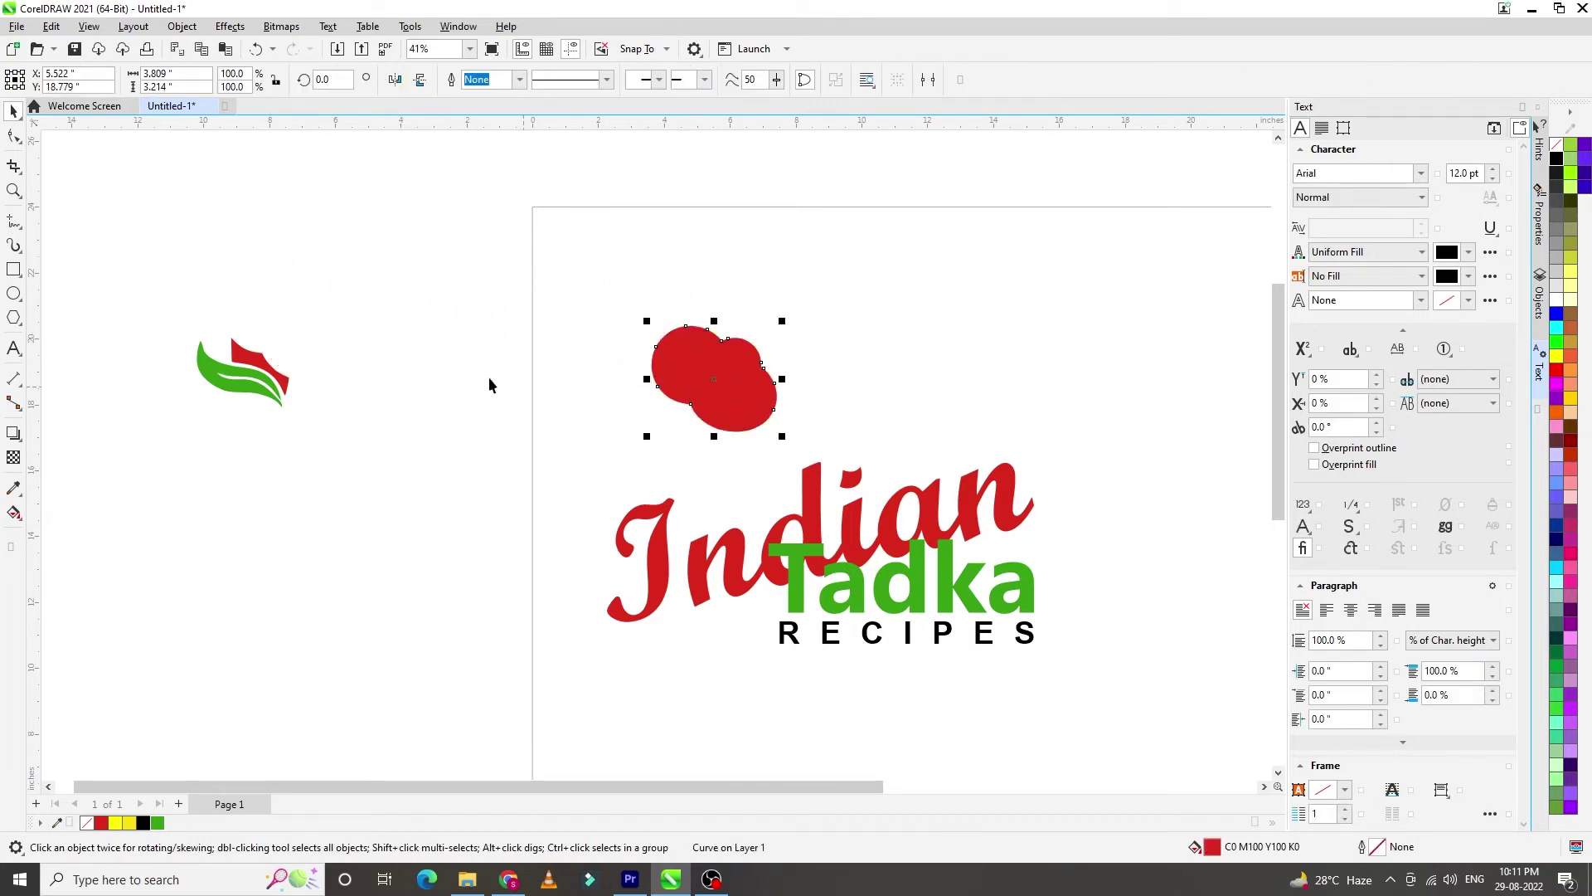
{"action": "key", "text": "ctrl+z"}
{"action": "left_click_drag", "start_coordinate": [127, 213], "coordinate": [411, 445]}
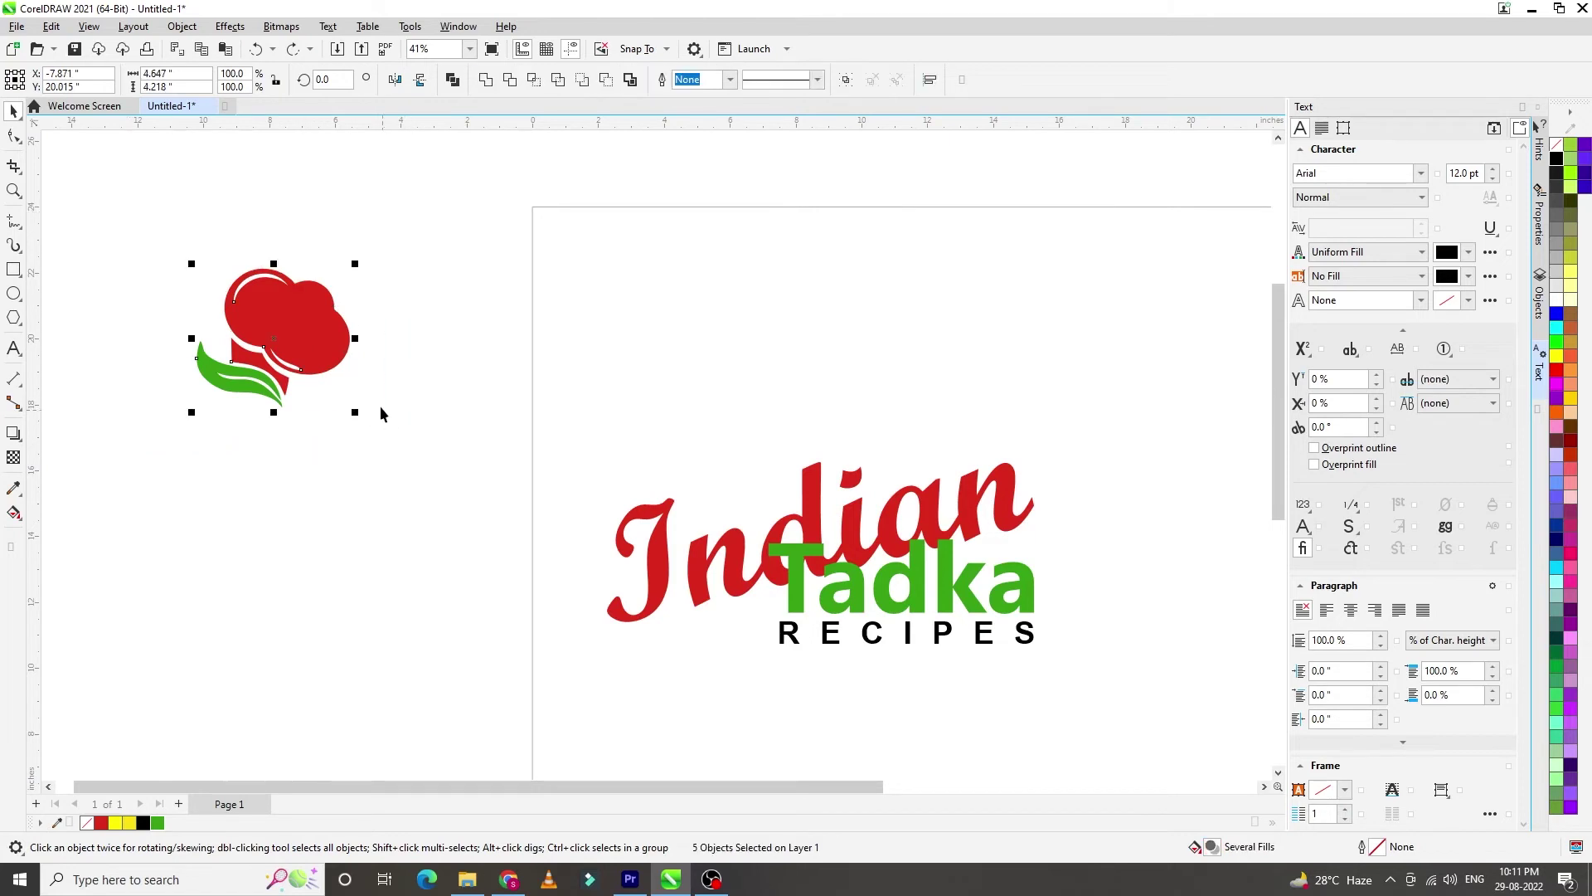
{"action": "left_click", "coordinate": [366, 324]}
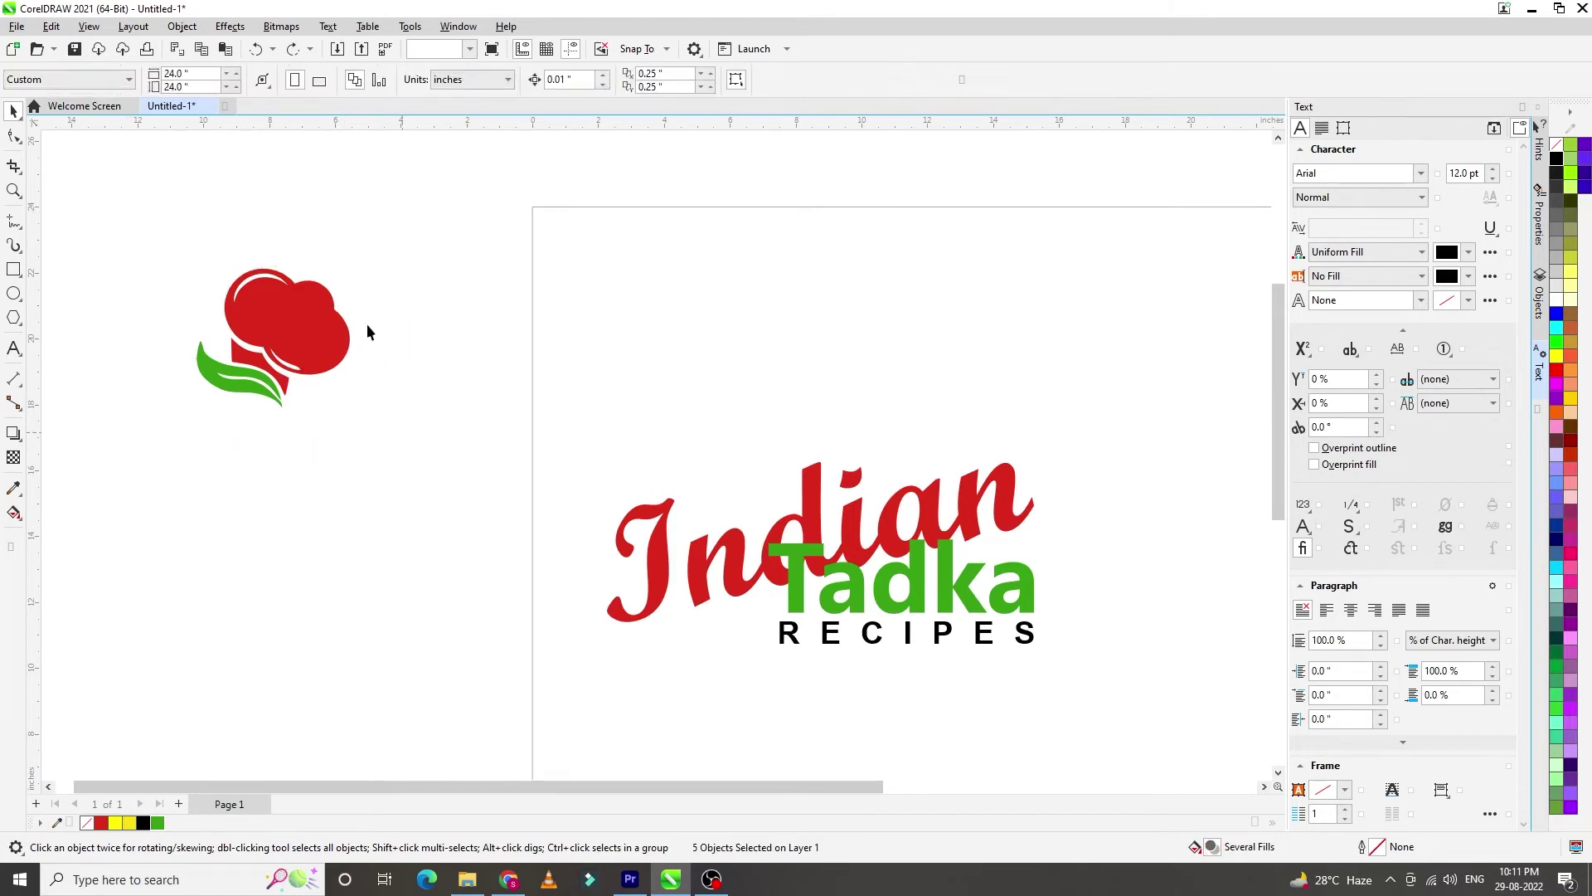
Combine the two white highlight shapes with the red top of the chef hat into one curve
{"action": "left_click", "coordinate": [248, 292]}
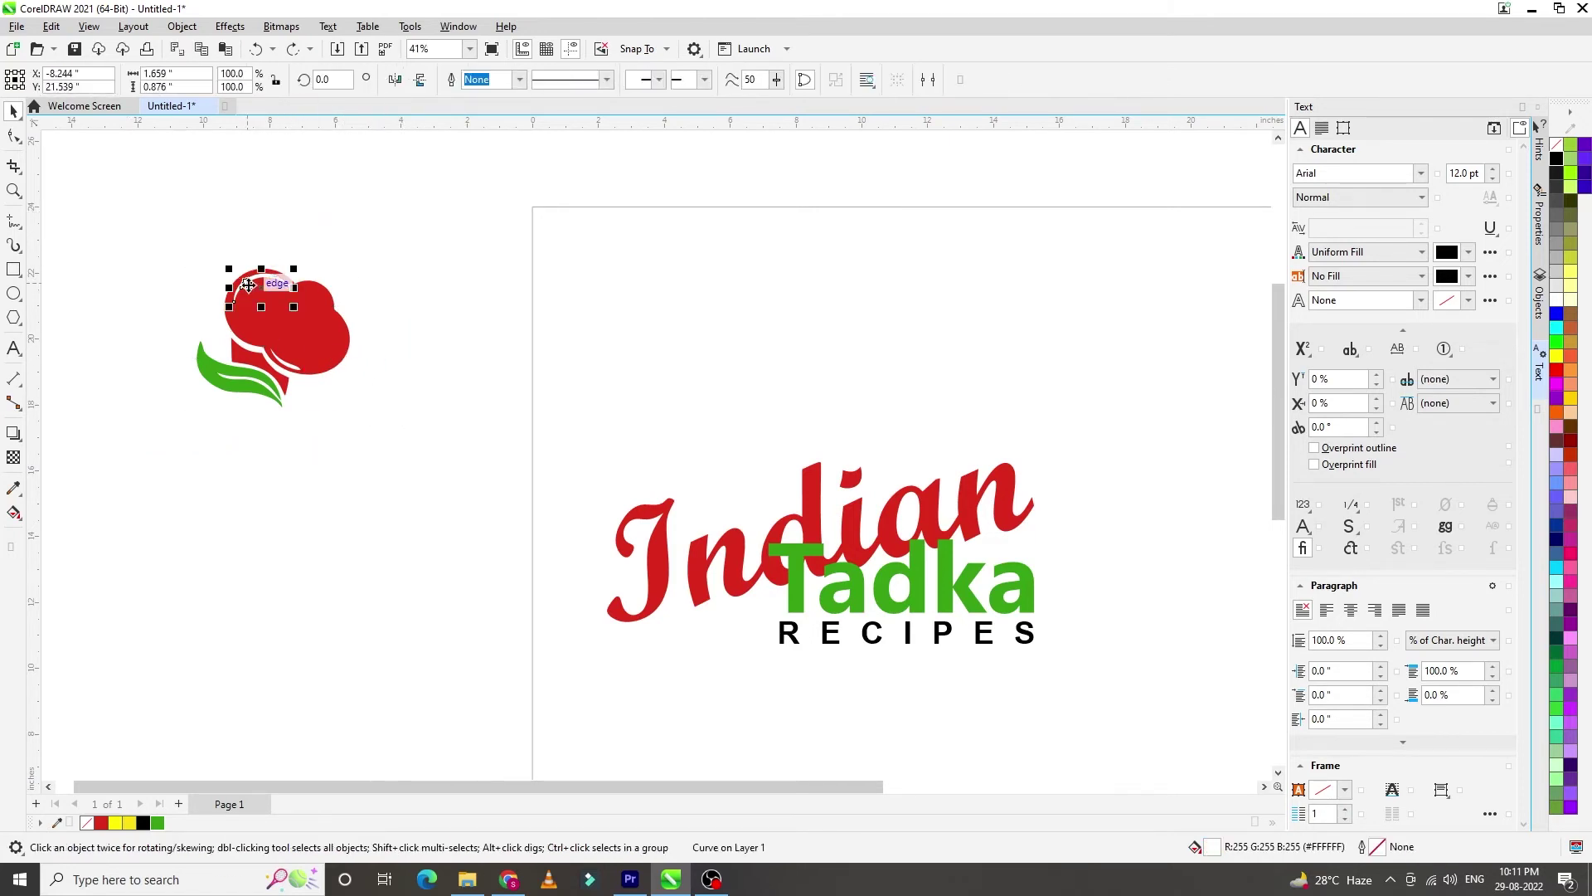
{"action": "scroll", "coordinate": [250, 292], "scroll_direction": "up", "scroll_amount": 3}
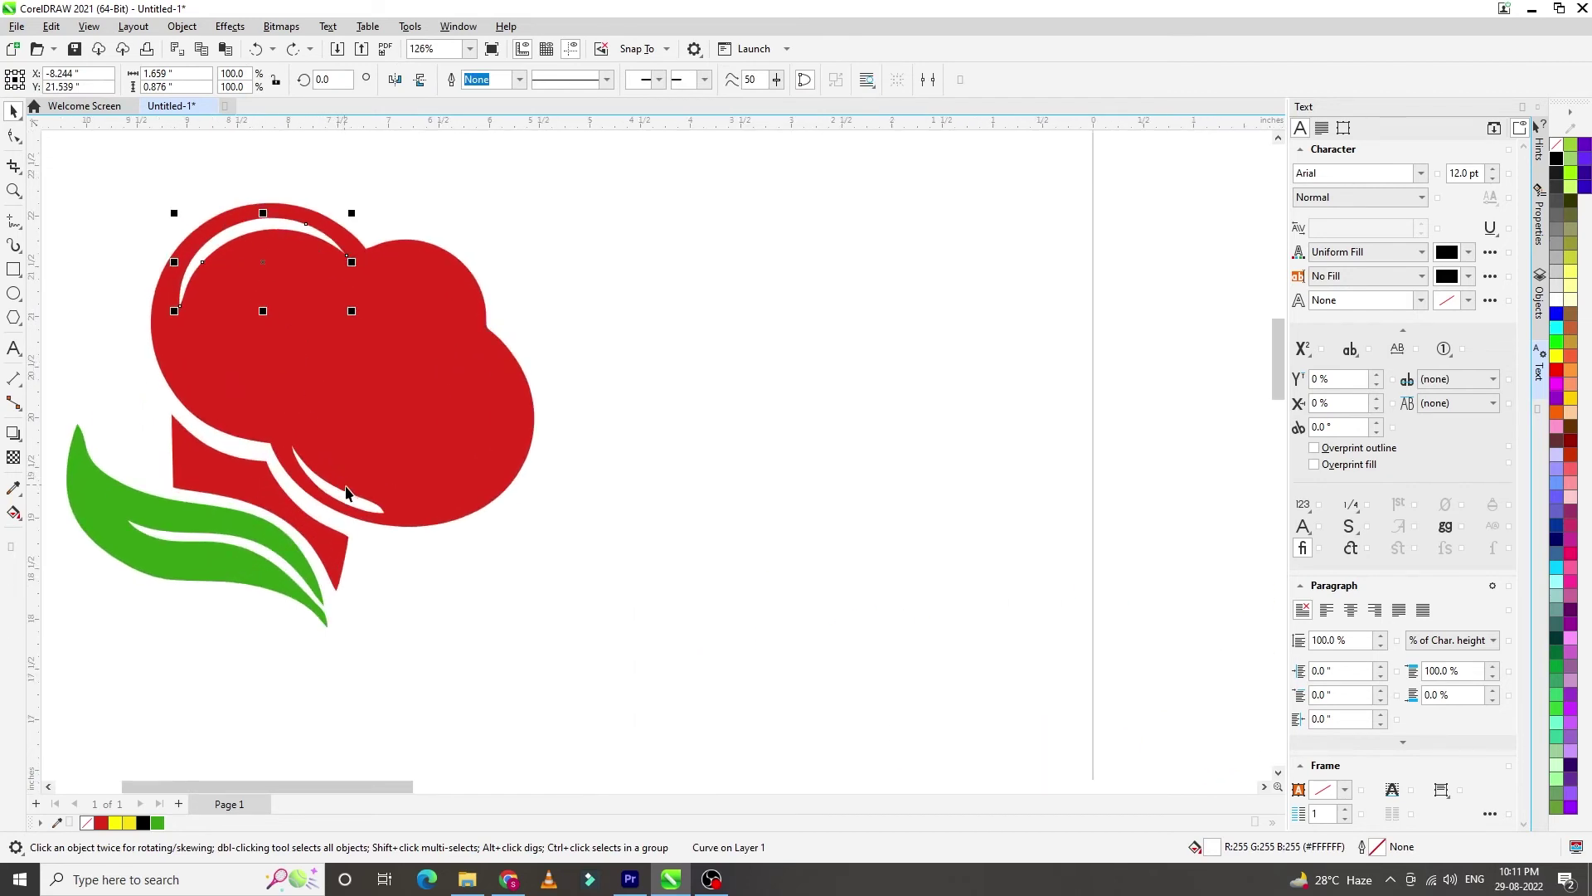
{"action": "left_click", "coordinate": [353, 505], "text": "shift"}
{"action": "left_click", "coordinate": [425, 441], "text": "shift"}
{"action": "right_click", "coordinate": [424, 440]}
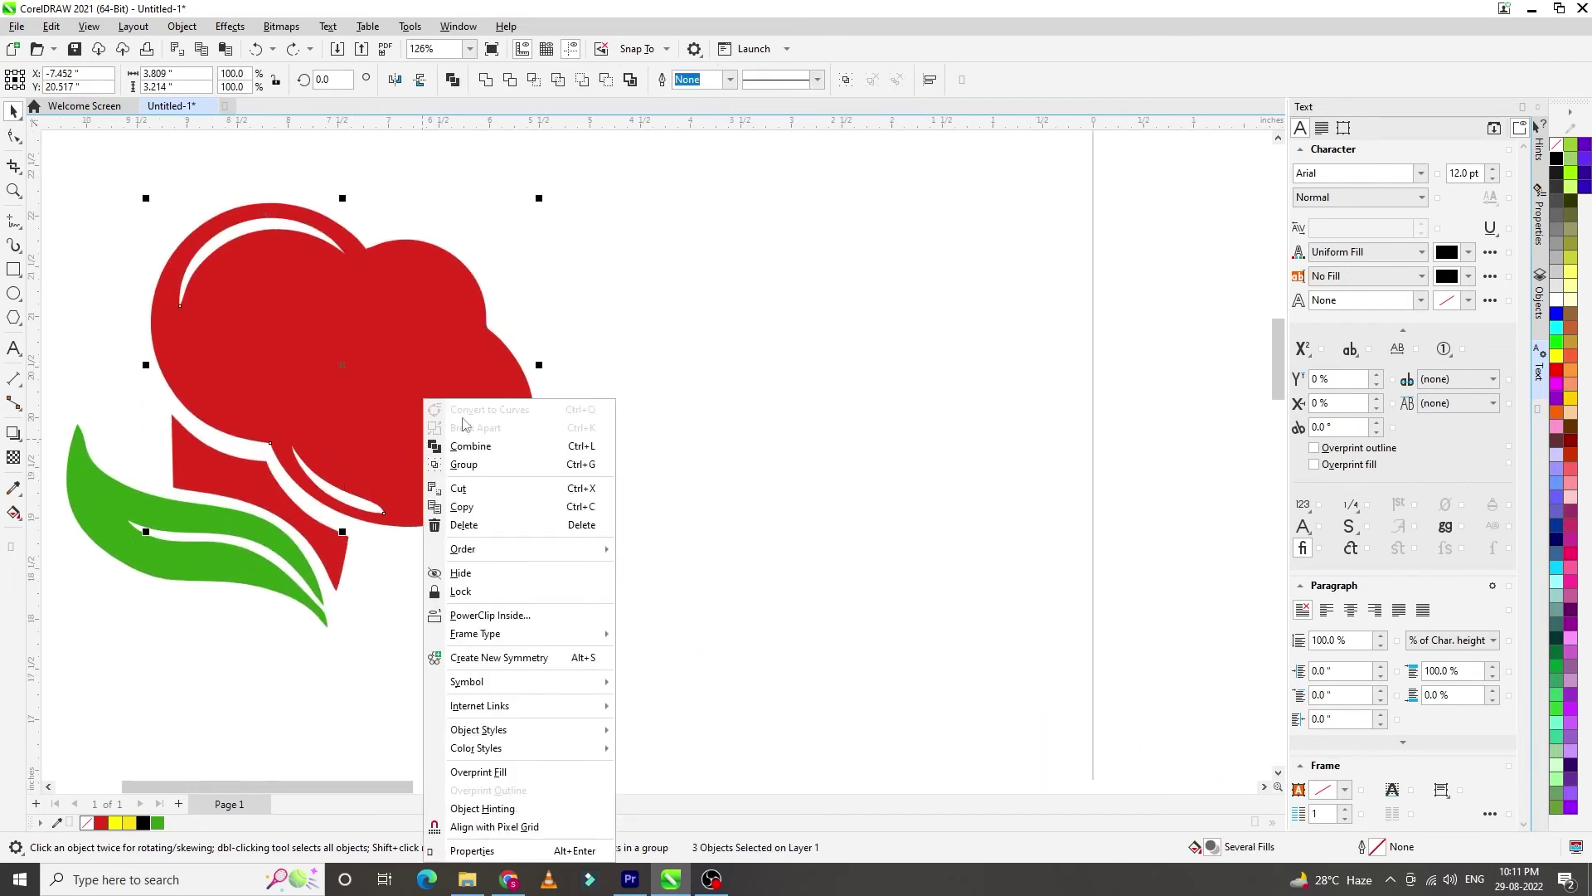
{"action": "left_click", "coordinate": [526, 448]}
Group all parts of the chef-hat graphic and move it onto the page above the first letters of "Indian"
{"action": "scroll", "coordinate": [531, 415], "scroll_direction": "down", "scroll_amount": 5}
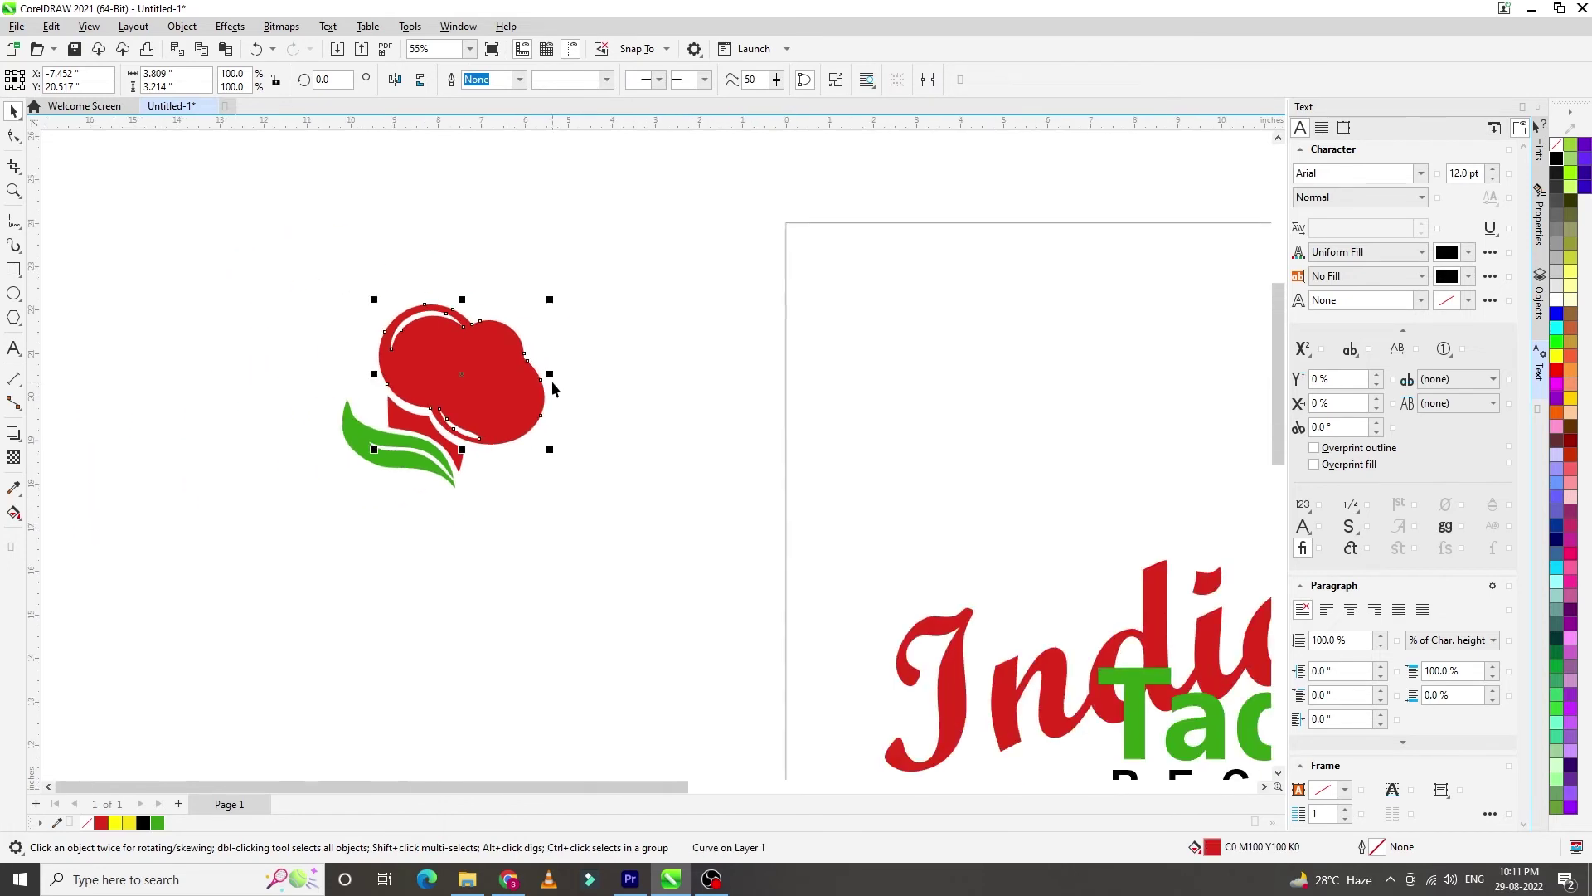
{"action": "left_click_drag", "start_coordinate": [343, 296], "coordinate": [589, 494]}
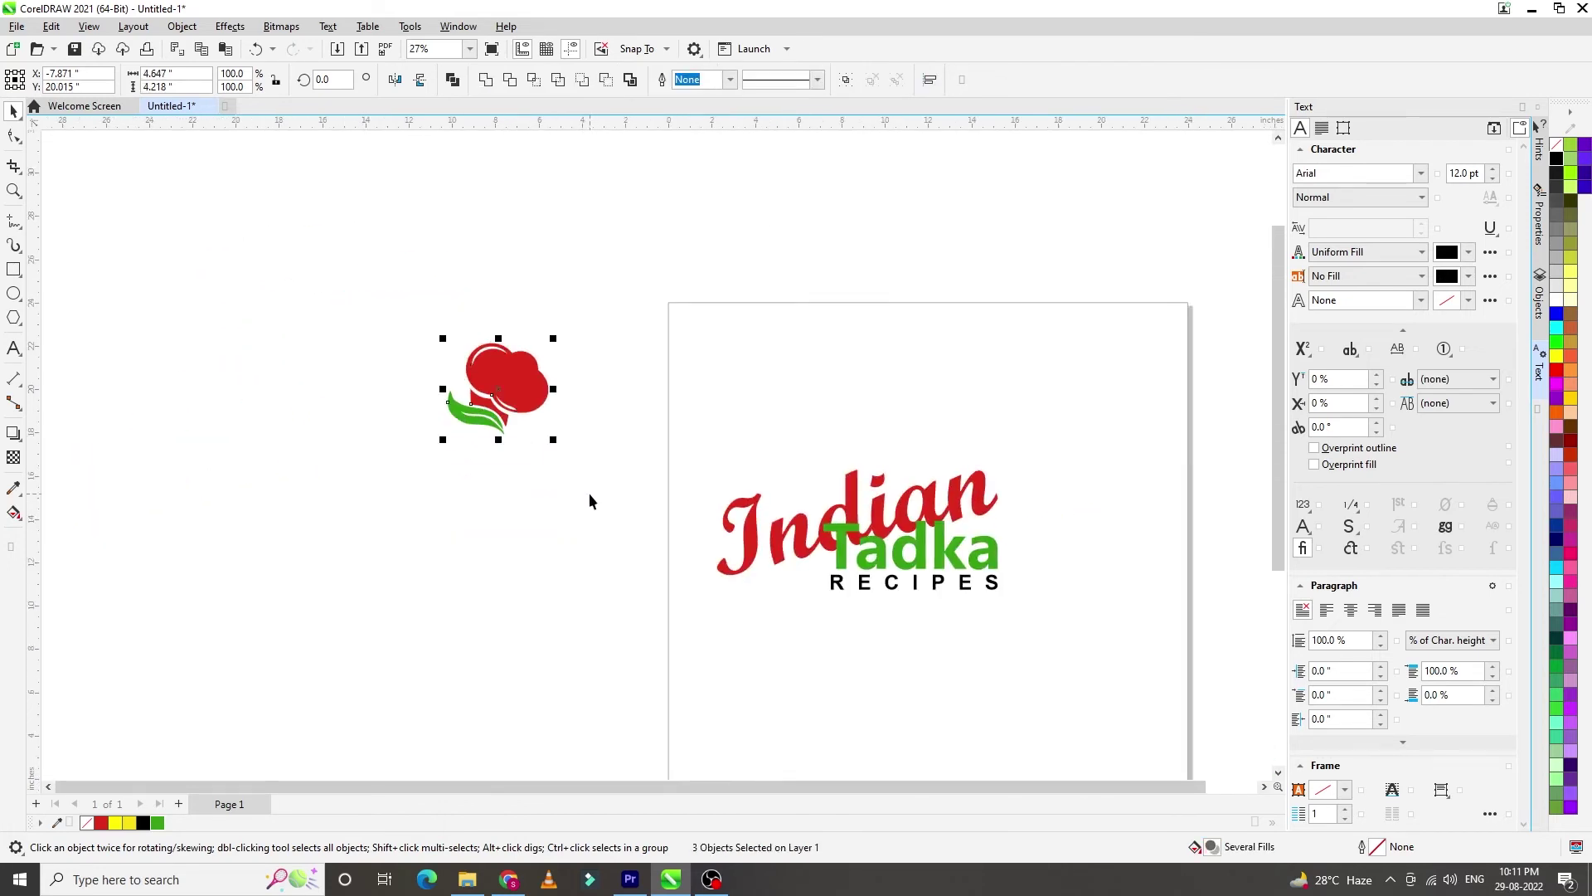
{"action": "key", "text": "ctrl+g"}
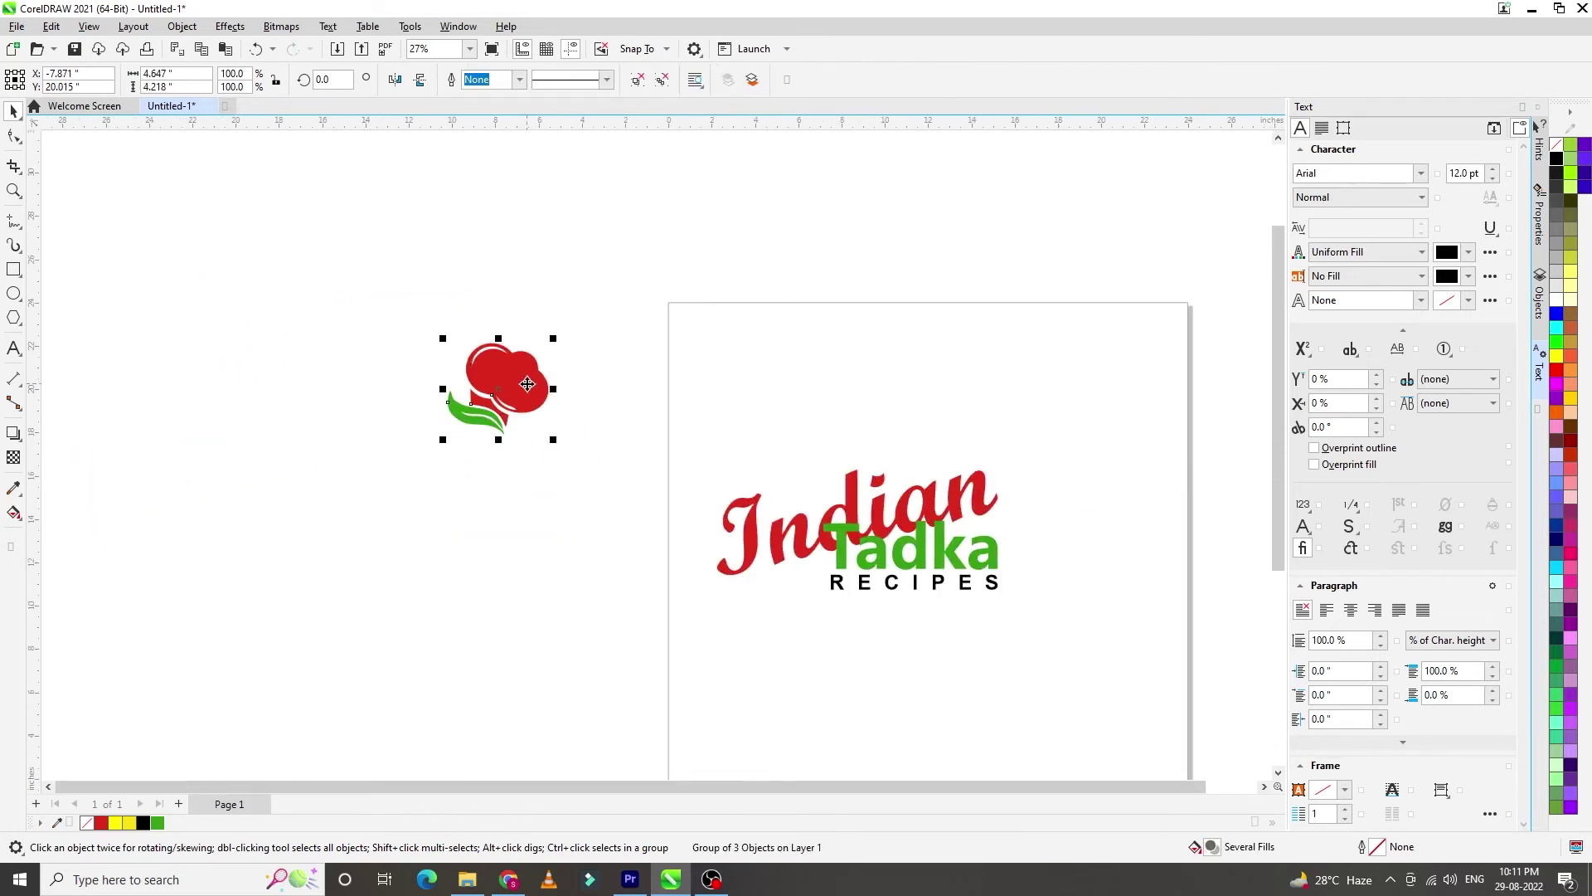
{"action": "left_click_drag", "start_coordinate": [527, 386], "coordinate": [838, 456]}
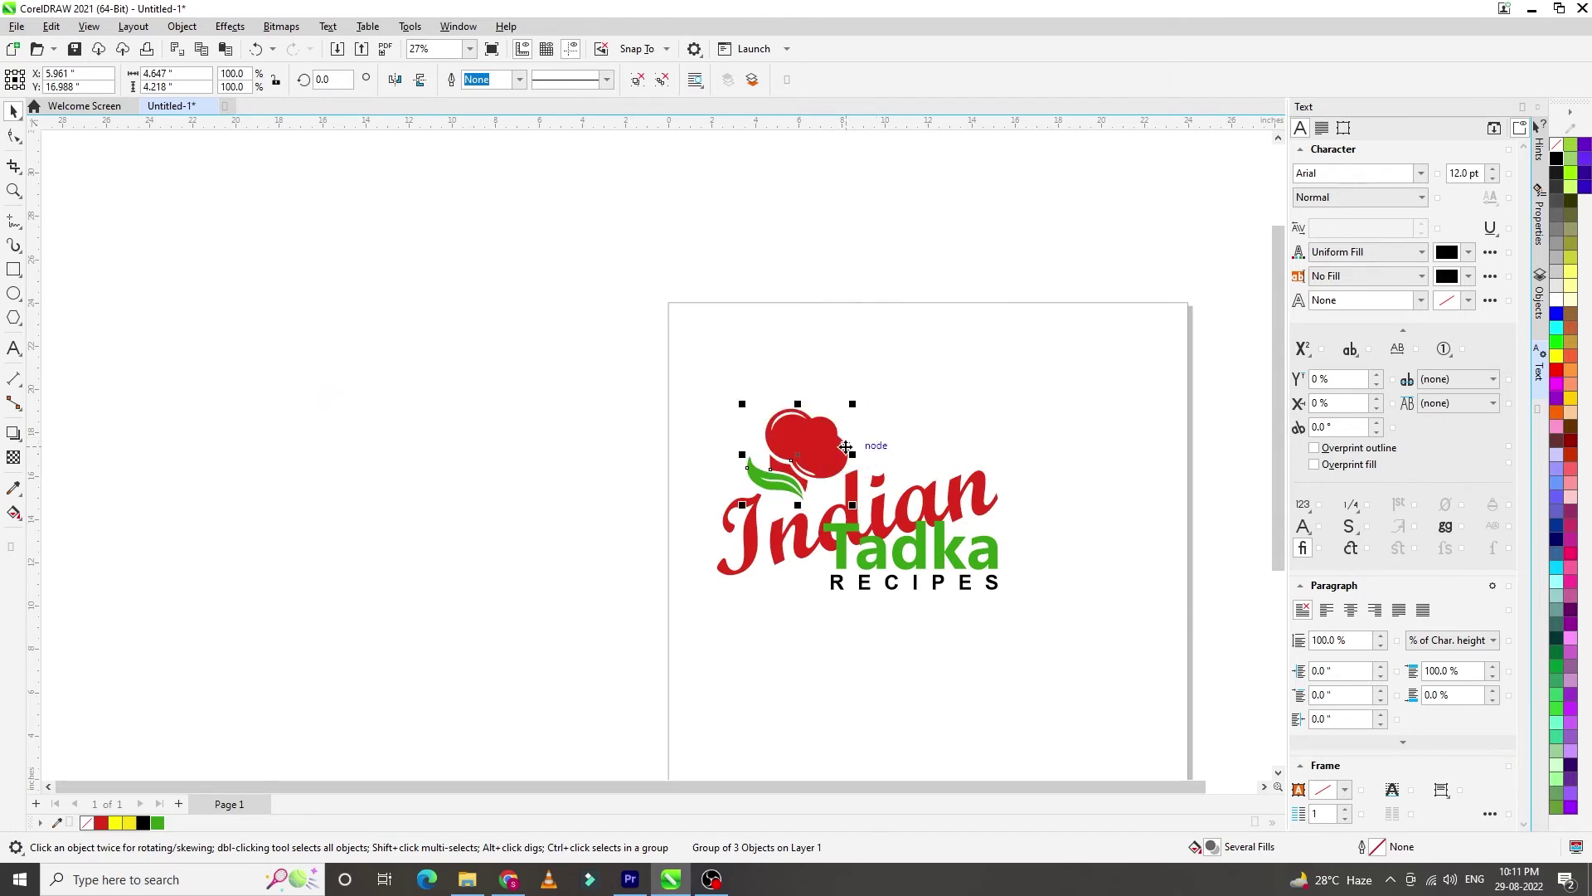
Rotate the chef hat about 17 degrees counterclockwise and move it above the "ia" of "Indian"
{"action": "scroll", "coordinate": [869, 456], "scroll_direction": "up", "scroll_amount": 2}
{"action": "scroll", "coordinate": [572, 510], "scroll_direction": "down", "scroll_amount": 2}
{"action": "scroll", "coordinate": [676, 447], "scroll_direction": "up", "scroll_amount": 2}
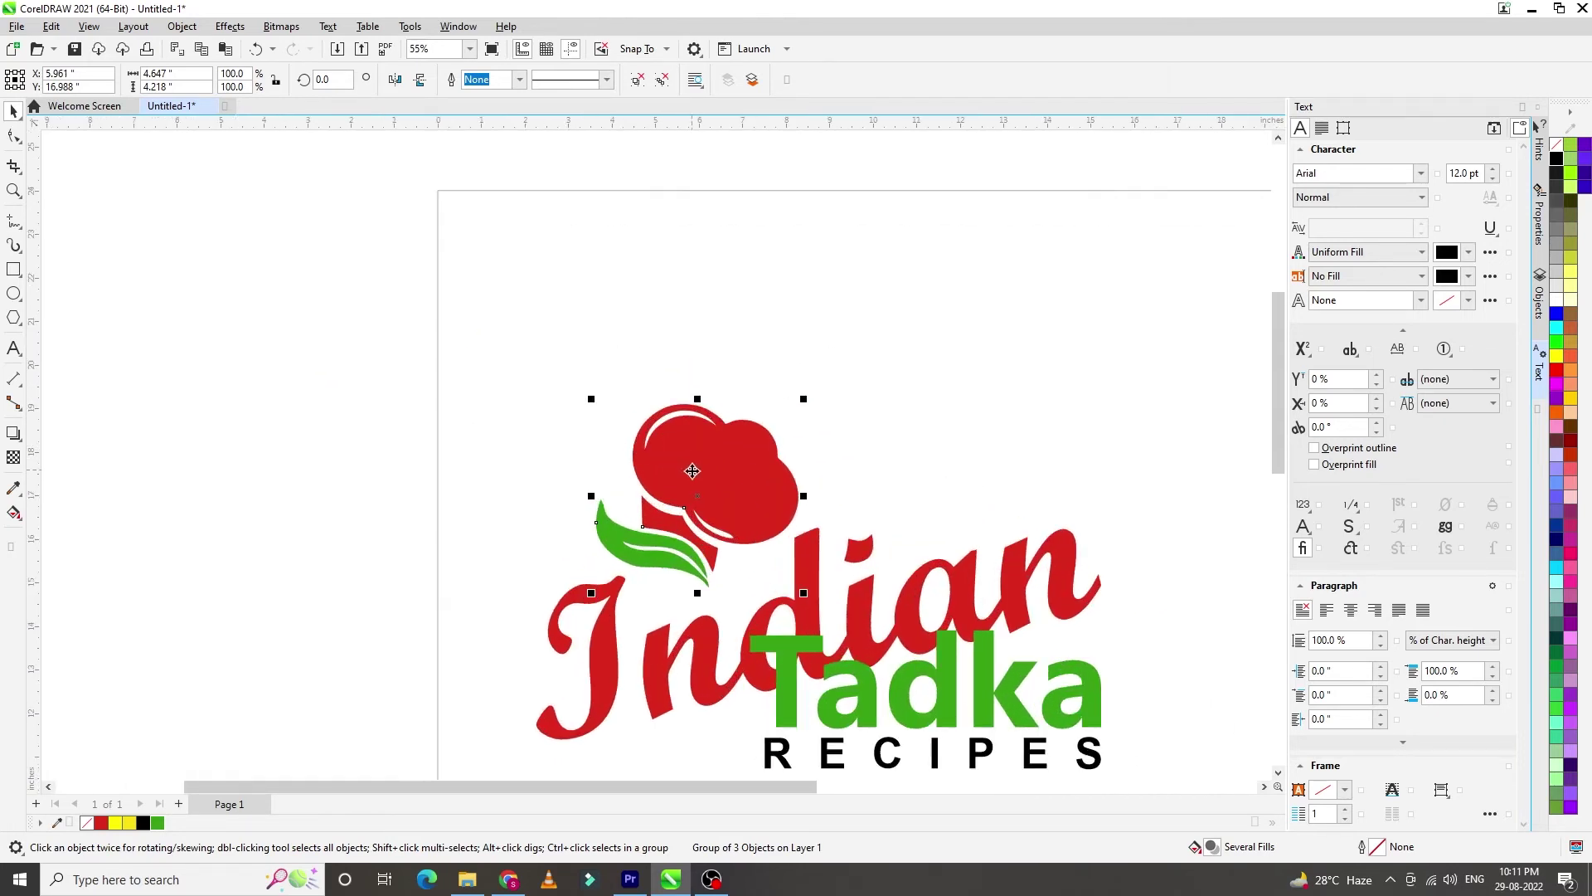
{"action": "left_click", "coordinate": [755, 466]}
{"action": "left_click_drag", "start_coordinate": [806, 398], "coordinate": [769, 388]}
{"action": "left_click", "coordinate": [753, 492]}
{"action": "left_click_drag", "start_coordinate": [753, 492], "coordinate": [935, 457]}
{"action": "left_click", "coordinate": [945, 445]}
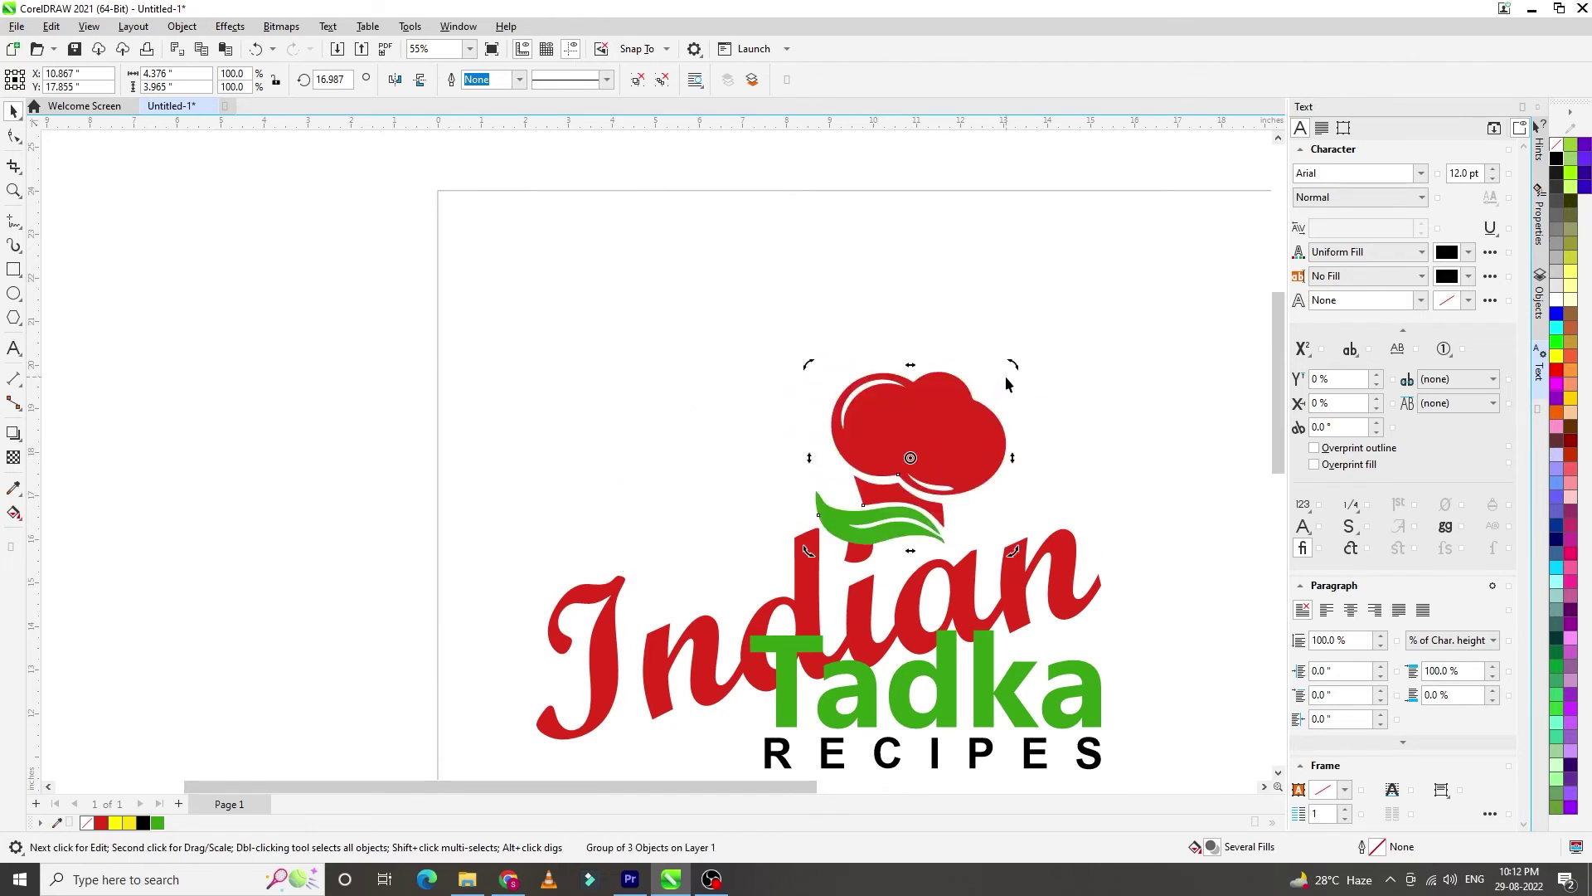
Rotate the chef hat back clockwise to about 359.9 degrees and shift it slightly right and down above "Indian"
{"action": "left_click_drag", "start_coordinate": [1018, 367], "coordinate": [1024, 415]}
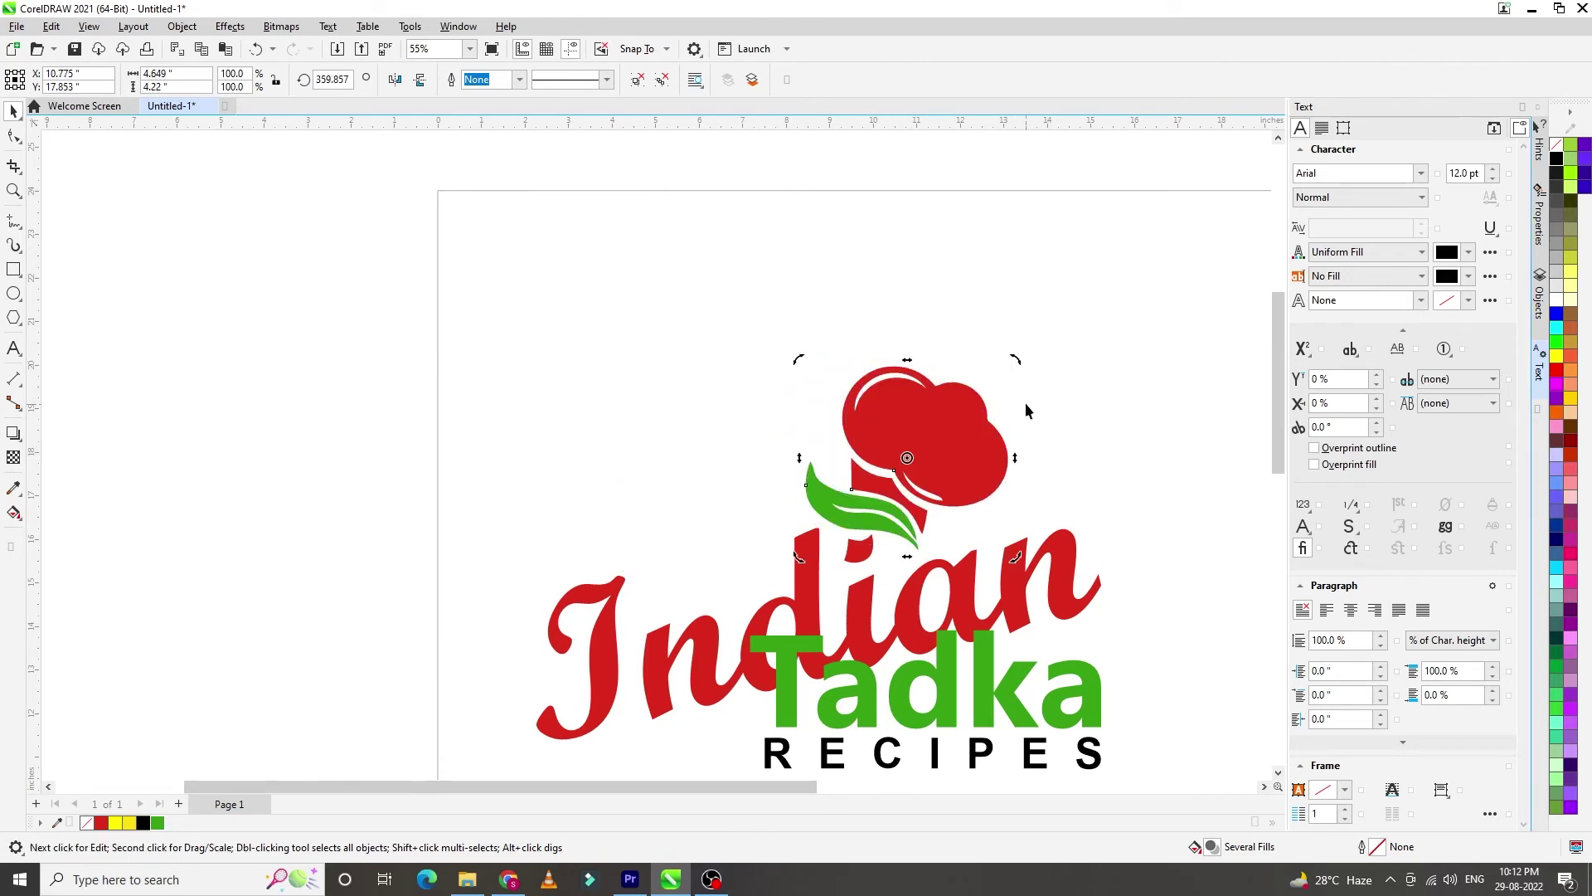
{"action": "mouse_move", "coordinate": [912, 445]}
{"action": "left_mouse_down"}
{"action": "mouse_move", "coordinate": [927, 437]}
{"action": "mouse_move", "coordinate": [915, 445]}
{"action": "mouse_move", "coordinate": [937, 456]}
{"action": "left_mouse_up"}
{"action": "scroll", "coordinate": [938, 456], "scroll_direction": "down", "scroll_amount": 4}
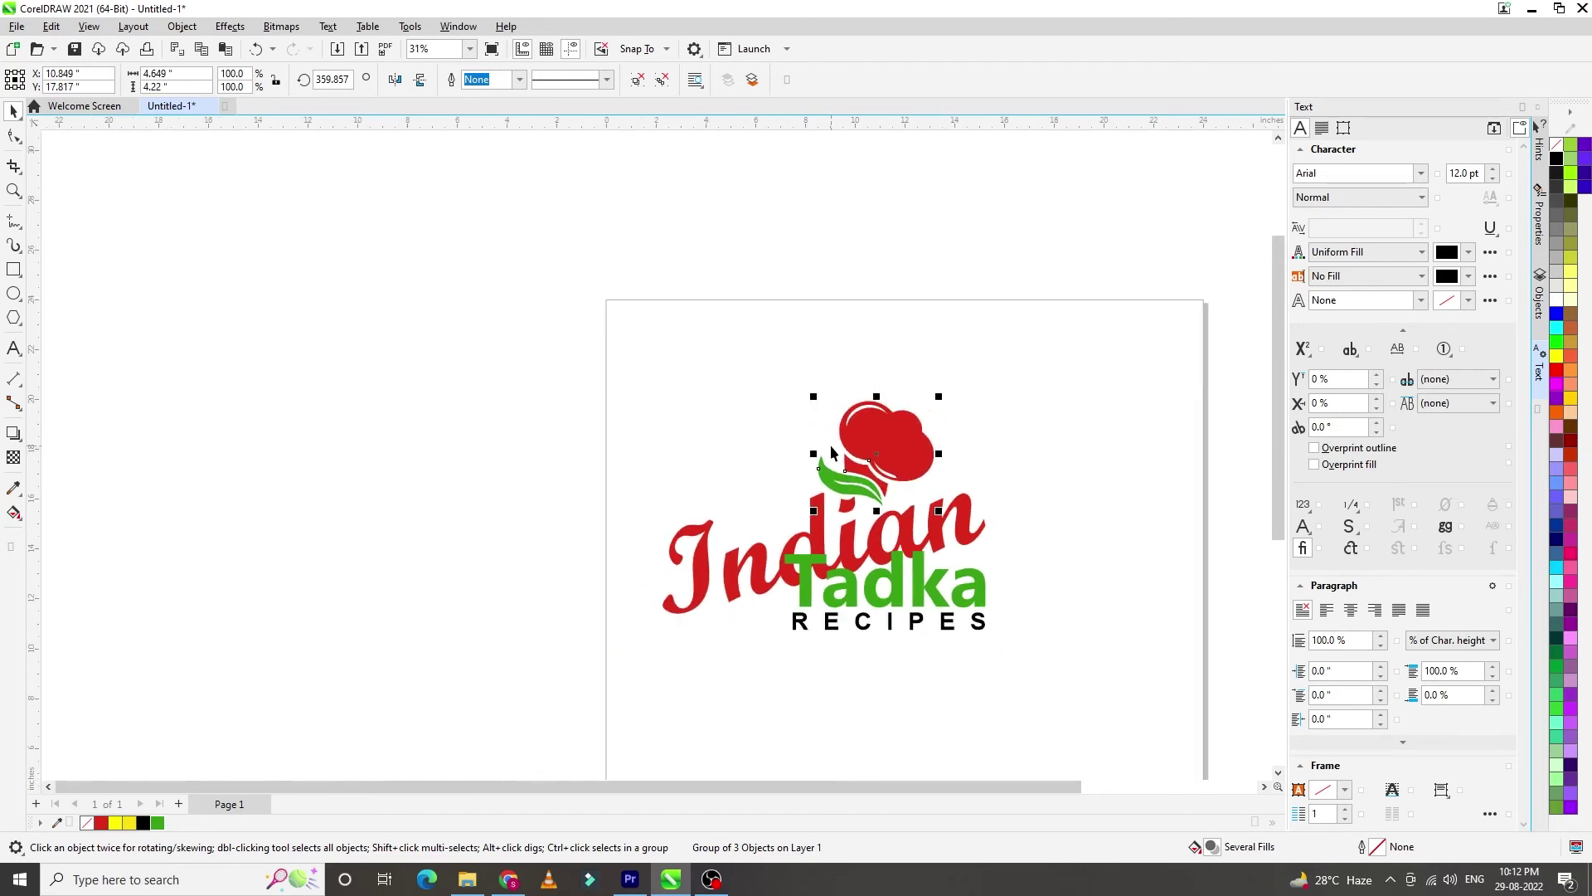
{"action": "left_click", "coordinate": [547, 416]}
Nudge "Tadka" and "RECIPES" together about 0.24 inches down and 0.2 inches left
{"action": "scroll", "coordinate": [894, 574], "scroll_direction": "up", "scroll_amount": 3}
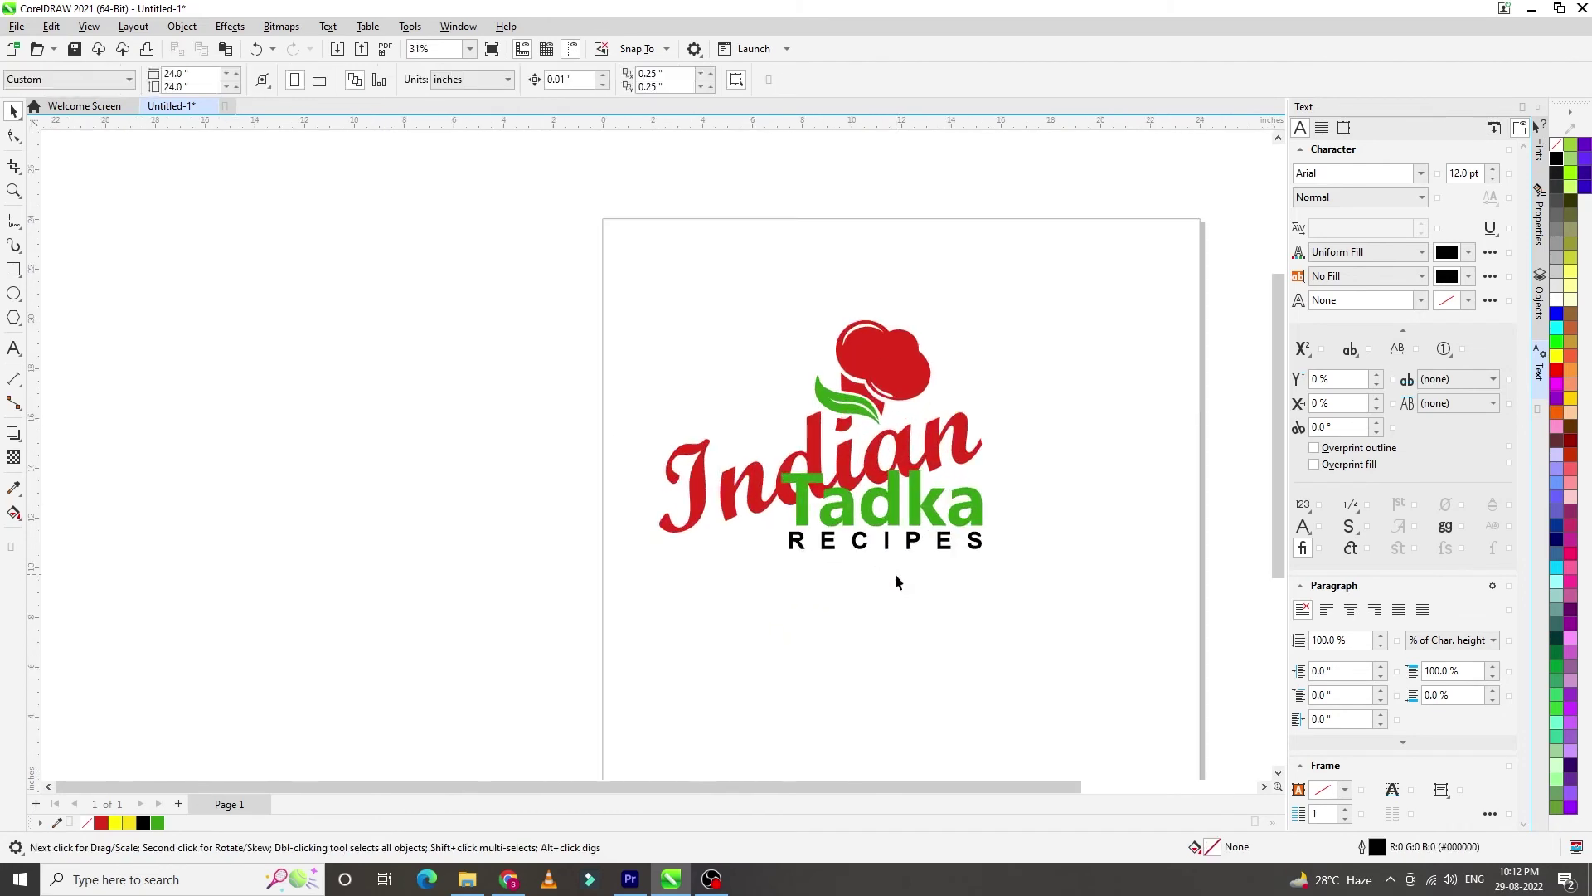
{"action": "left_click", "coordinate": [893, 521]}
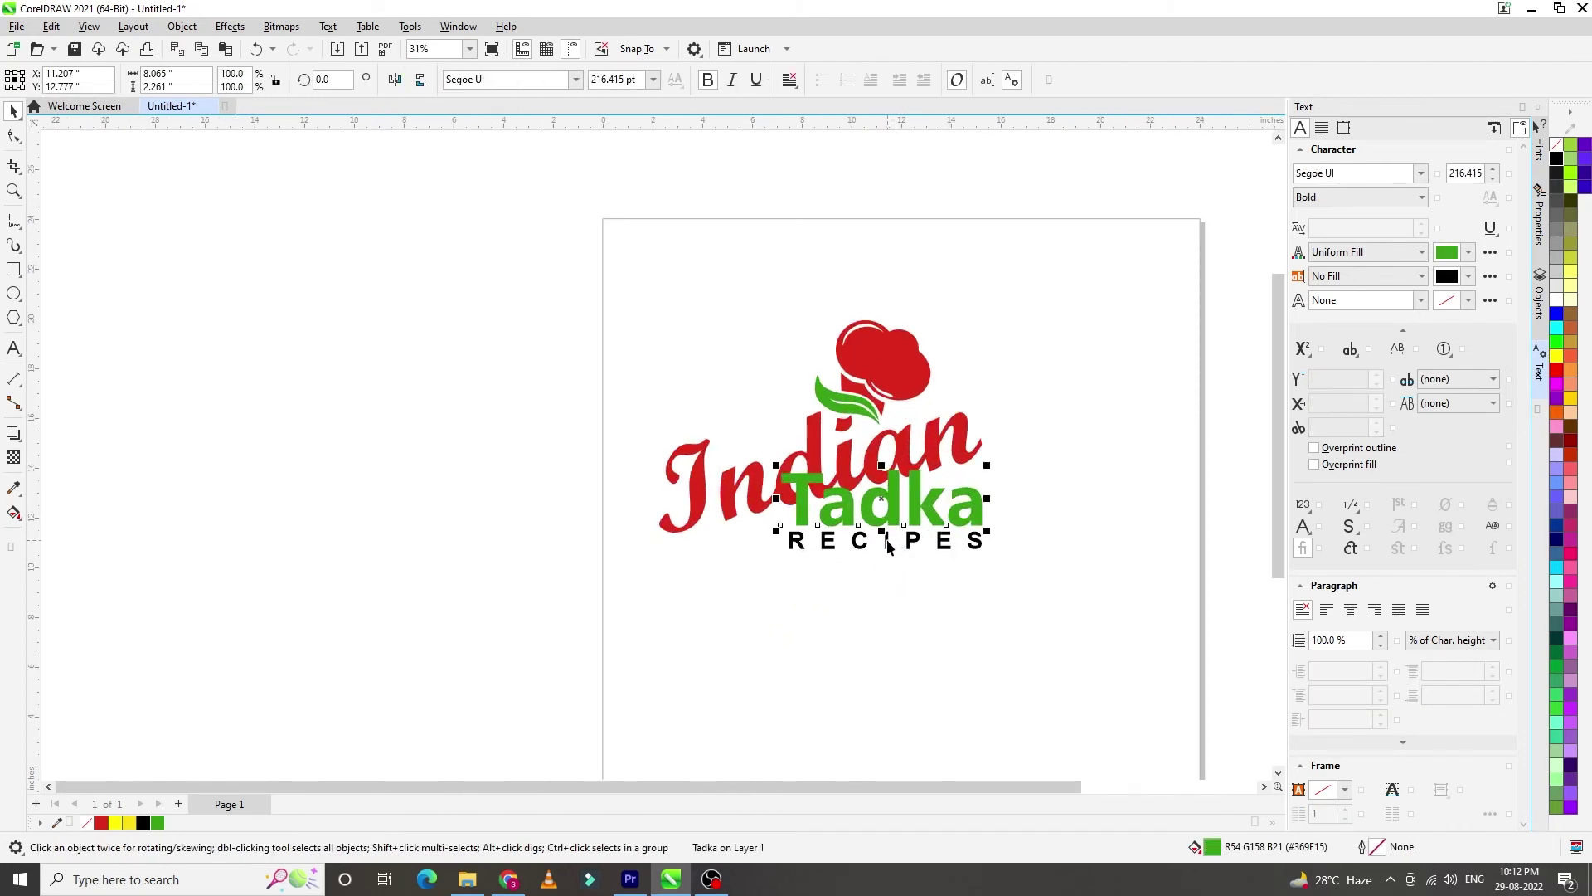
{"action": "left_click", "coordinate": [887, 542], "text": "shift"}
{"action": "key", "text": "Down"}
{"action": "key", "text": "Down"}
{"action": "key", "text": "Down"}
{"action": "key", "text": "Down"}
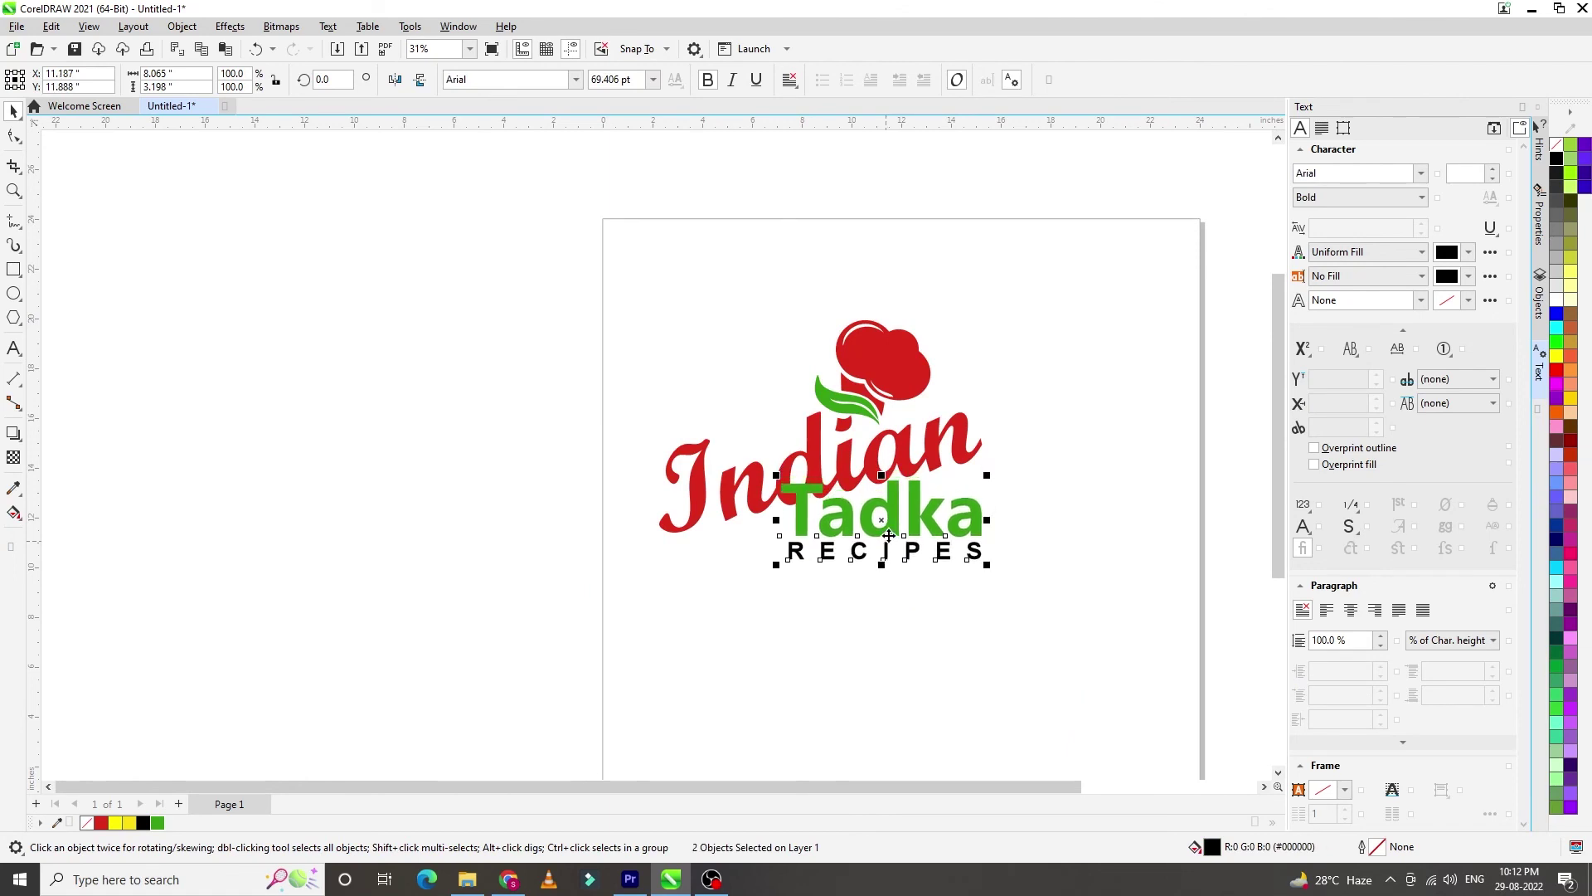
{"action": "left_click_drag", "start_coordinate": [888, 536], "coordinate": [888, 535]}
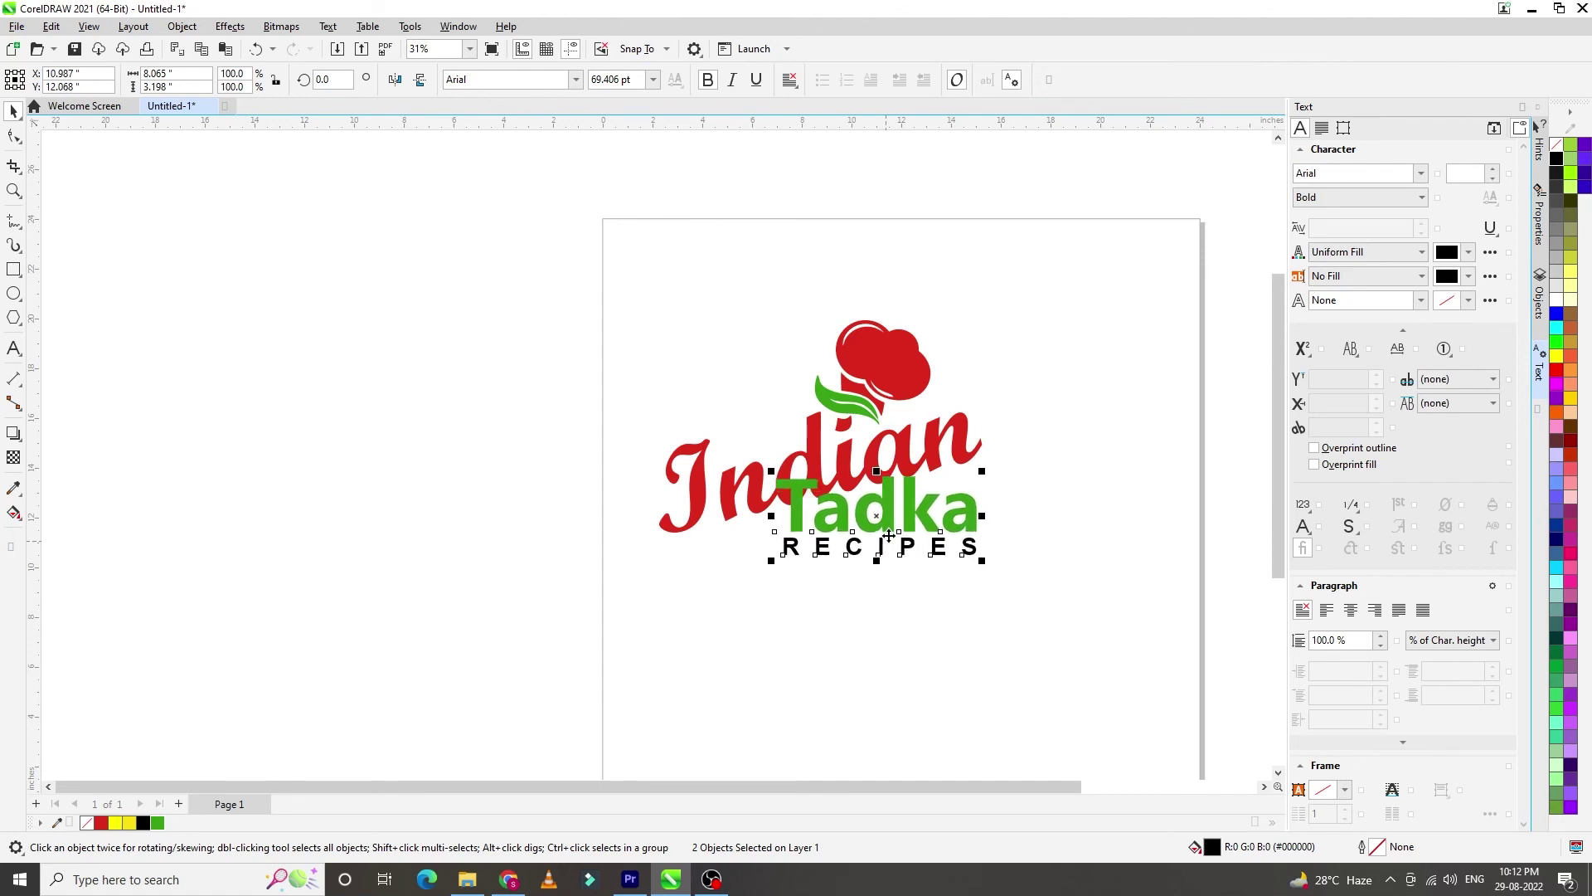
{"action": "left_click", "coordinate": [535, 448]}
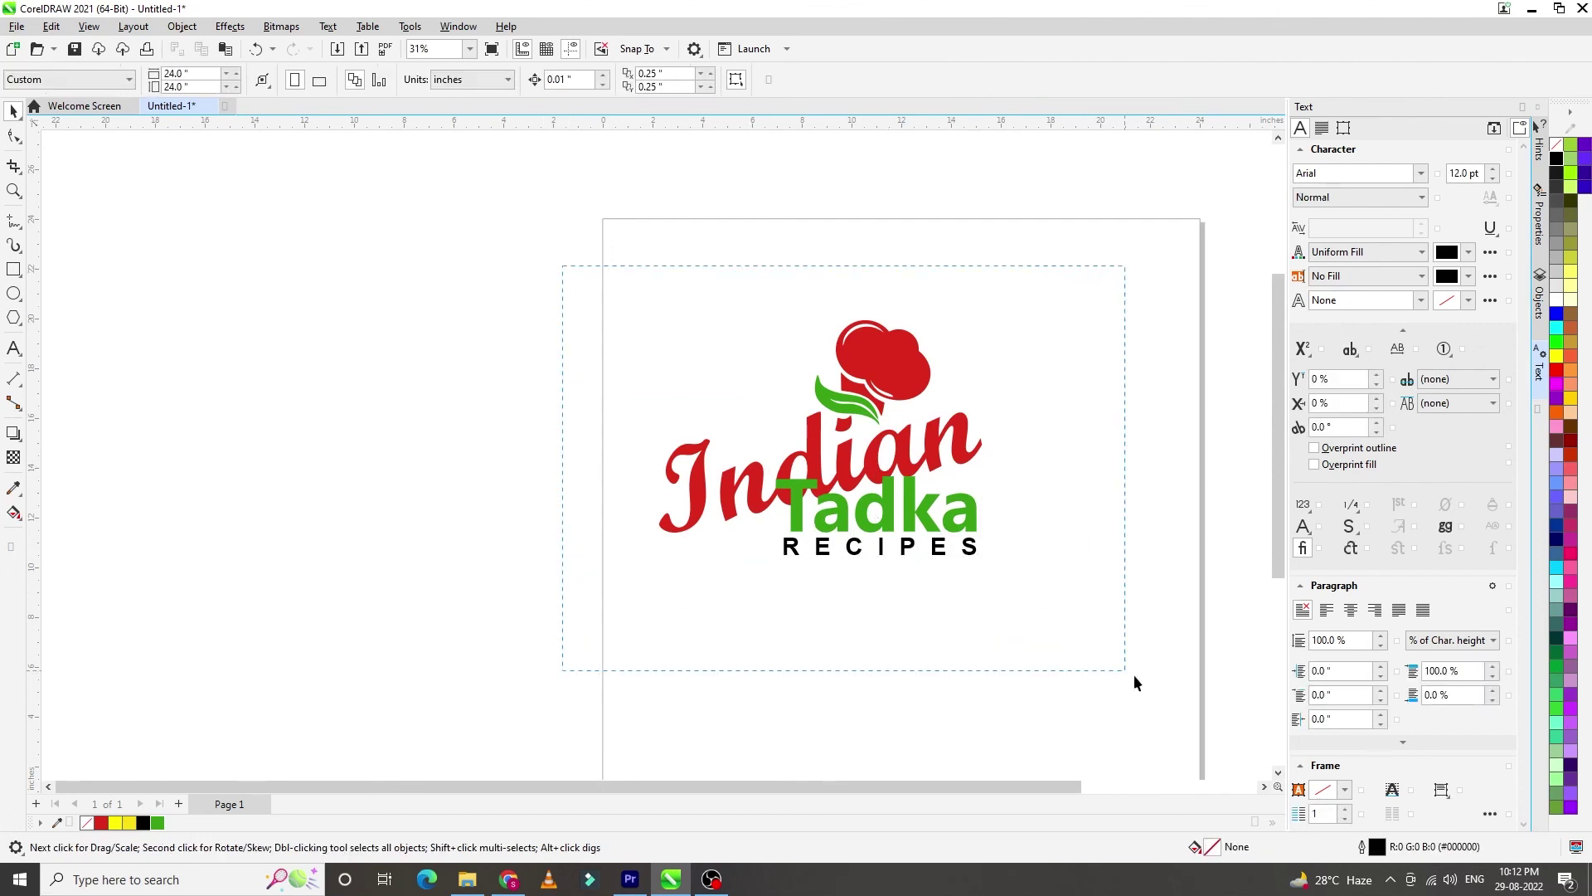
Group the whole logo and enlarge it proportionally to about 18.24 by 13.29 inches
{"action": "left_click_drag", "start_coordinate": [1134, 676], "coordinate": [1134, 676]}
{"action": "key", "text": "ctrl+g"}
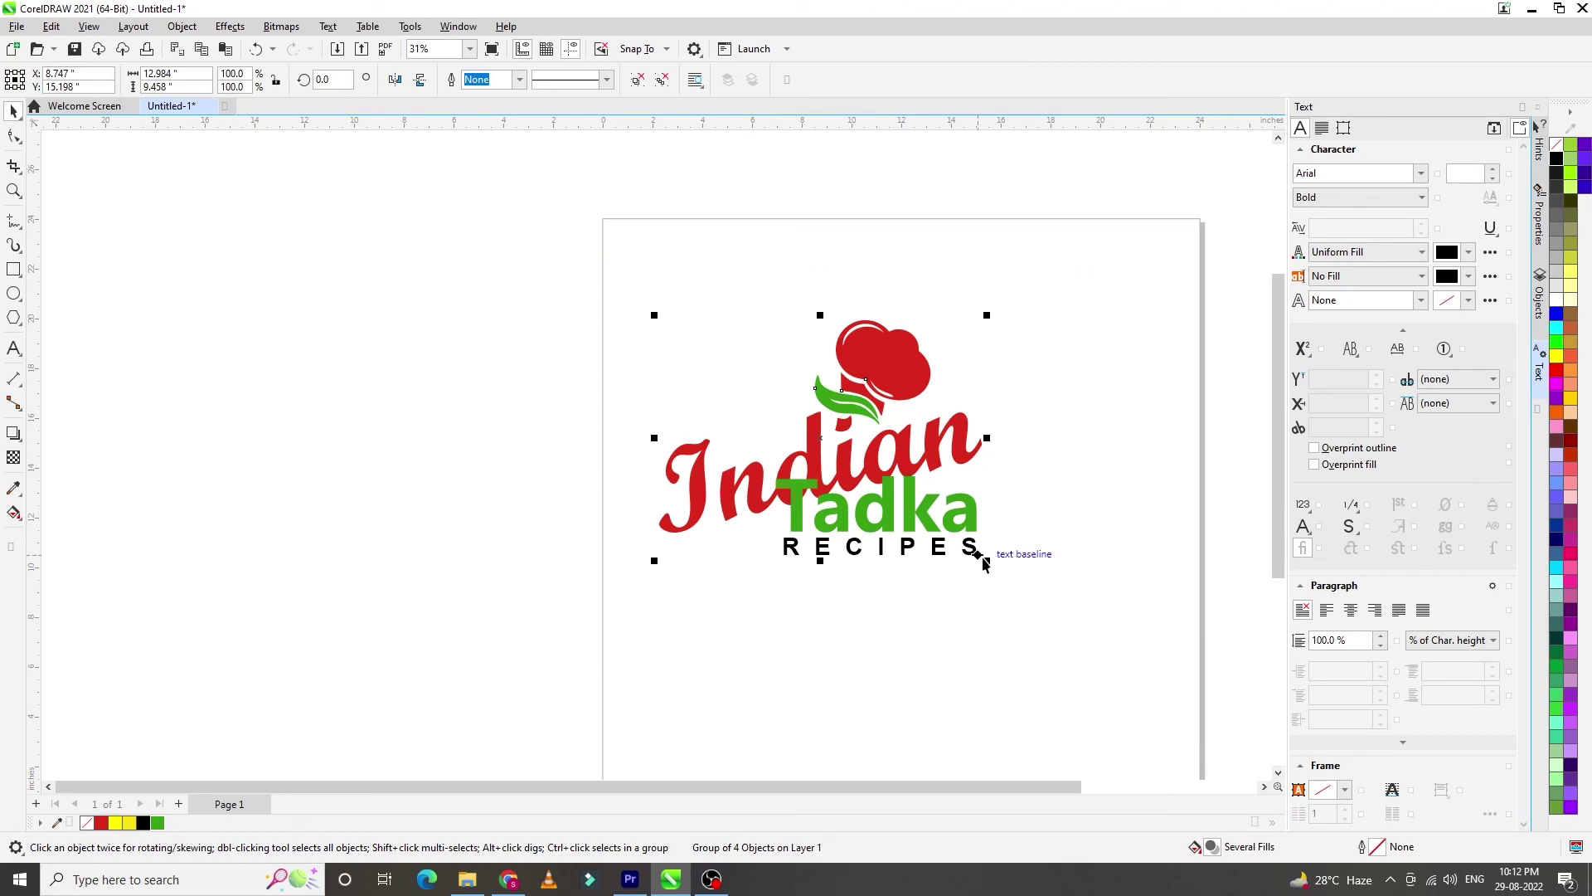
{"action": "left_click_drag", "start_coordinate": [989, 569], "coordinate": [1120, 663]}
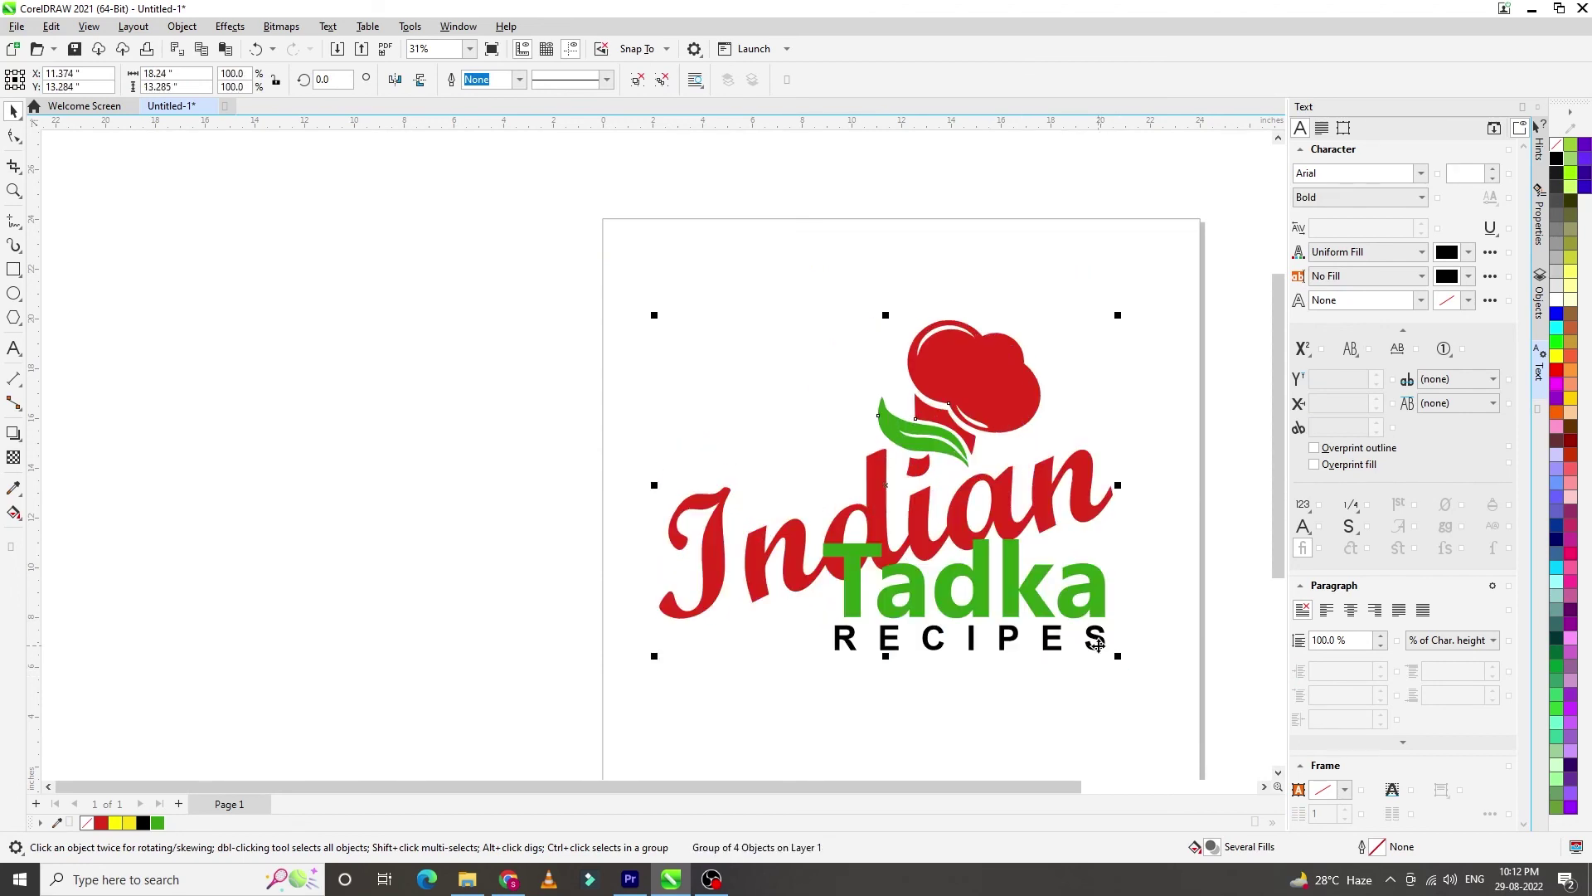
Center the grouped logo on the page and deselect it
{"action": "key", "text": "p"}
{"action": "key", "text": "F3"}
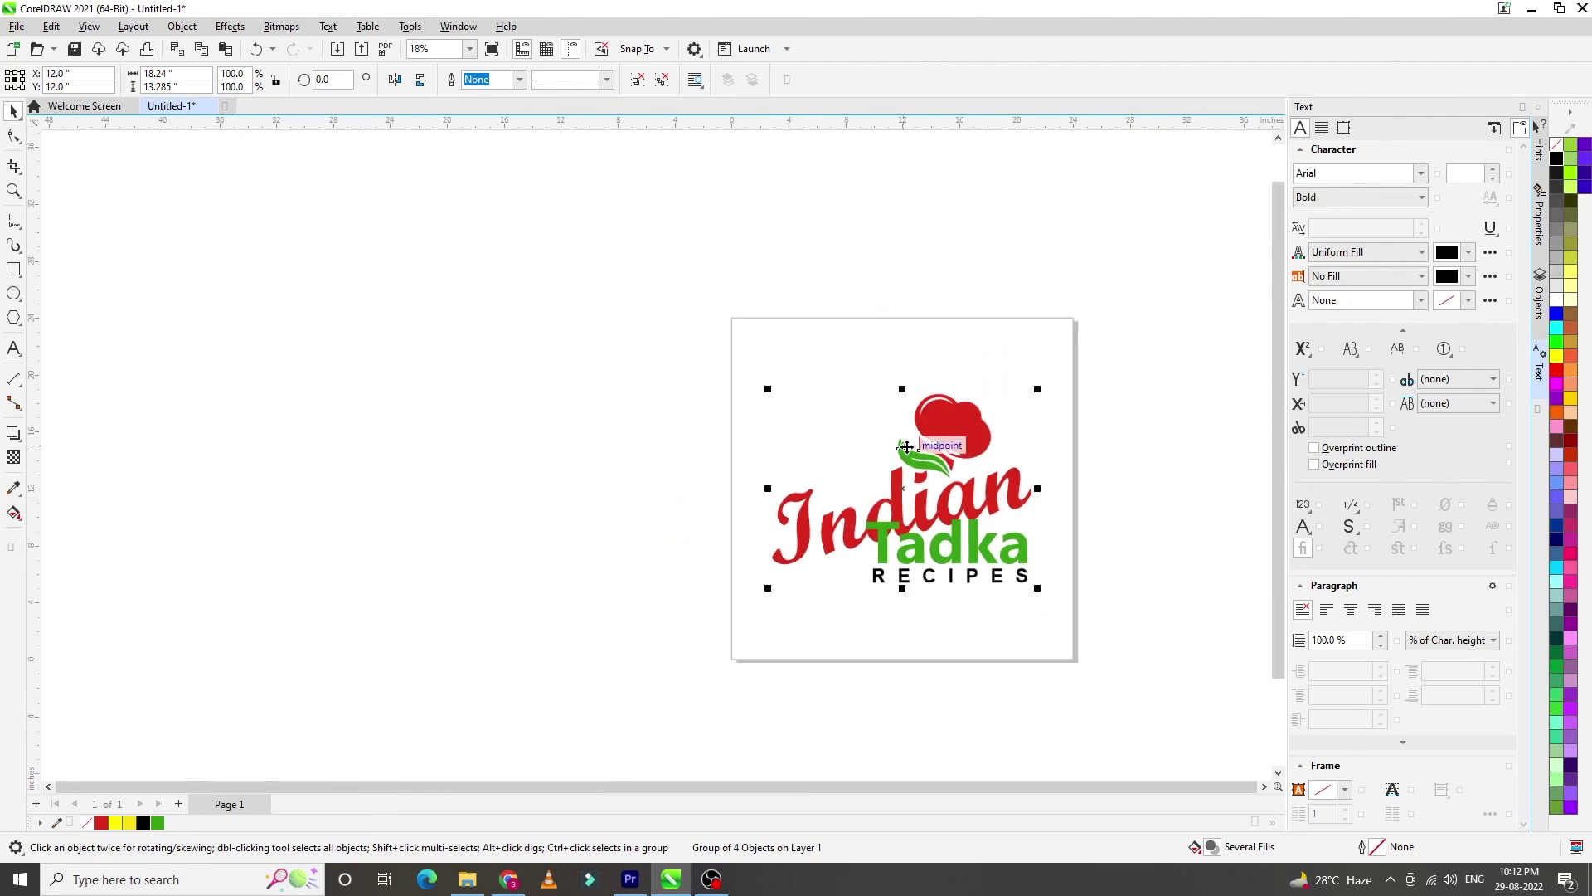
{"action": "left_click", "coordinate": [1146, 458]}
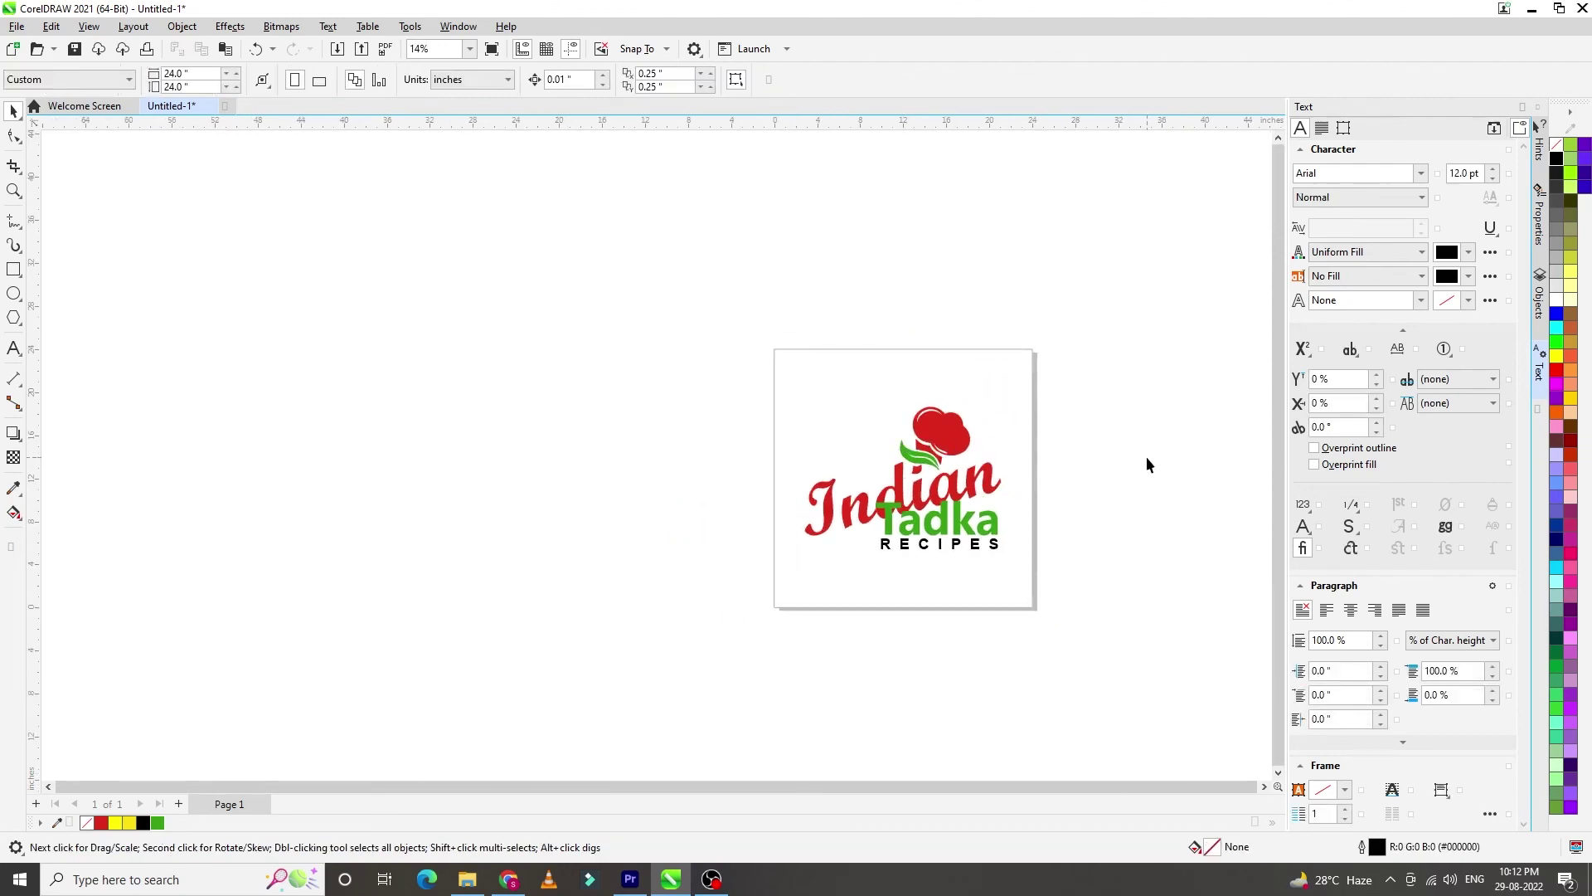